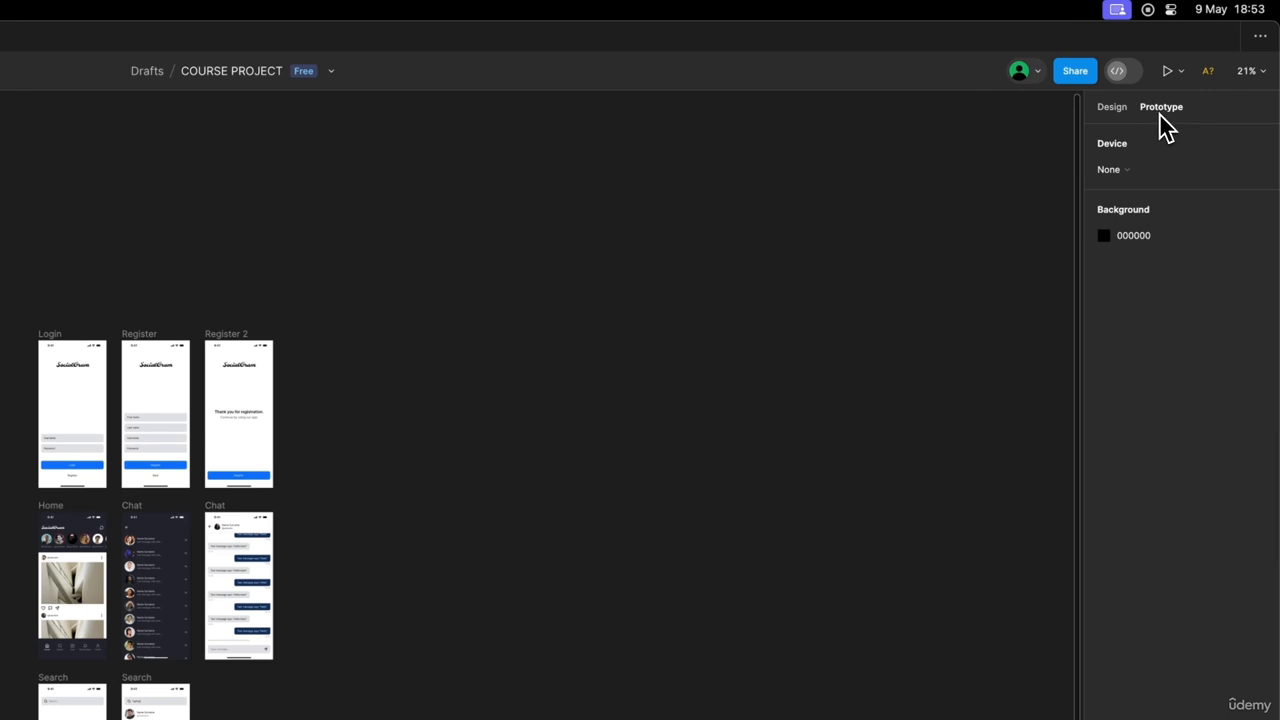
Step: Present the prototype starting from the Login frame
{"action": "scroll", "coordinate": [262, 403], "scroll_direction": "up", "scroll_amount": 5}
{"action": "scroll", "coordinate": [250, 400], "scroll_direction": "left", "scroll_amount": 4}
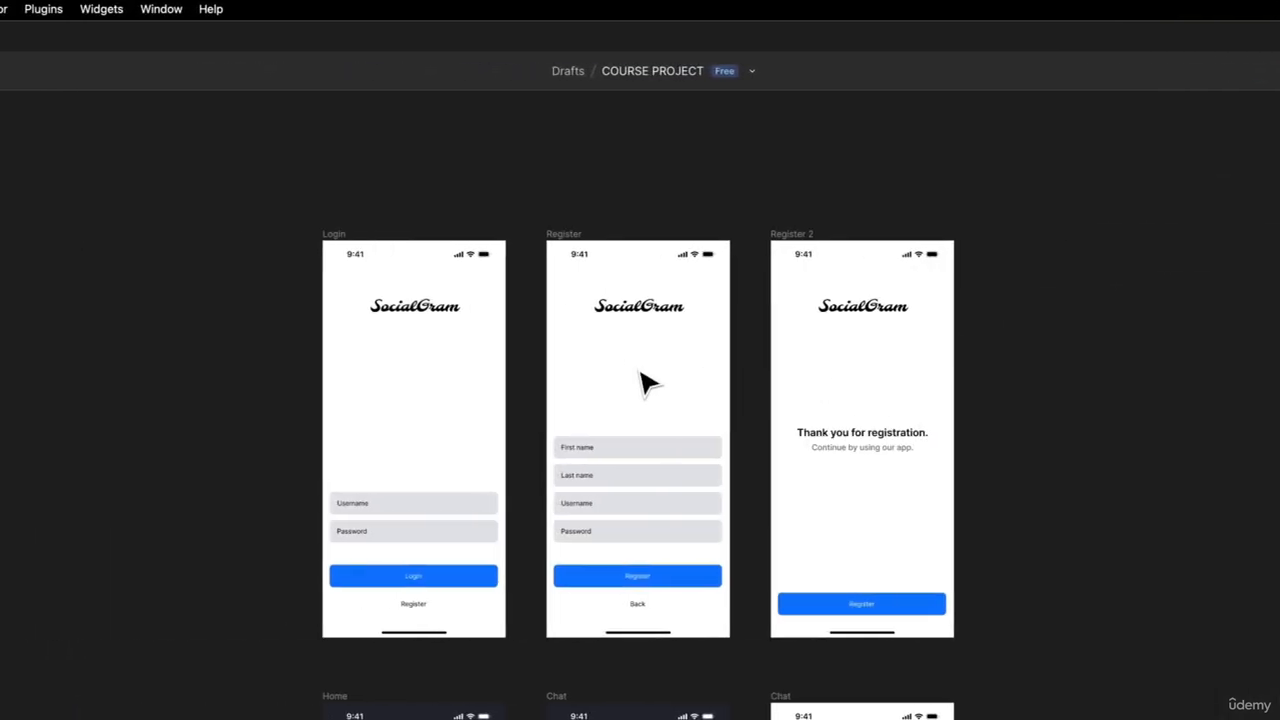
{"action": "left_click", "coordinate": [340, 232]}
{"action": "left_click", "coordinate": [1194, 86]}
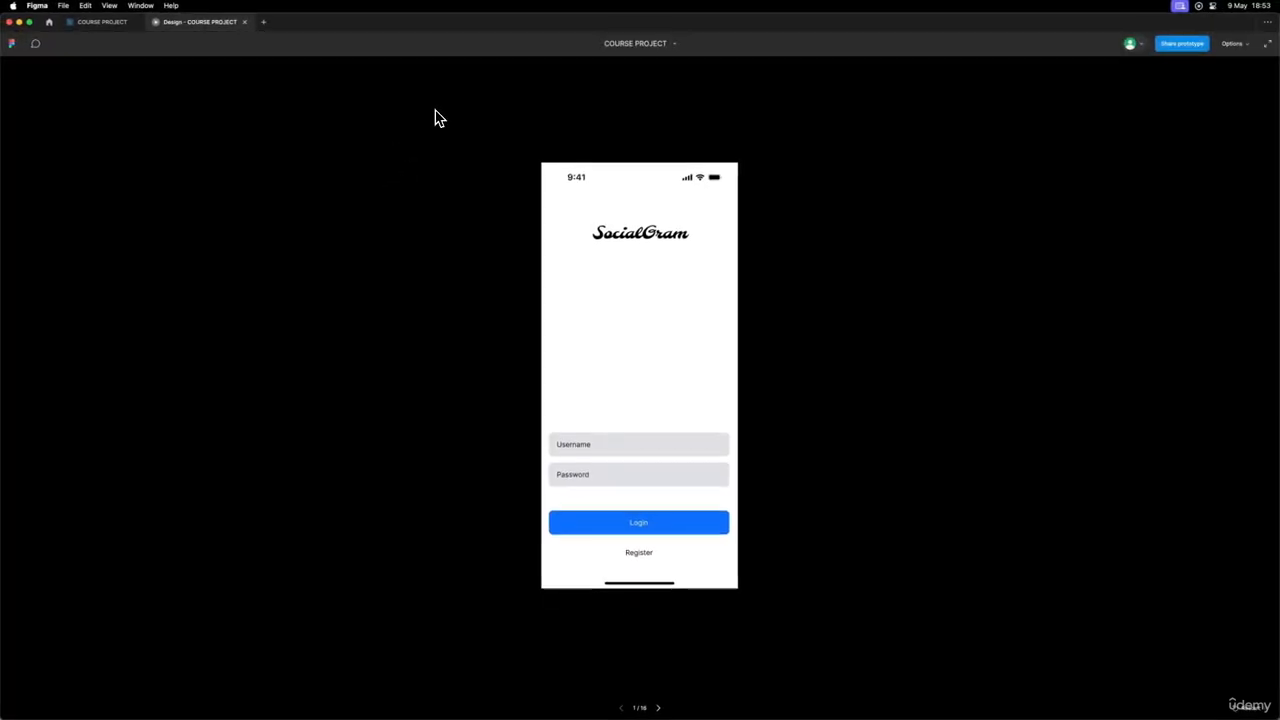
Step: Page through the app's screens in the prototype preview to check how they follow one another, and close the preview
{"action": "key", "text": "Right"}
{"action": "key", "text": "Right"}
{"action": "key", "text": "Right"}
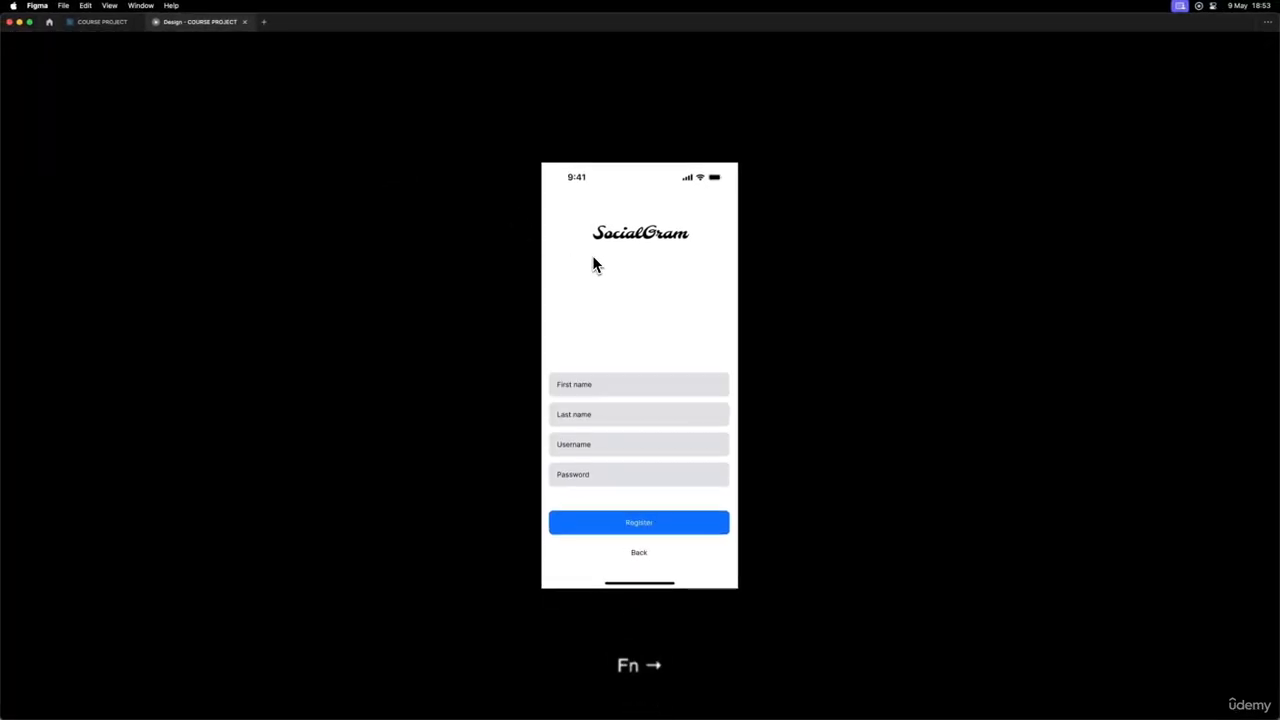
{"action": "key", "text": "Left"}
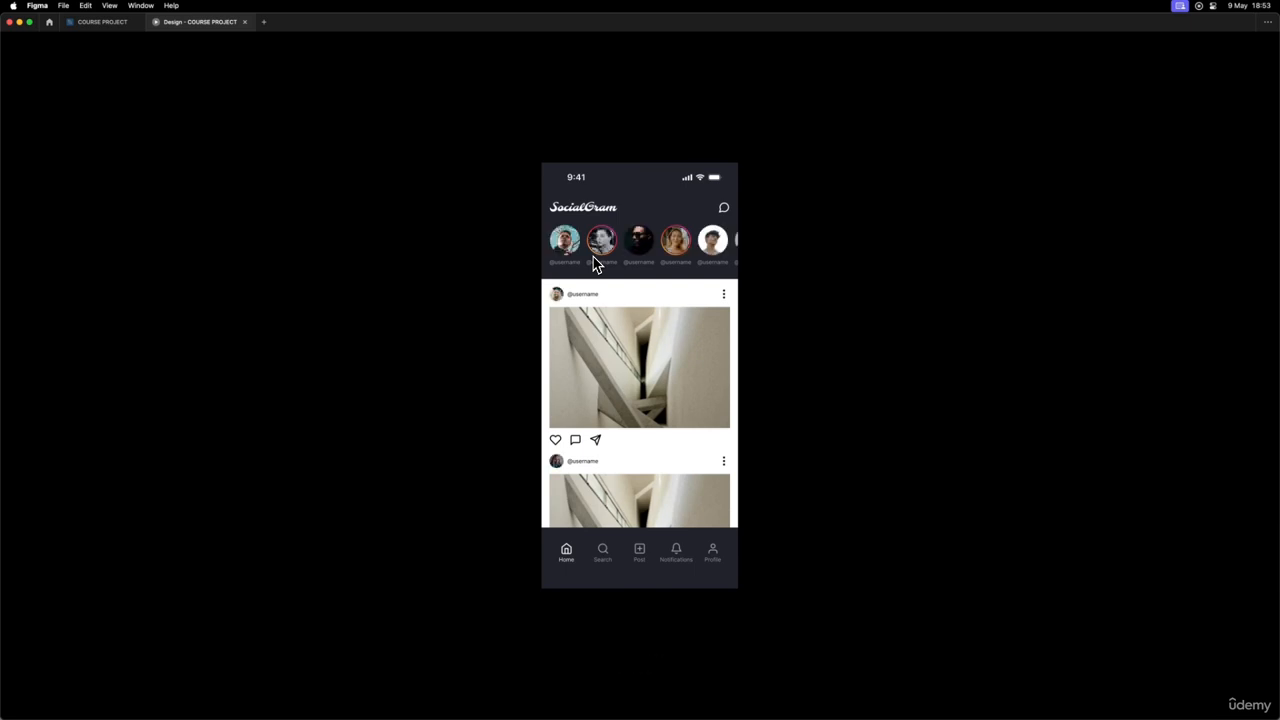
{"action": "key", "text": "Right"}
{"action": "key", "text": "Right"}
{"action": "key", "text": "Right"}
{"action": "key", "text": "Right"}
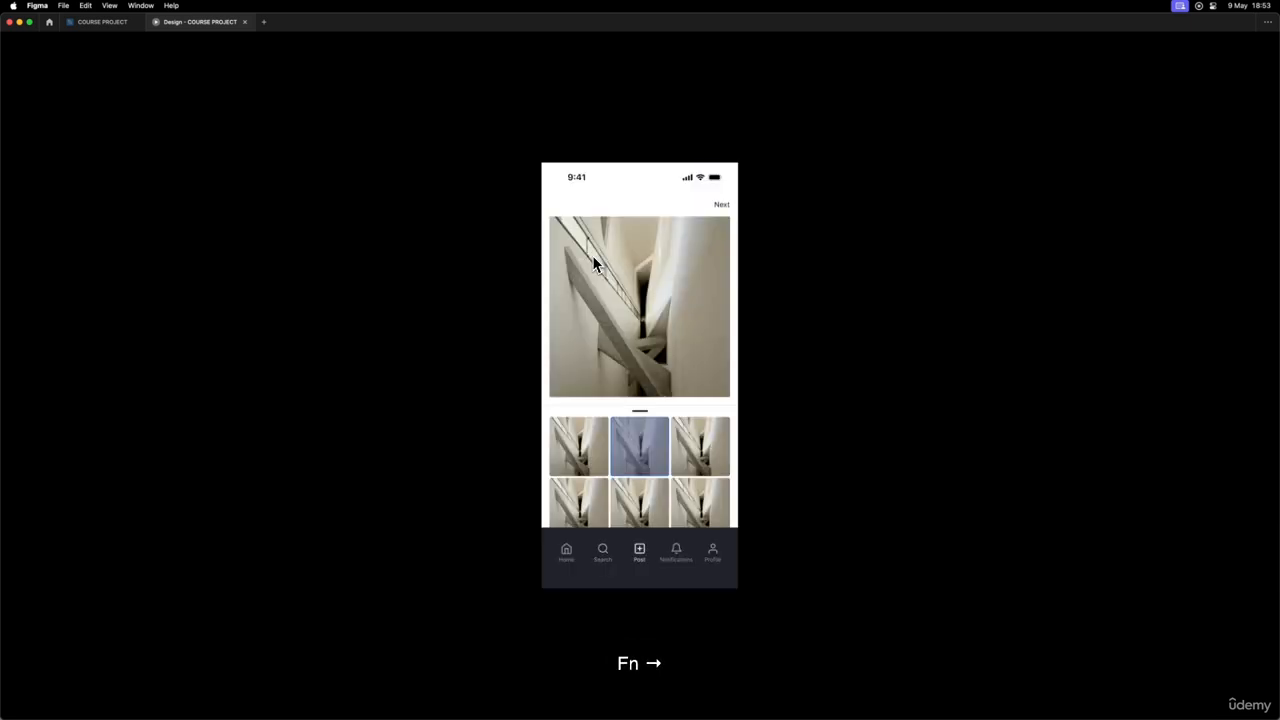
{"action": "key", "text": "Left"}
{"action": "key", "text": "Right"}
{"action": "key", "text": "Right"}
{"action": "key", "text": "Right"}
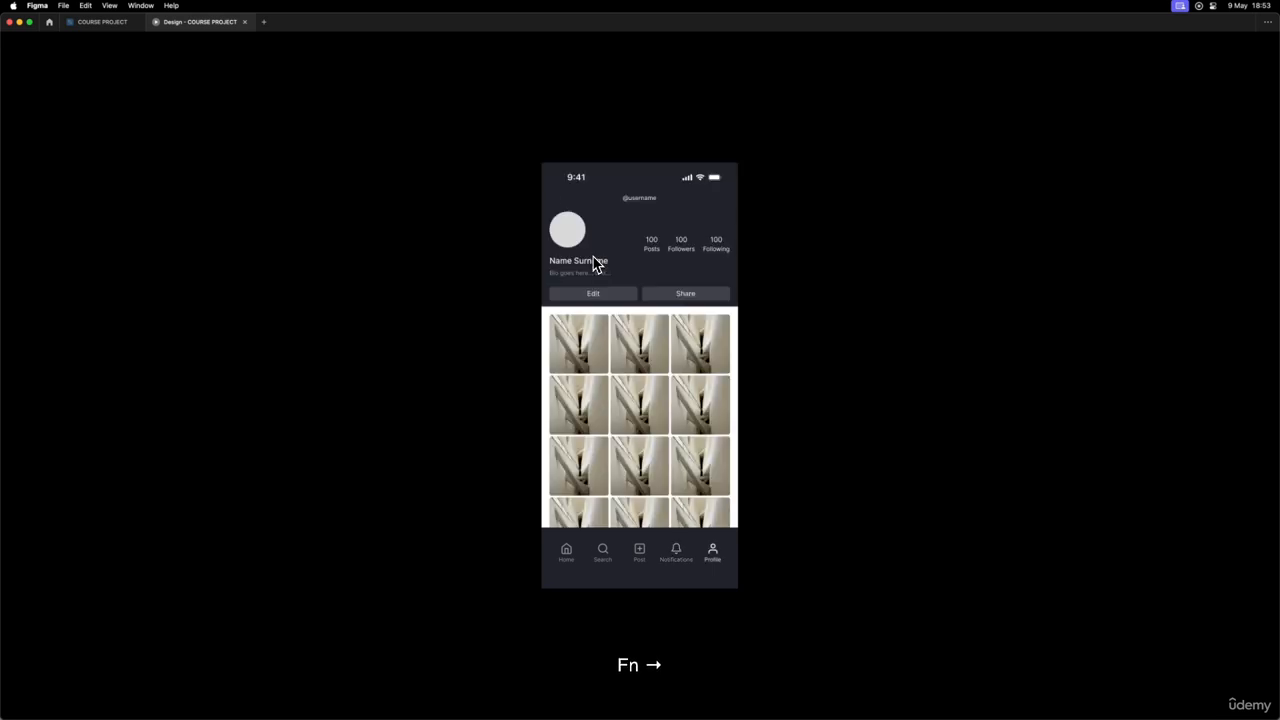
{"action": "key", "text": "Left"}
{"action": "key", "text": "Right"}
{"action": "key", "text": "Left"}
{"action": "key", "text": "Right"}
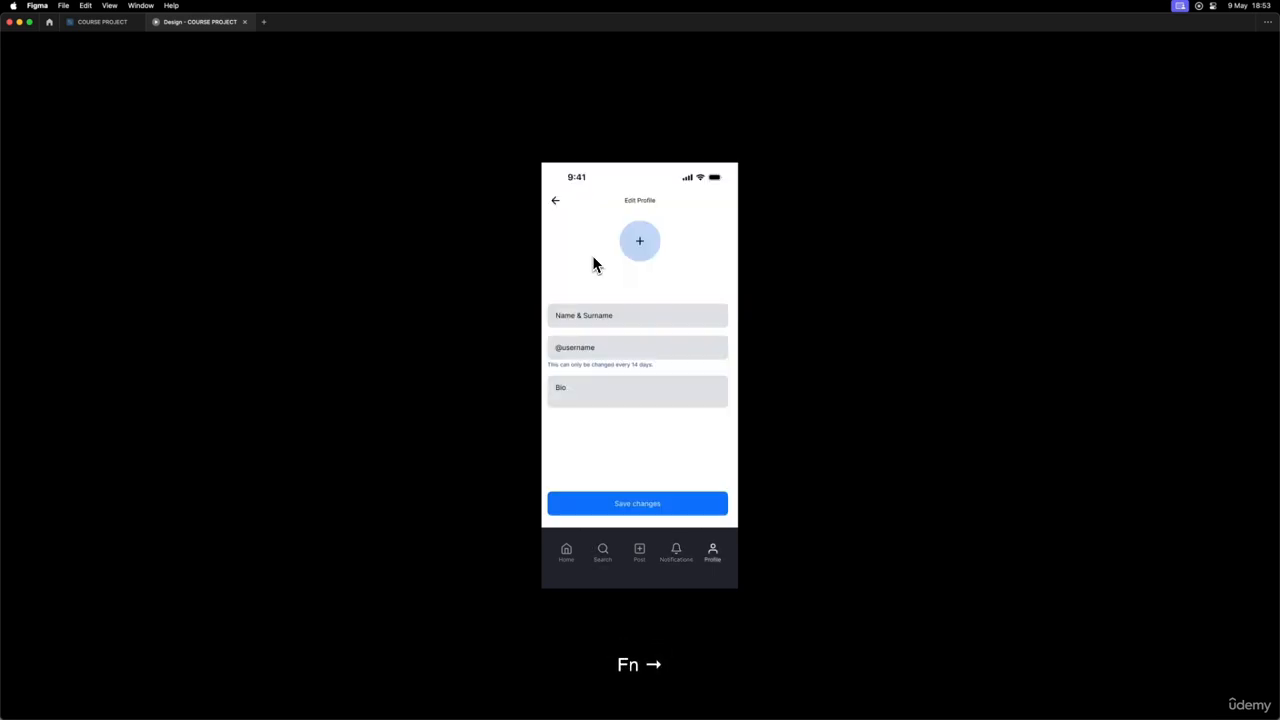
{"action": "key", "text": "Right"}
{"action": "key", "text": "Left"}
{"action": "key", "text": "Right"}
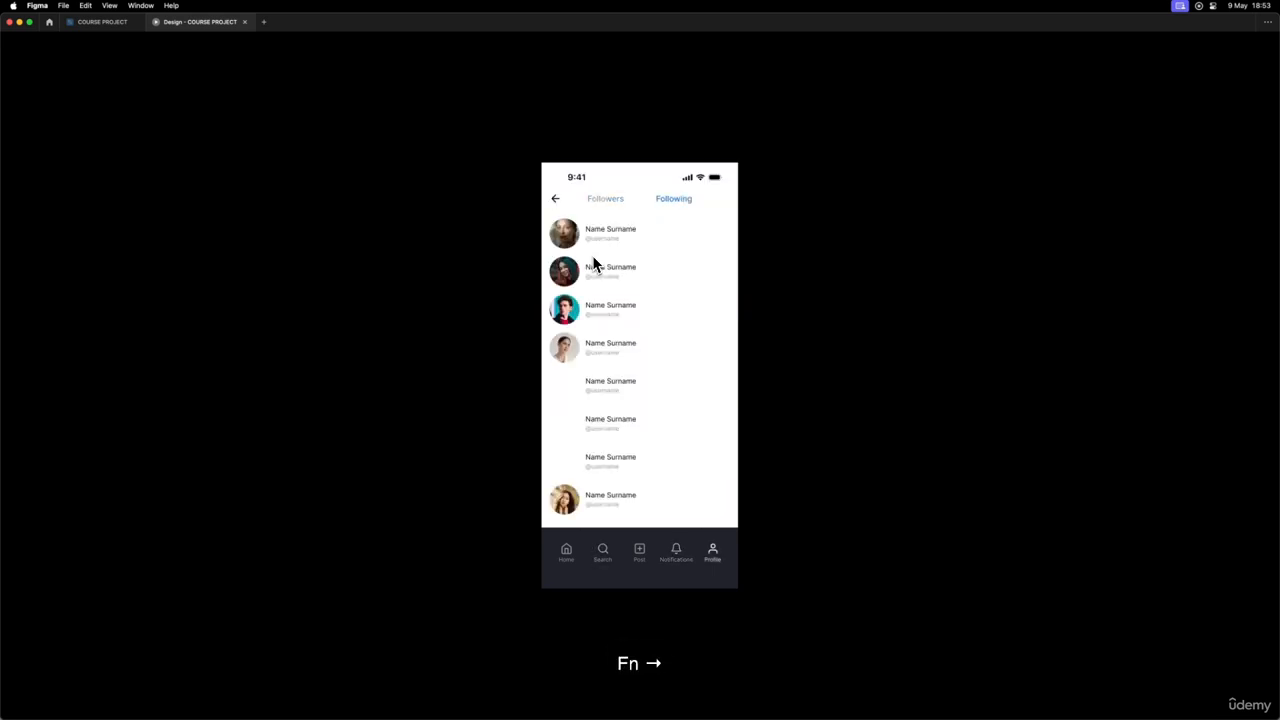
{"action": "key", "text": "Left"}
{"action": "key", "text": "Right"}
{"action": "key", "text": "Left"}
{"action": "key", "text": "Left"}
{"action": "key", "text": "Left"}
{"action": "key", "text": "Left"}
{"action": "key", "text": "Left"}
{"action": "key", "text": "Left"}
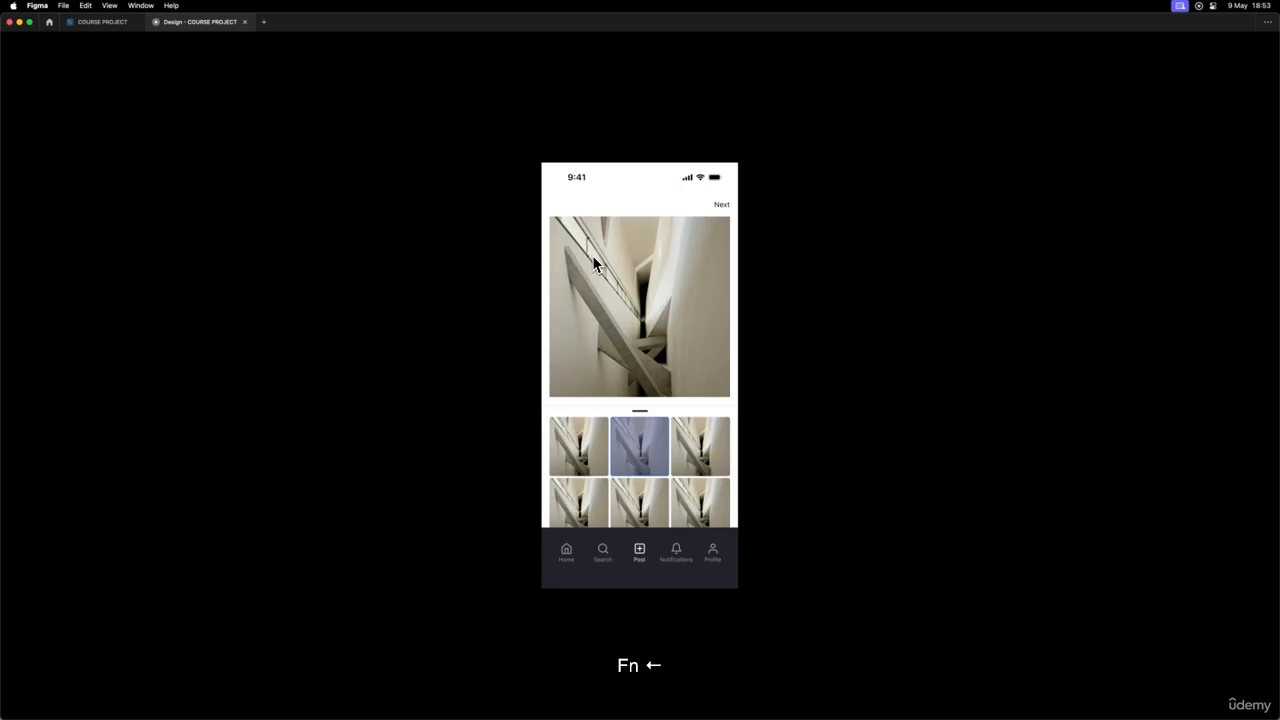
{"action": "key", "text": "Escape"}
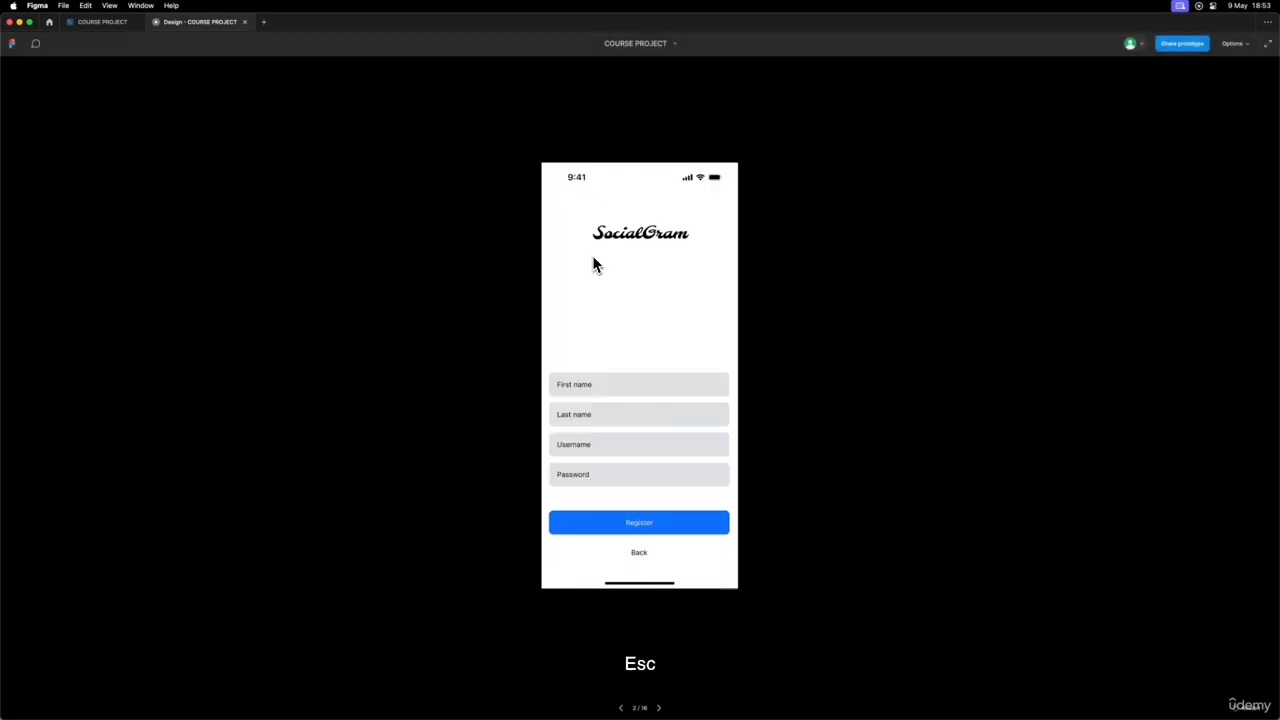
{"action": "left_click", "coordinate": [244, 21]}
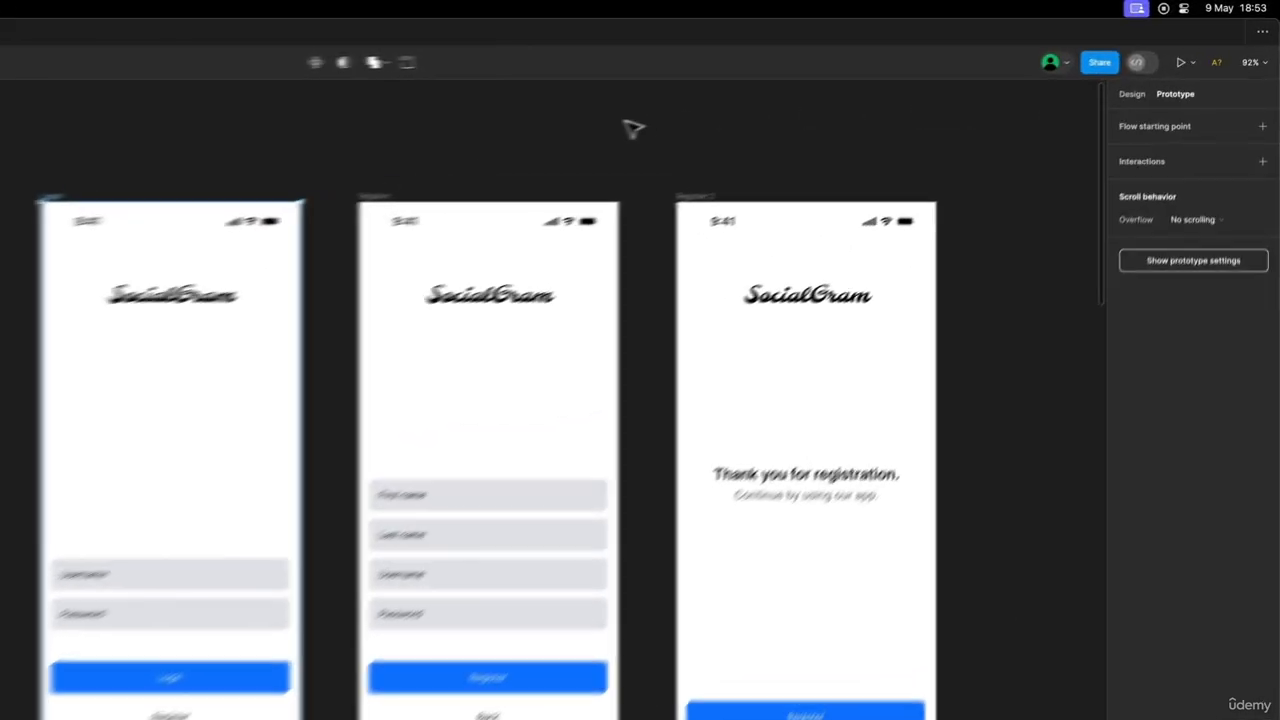
{"action": "left_click", "coordinate": [851, 85]}
{"action": "scroll", "coordinate": [853, 85], "scroll_direction": "down", "scroll_amount": 10}
{"action": "scroll", "coordinate": [847, 87], "scroll_direction": "right", "scroll_amount": 3}
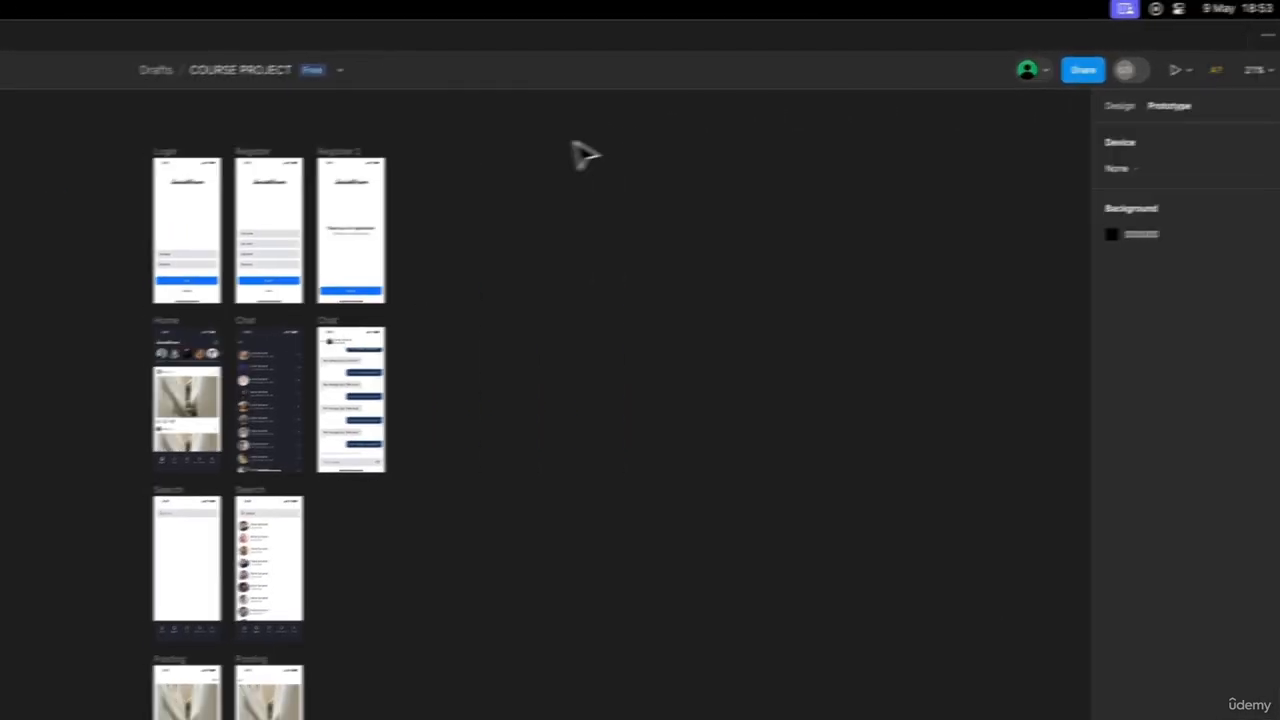
{"action": "left_click_drag", "start_coordinate": [562, 82], "coordinate": [677, 276]}
{"action": "left_click_drag", "start_coordinate": [605, 408], "coordinate": [834, 716]}
{"action": "scroll", "coordinate": [678, 291], "scroll_direction": "up", "scroll_amount": 5}
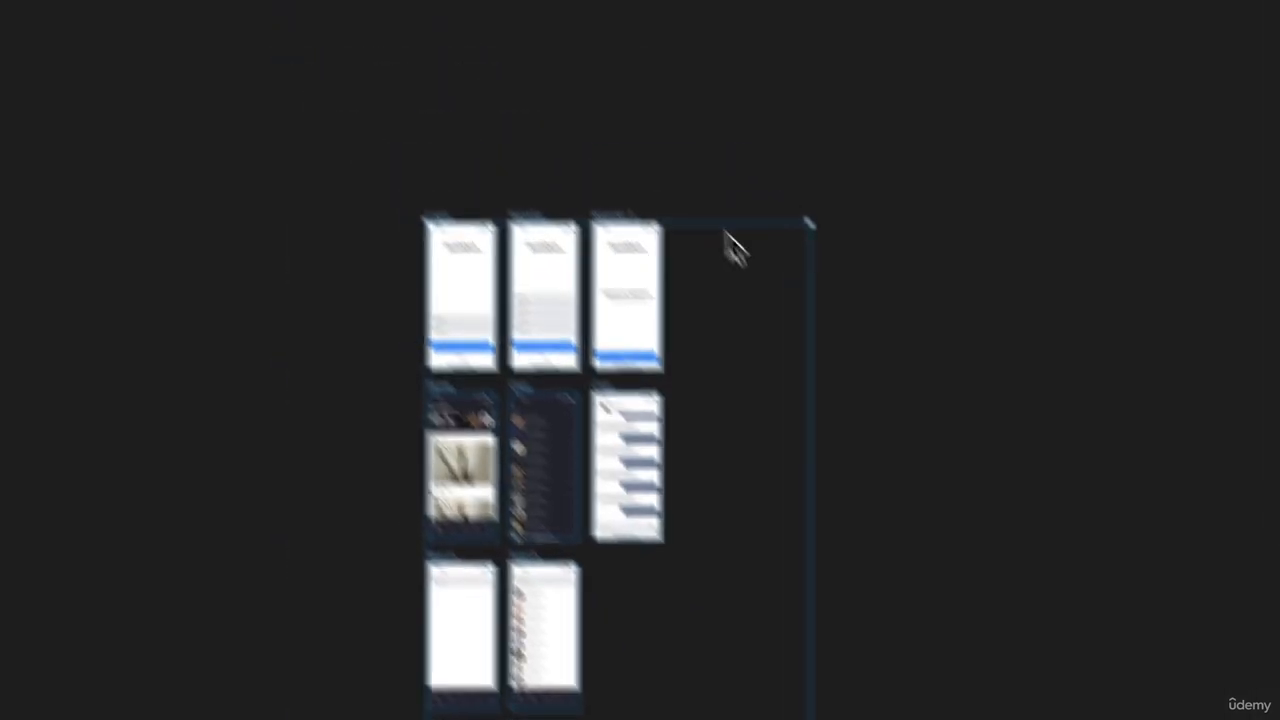
{"action": "scroll", "coordinate": [726, 236], "scroll_direction": "up", "scroll_amount": 5}
{"action": "scroll", "coordinate": [854, 378], "scroll_direction": "down", "scroll_amount": 3}
{"action": "mouse_move", "coordinate": [355, 168]}
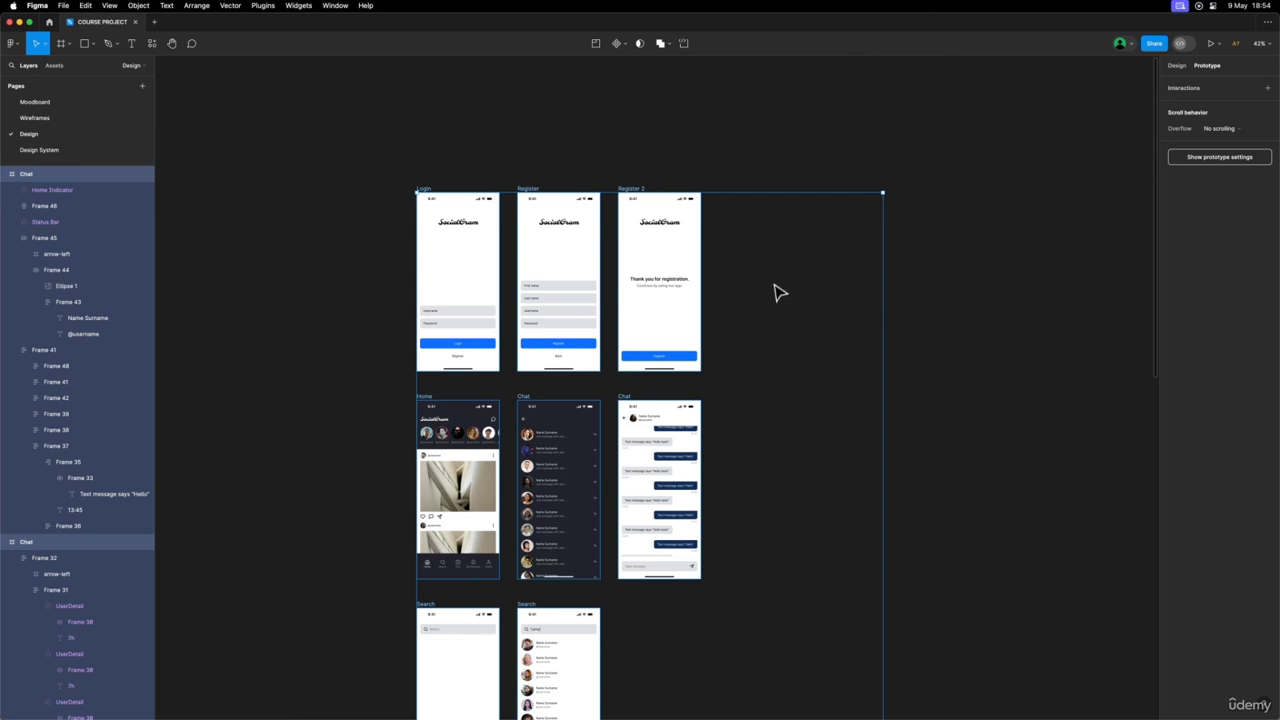
{"action": "key", "text": "Escape"}
Step: Connect the Login button on the Login screen to the Home frame with an on-click Navigate to interaction
{"action": "left_click", "coordinate": [423, 189]}
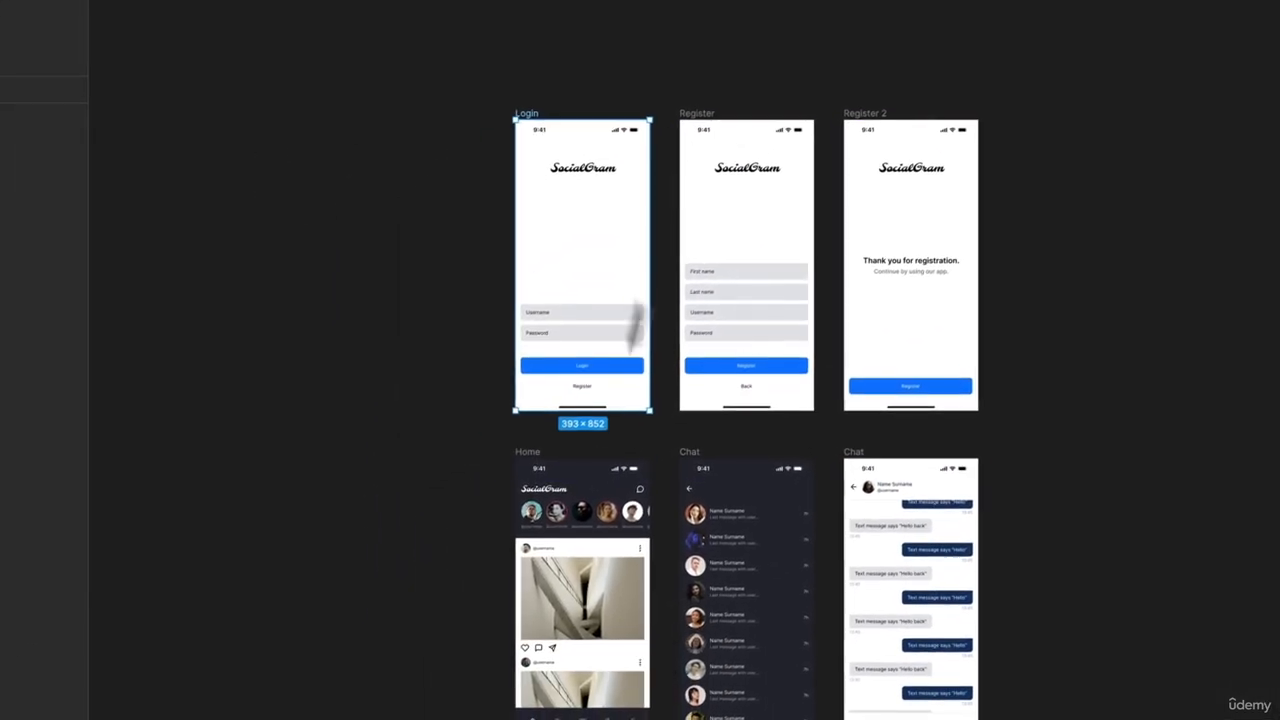
{"action": "scroll", "coordinate": [604, 423], "scroll_direction": "up", "scroll_amount": 3}
{"action": "scroll", "coordinate": [589, 560], "scroll_direction": "up", "scroll_amount": 5}
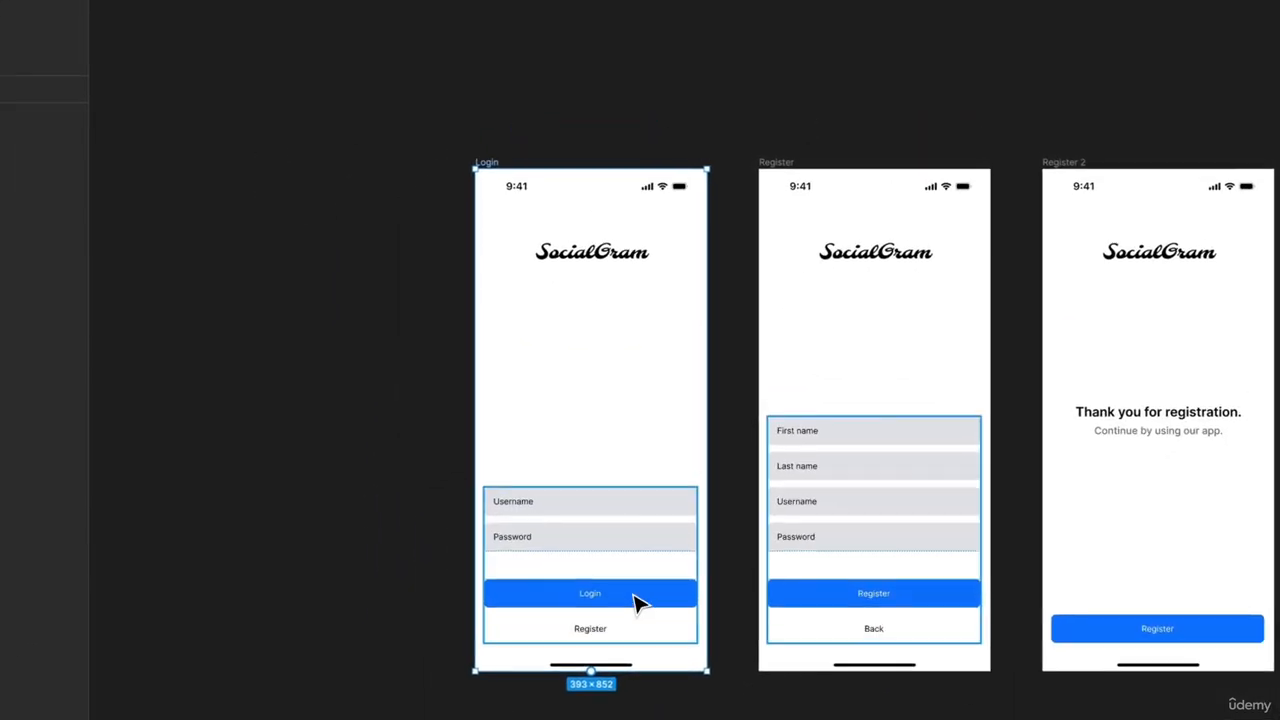
{"action": "left_click", "coordinate": [641, 601]}
{"action": "scroll", "coordinate": [641, 601], "scroll_direction": "down", "scroll_amount": 3}
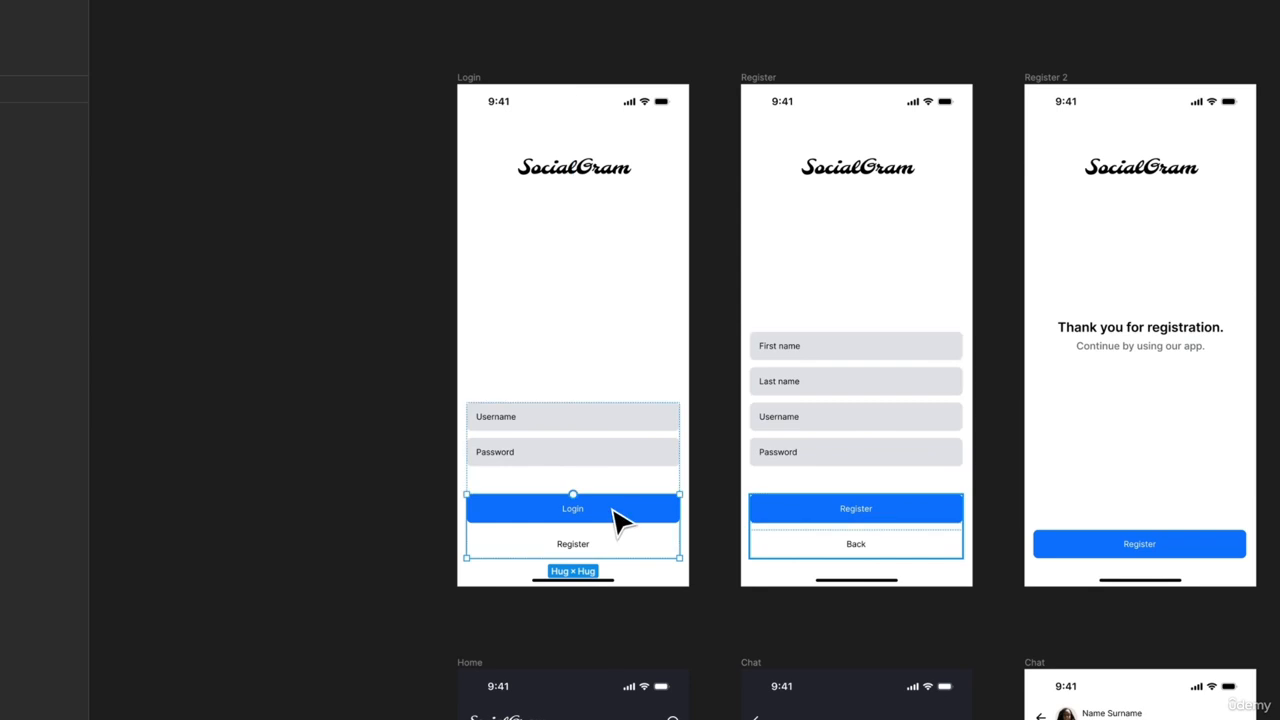
{"action": "left_click", "coordinate": [605, 518]}
{"action": "scroll", "coordinate": [590, 470], "scroll_direction": "down", "scroll_amount": 4}
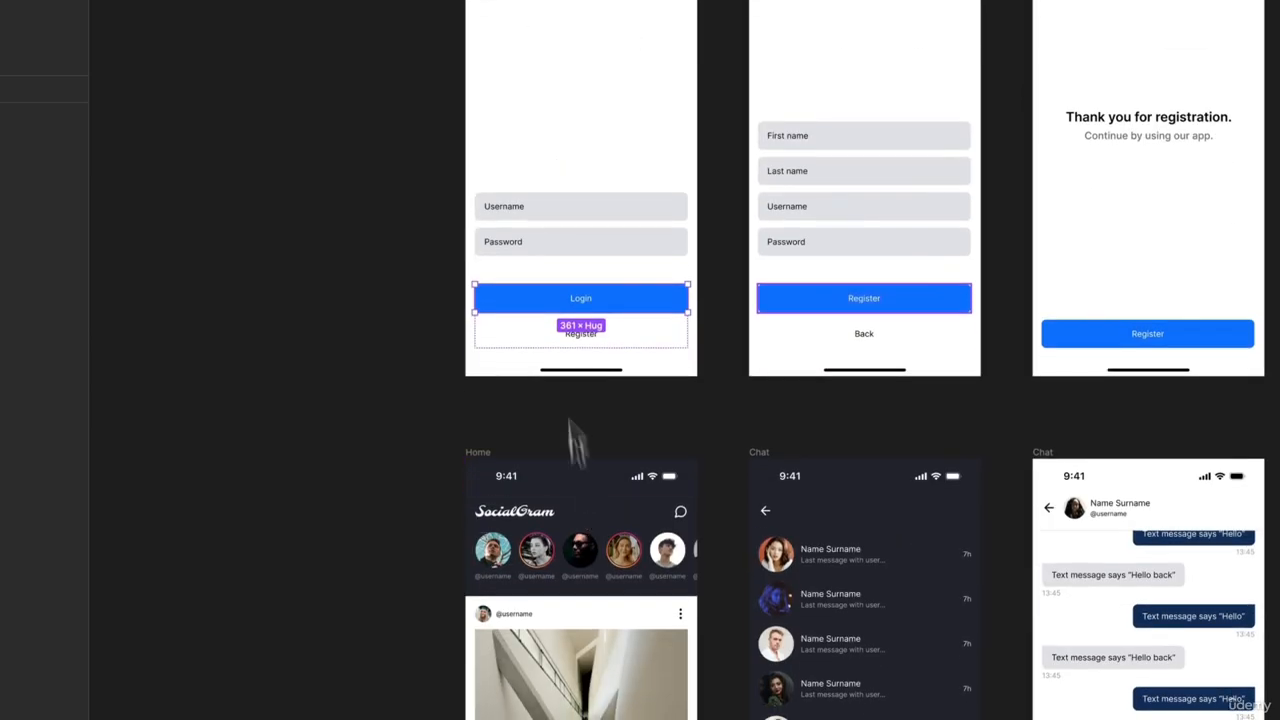
{"action": "left_click_drag", "start_coordinate": [687, 299], "coordinate": [577, 492]}
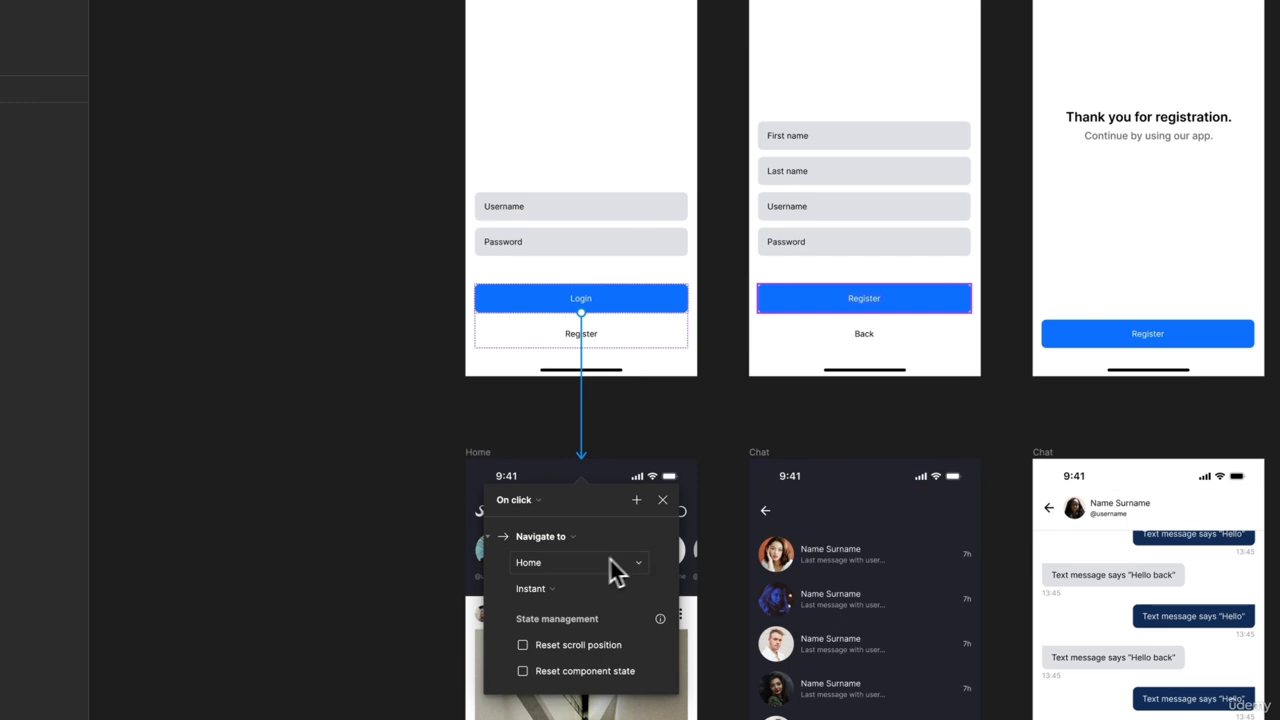
Step: Set the Login-to-Home interaction's transition to Dissolve with Ease out easing
{"action": "left_click", "coordinate": [566, 588]}
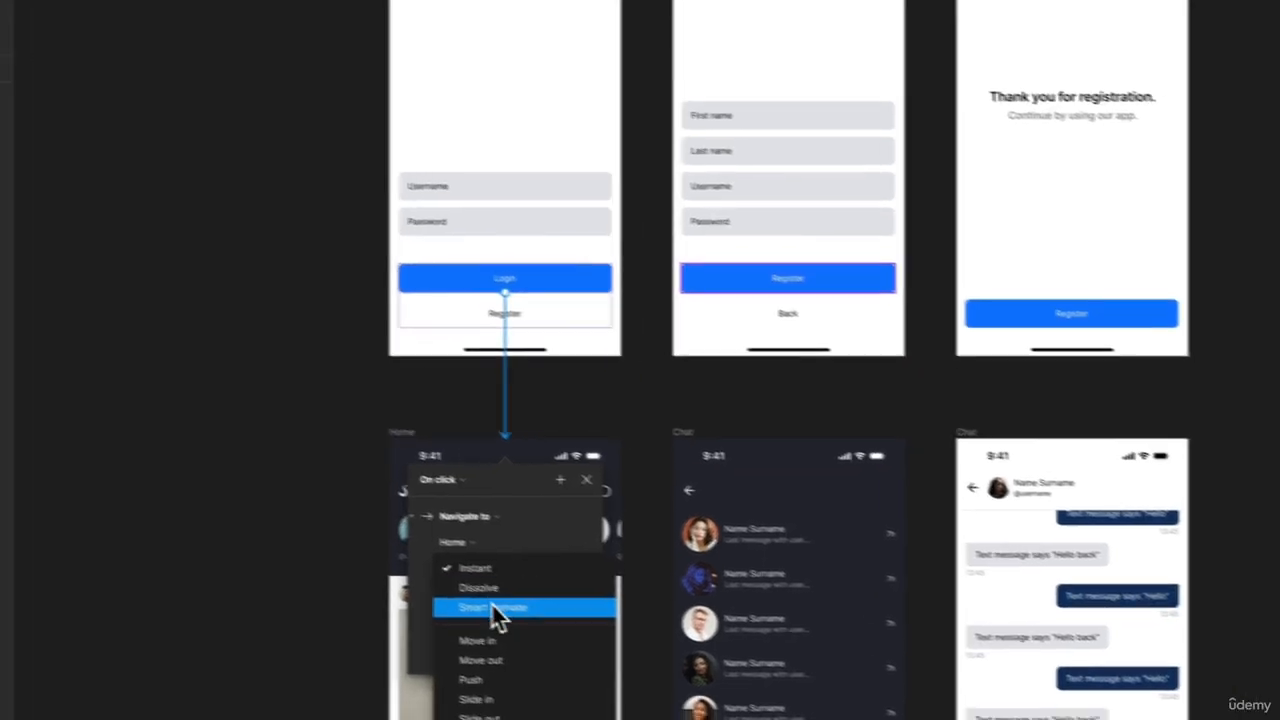
{"action": "left_click", "coordinate": [556, 608]}
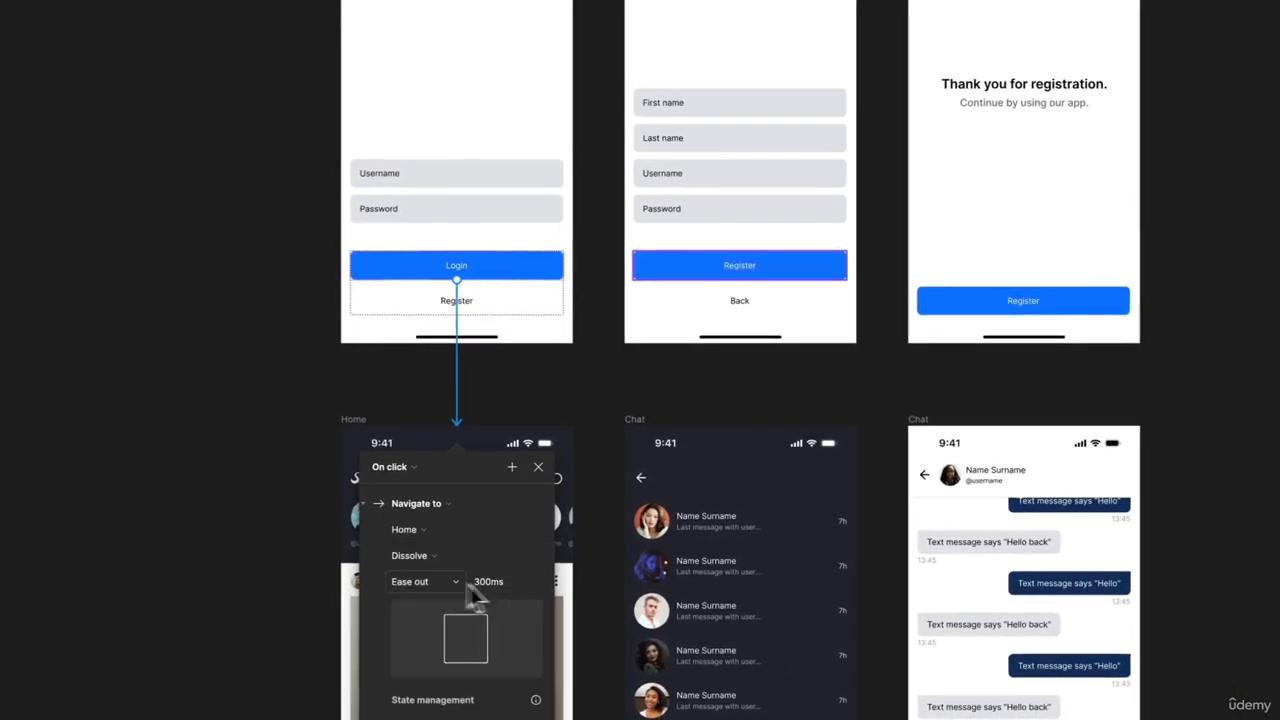
{"action": "left_click", "coordinate": [445, 582]}
{"action": "left_click", "coordinate": [435, 583]}
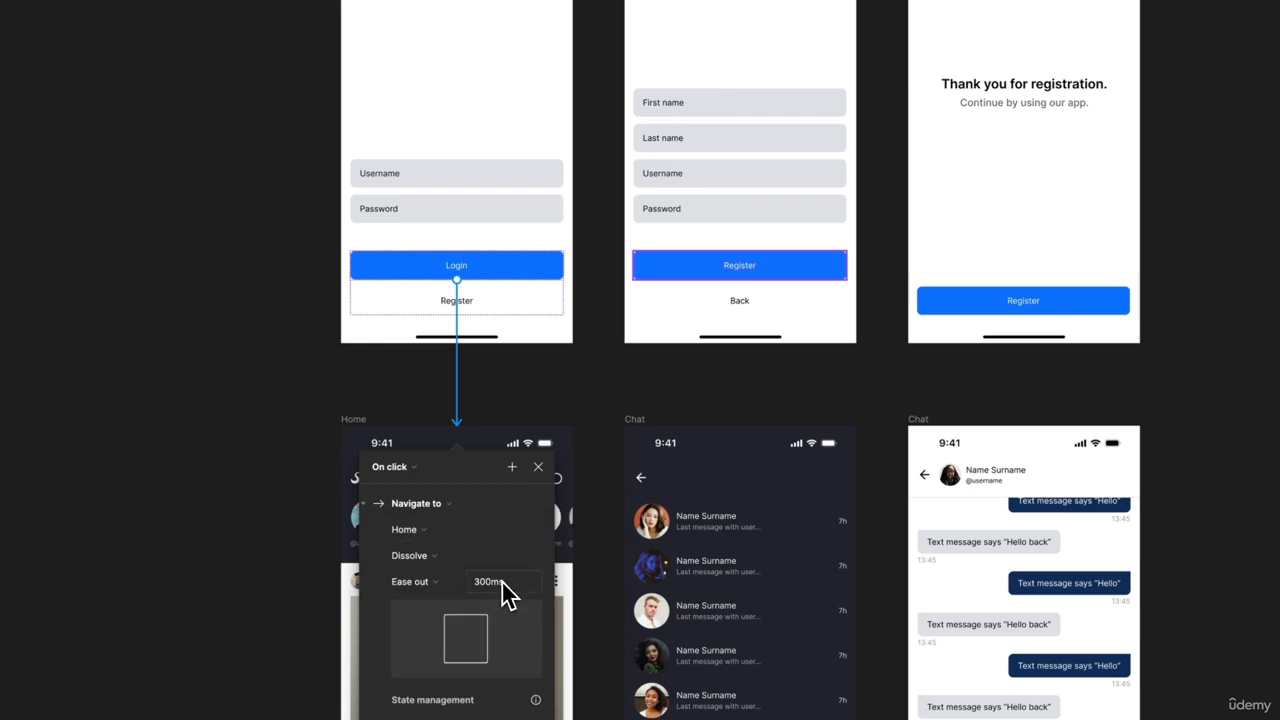
{"action": "key", "text": "Escape"}
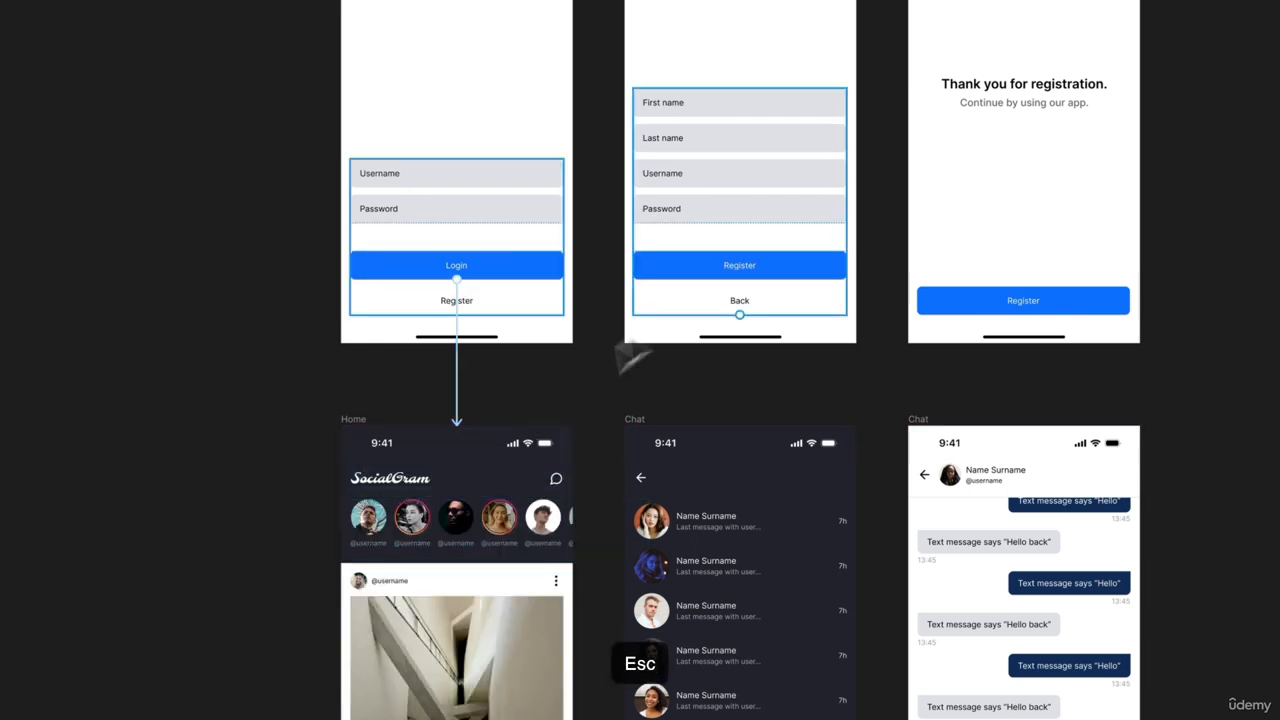
Step: Link the Register option on the Login screen to the Register frame with an on-click Navigate to interaction
{"action": "left_click", "coordinate": [470, 302]}
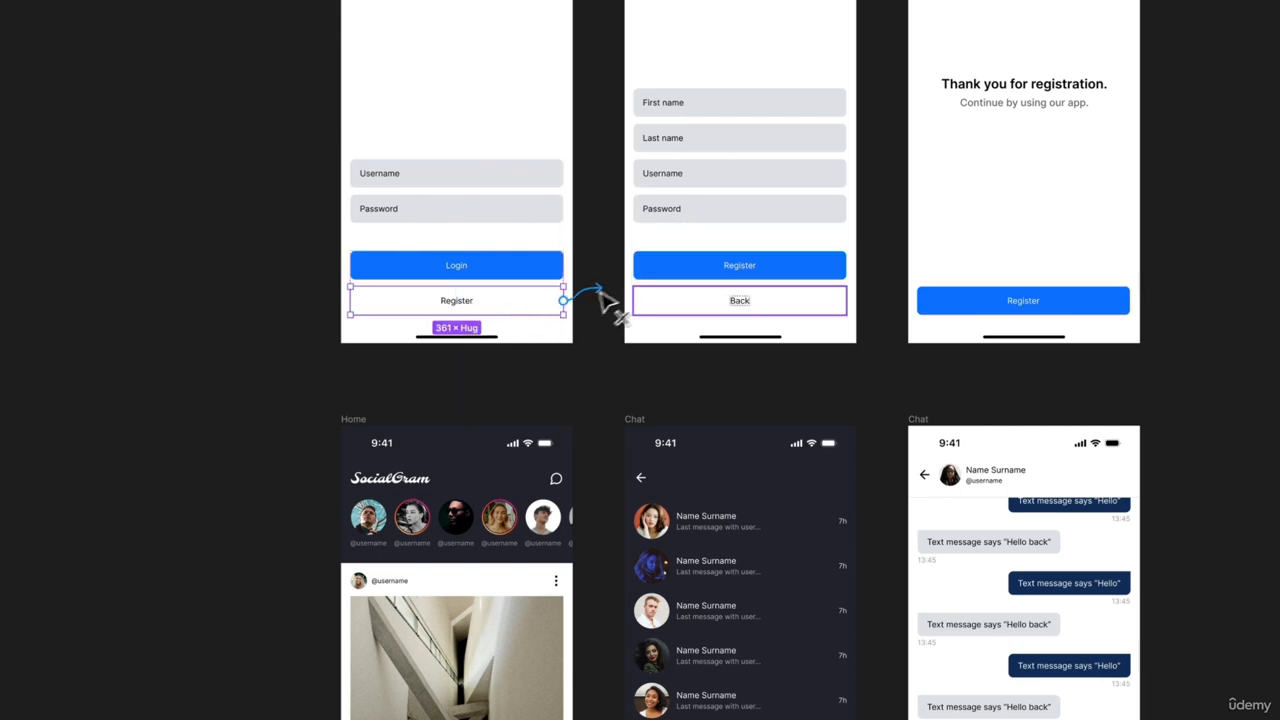
{"action": "left_click_drag", "start_coordinate": [605, 305], "coordinate": [640, 258]}
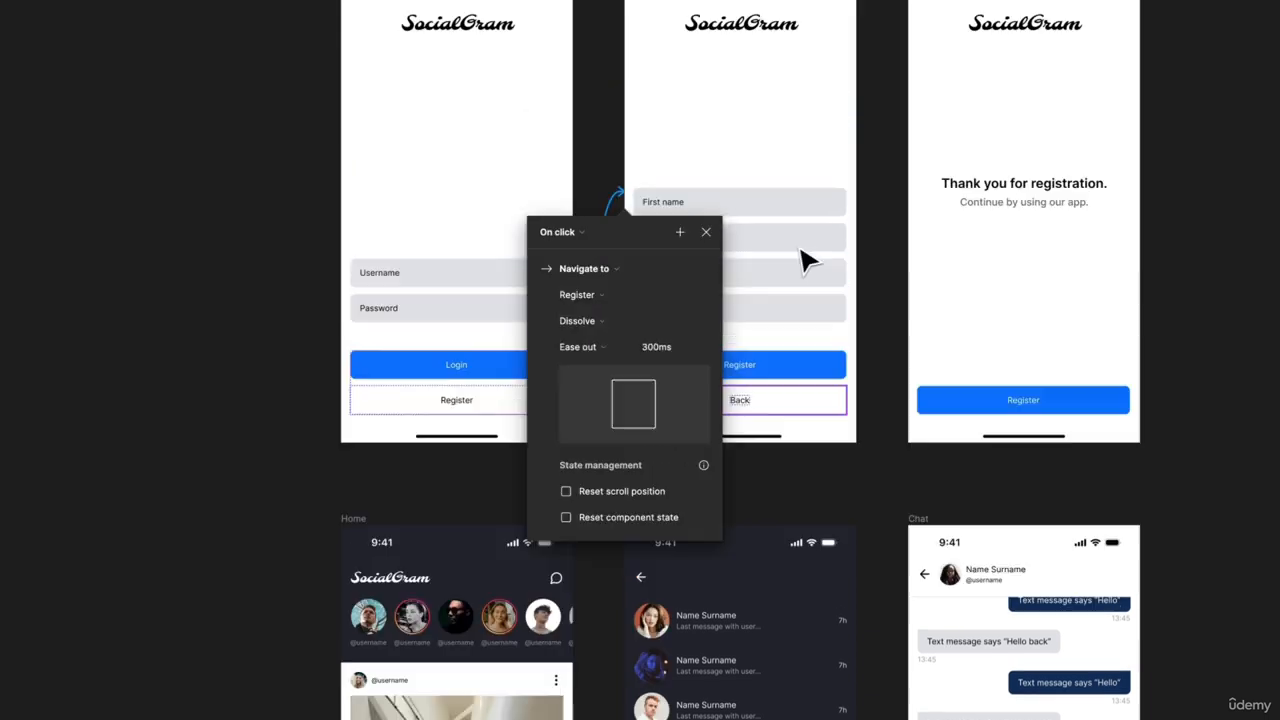
{"action": "key", "text": "Escape"}
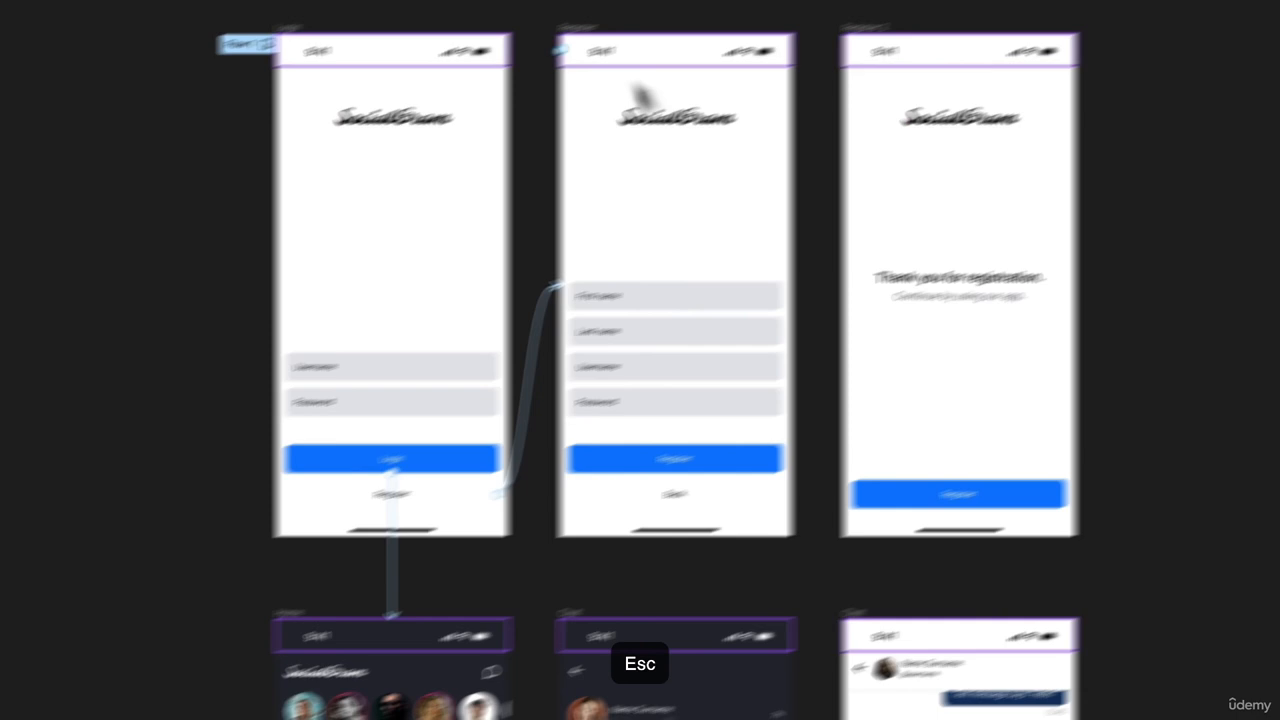
Step: Link the blue Register button on the Register screen to the Register 2 frame with an on-click Navigate to interaction
{"action": "left_click", "coordinate": [652, 12]}
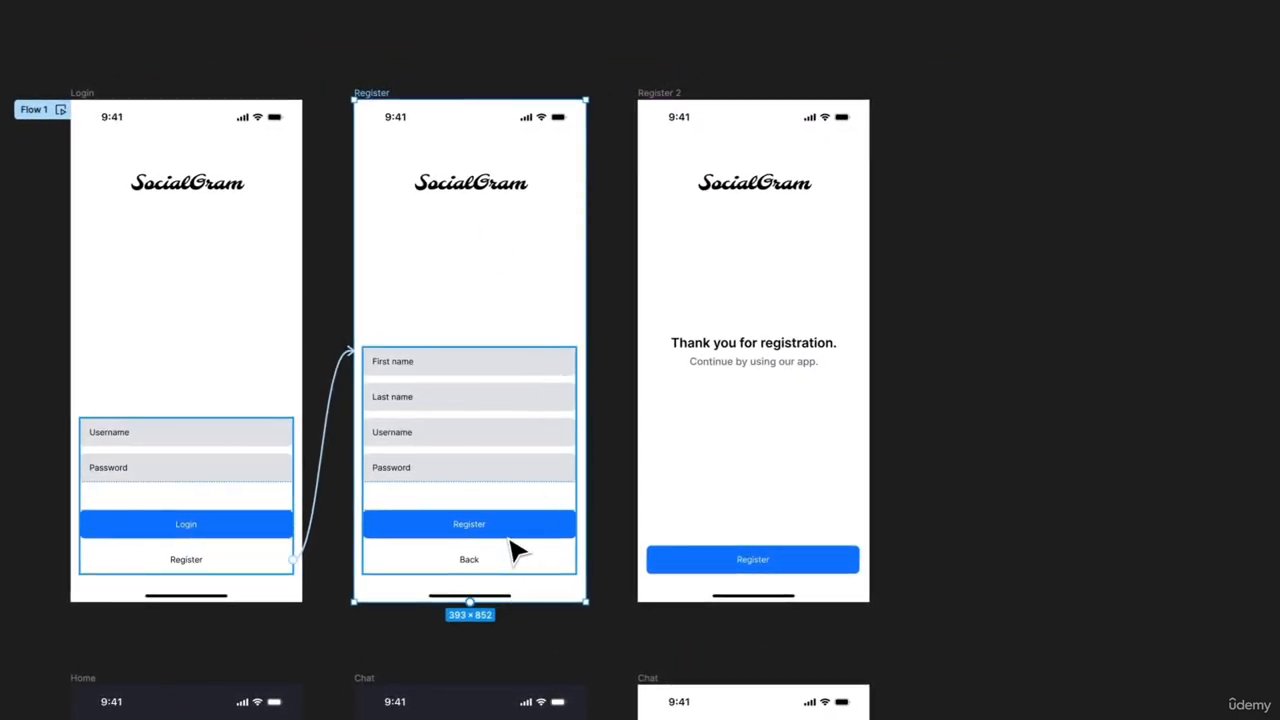
{"action": "left_click", "coordinate": [516, 533]}
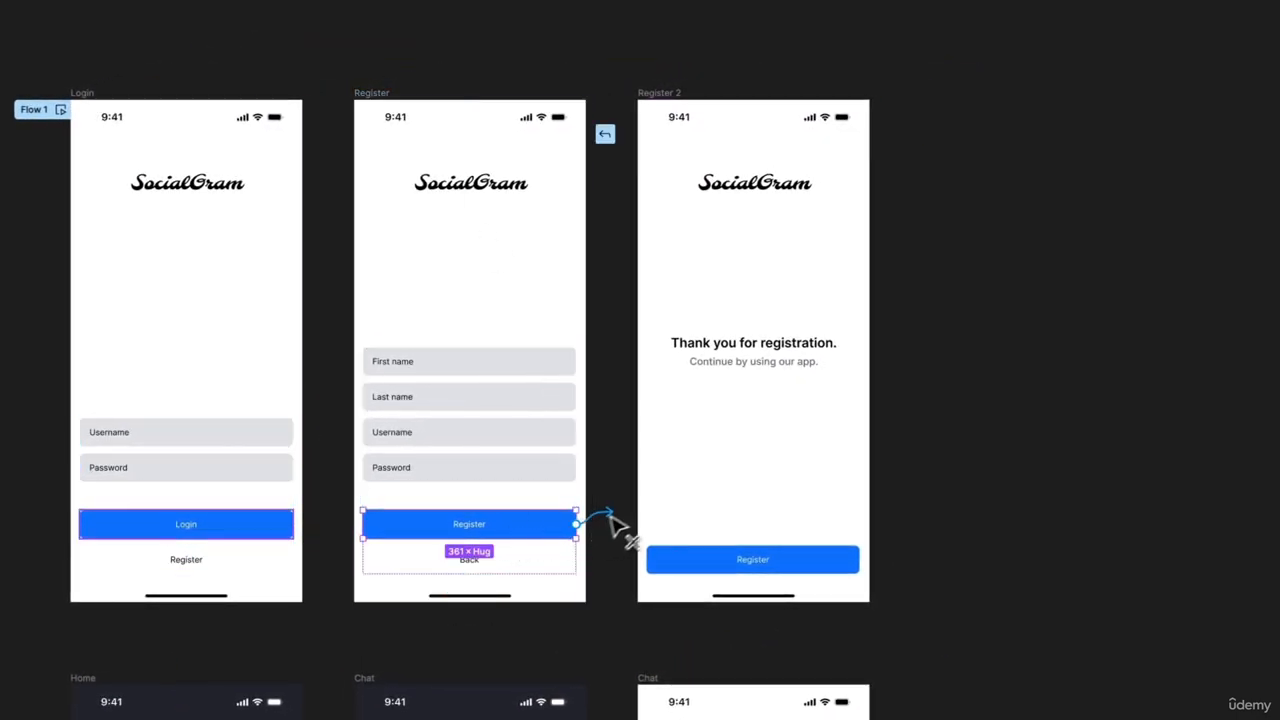
{"action": "left_click_drag", "start_coordinate": [611, 518], "coordinate": [668, 490]}
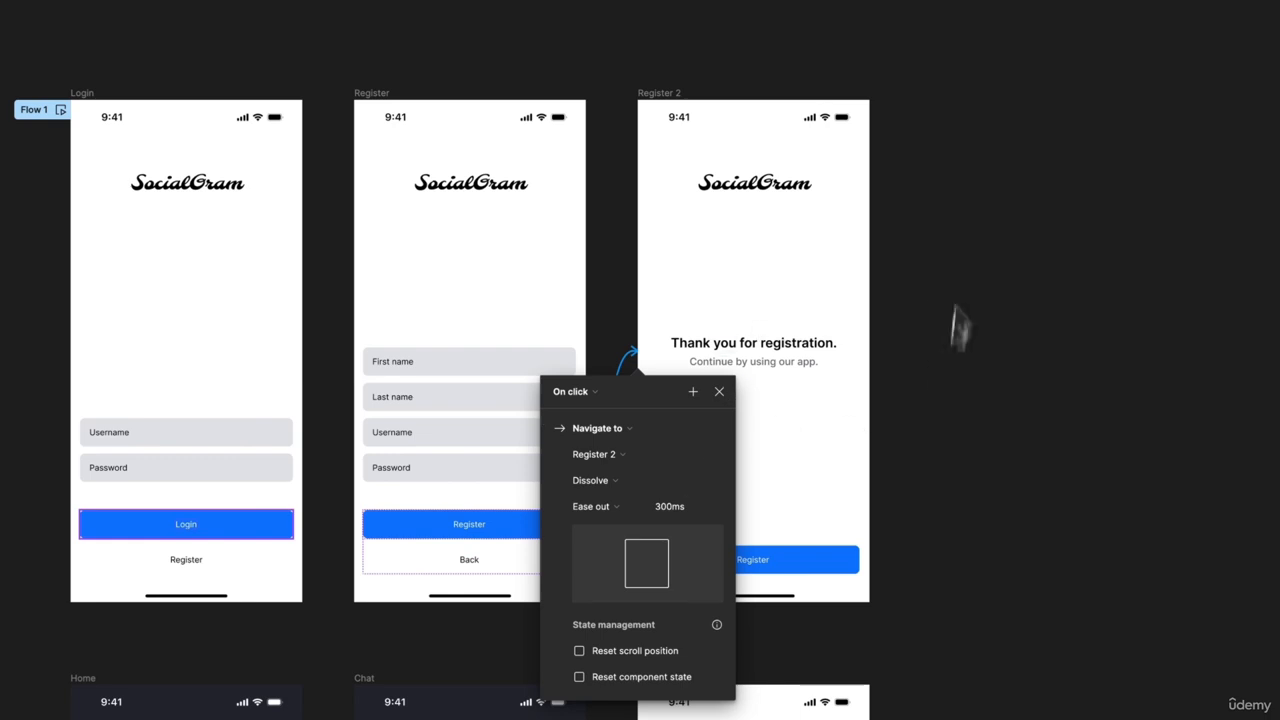
{"action": "key", "text": "Escape"}
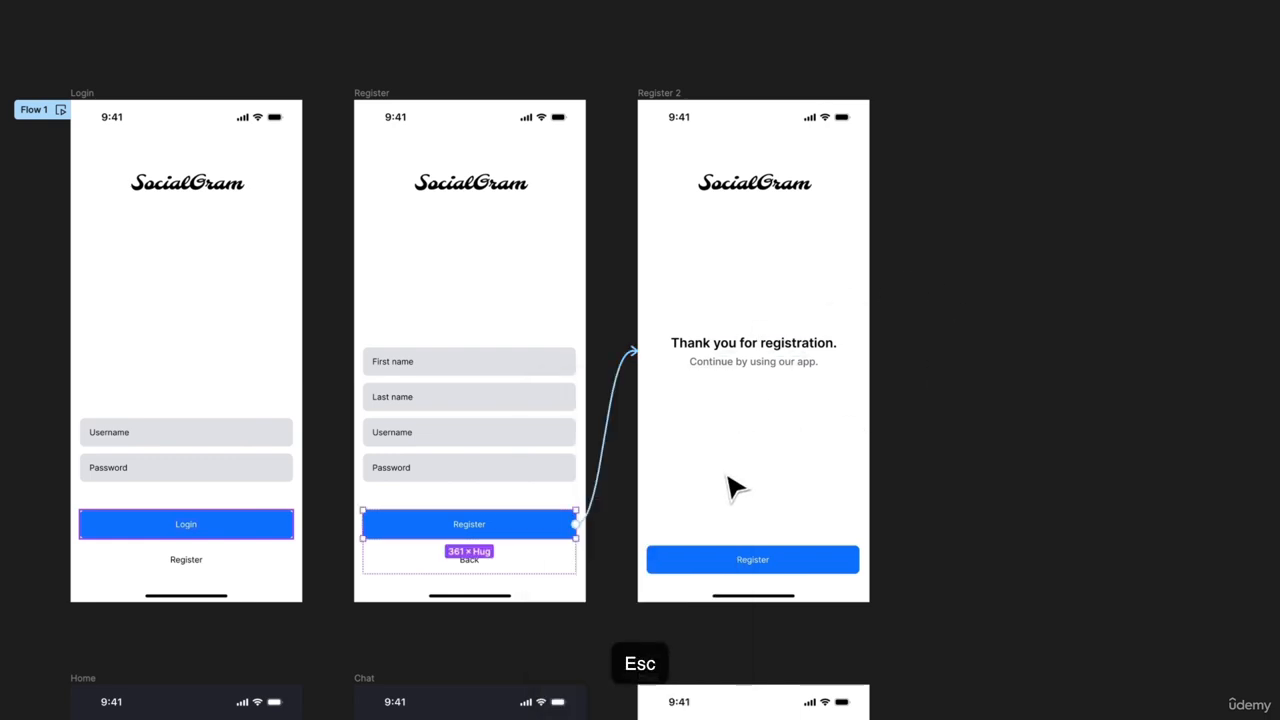
Step: Link the Register button on the registration thank-you screen to the Home frame
{"action": "left_click", "coordinate": [718, 562]}
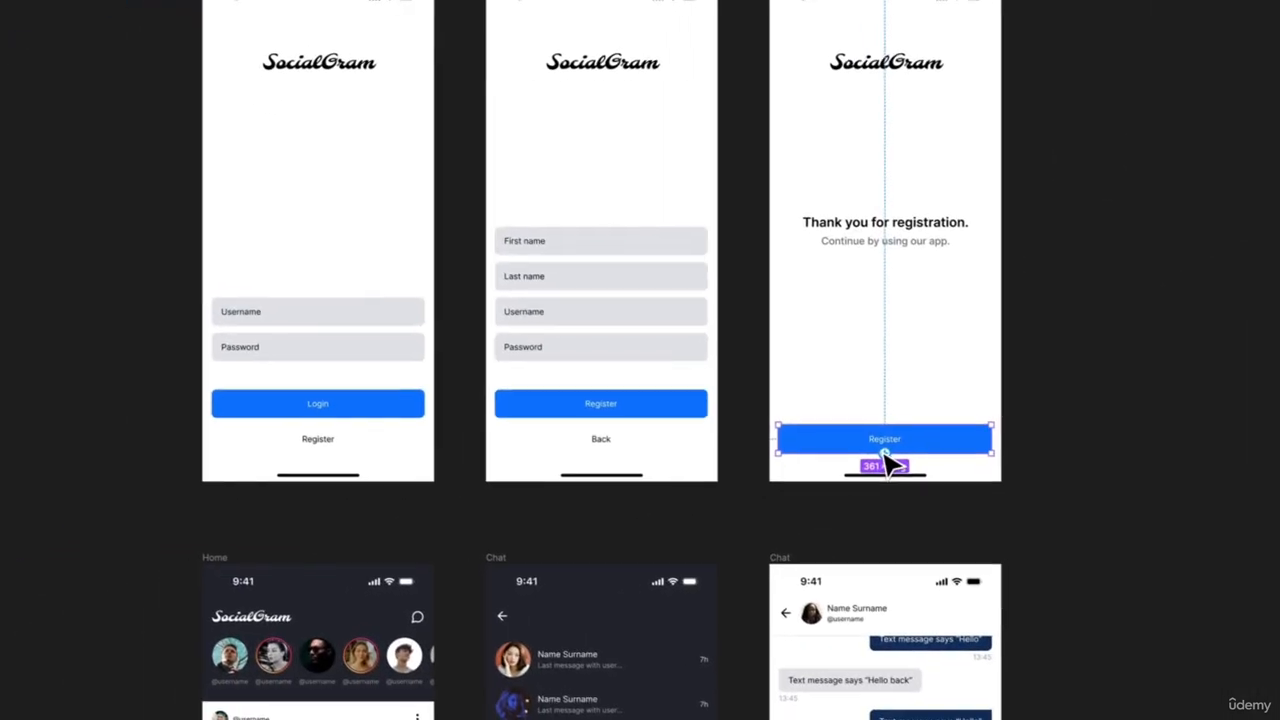
{"action": "left_click_drag", "start_coordinate": [884, 452], "coordinate": [364, 578]}
{"action": "key", "text": "Escape"}
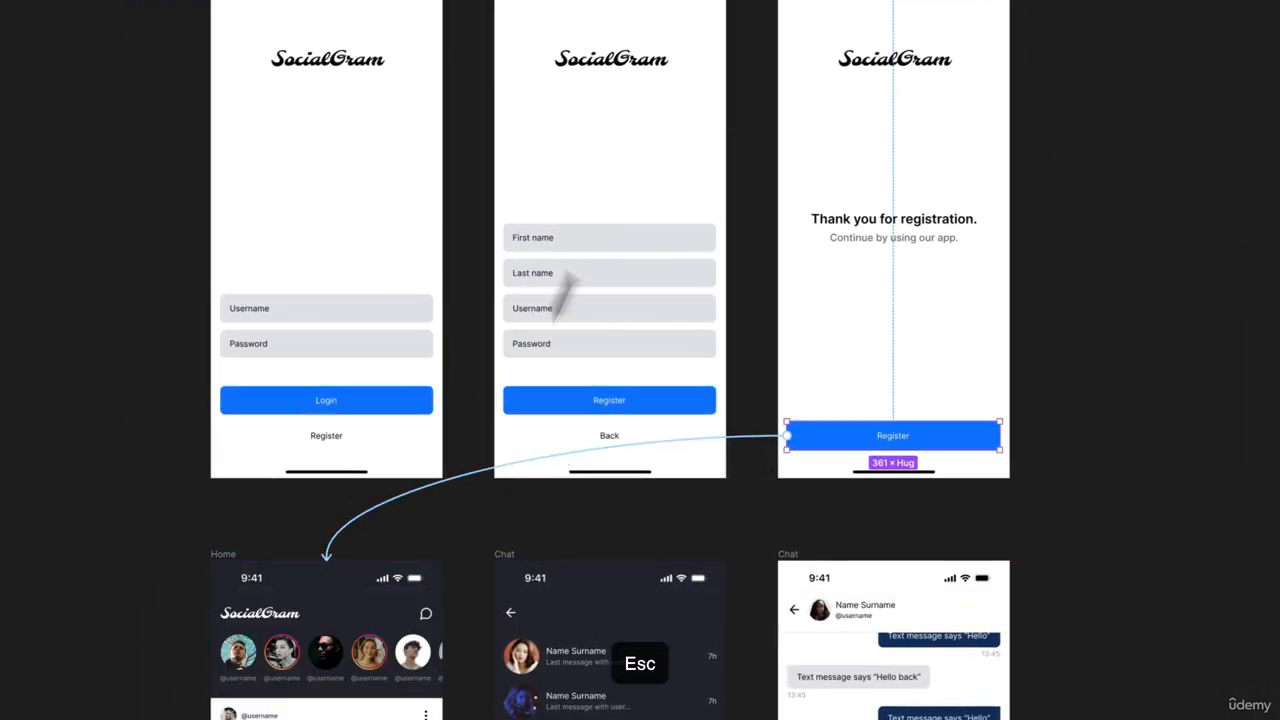
Step: Link the Back option on the Register screen to the Login frame
{"action": "left_click", "coordinate": [609, 436]}
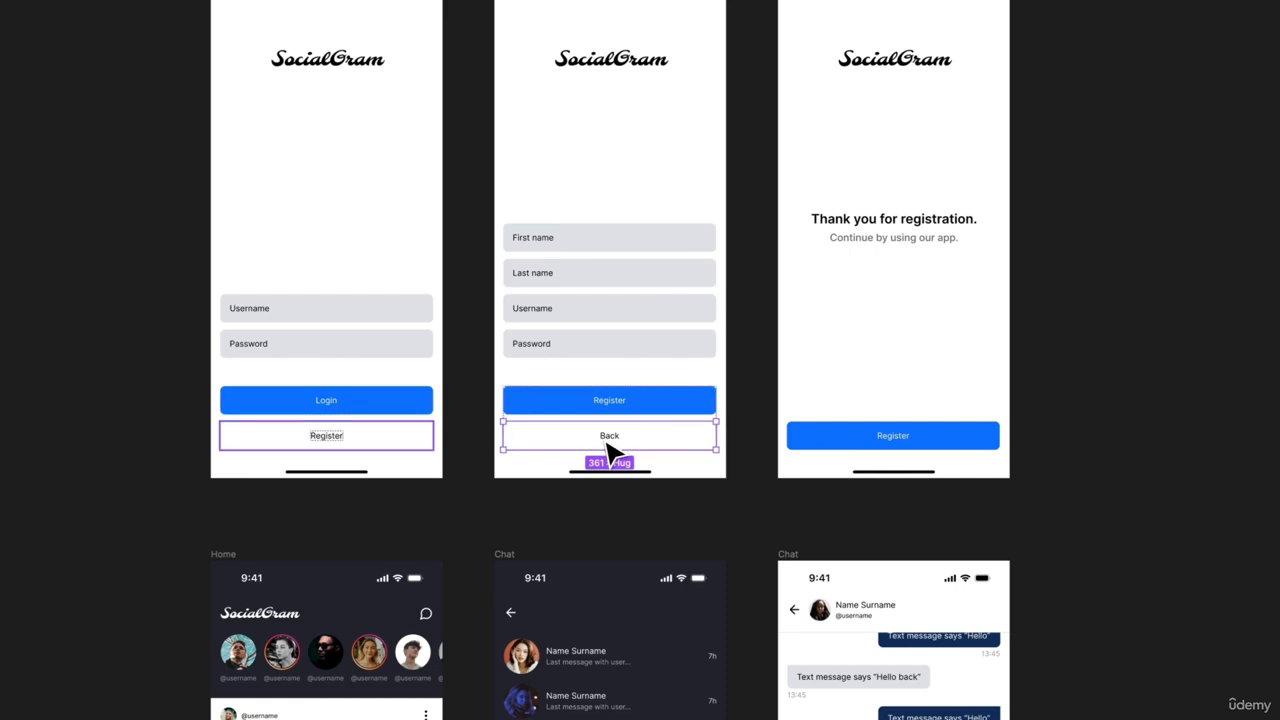
{"action": "left_click_drag", "start_coordinate": [517, 451], "coordinate": [438, 256]}
{"action": "key", "text": "Escape"}
{"action": "scroll", "coordinate": [470, 195], "scroll_direction": "down", "scroll_amount": 6}
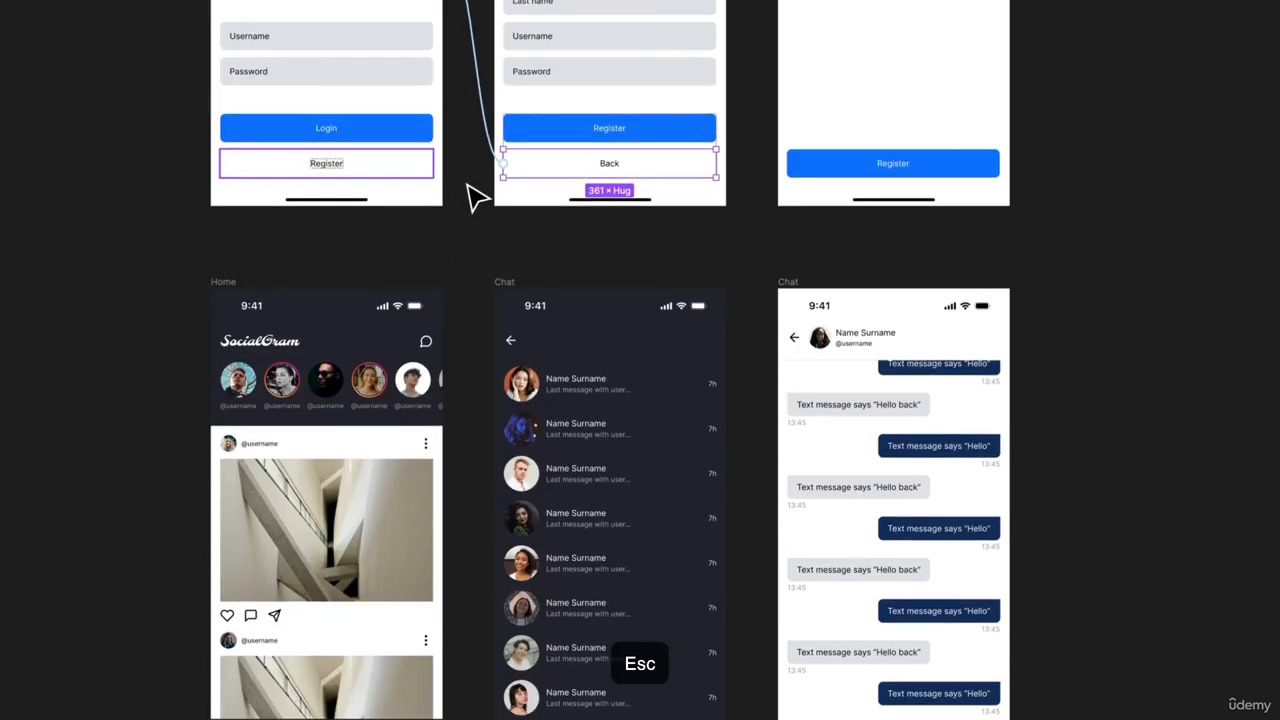
{"action": "scroll", "coordinate": [475, 197], "scroll_direction": "down", "scroll_amount": 2}
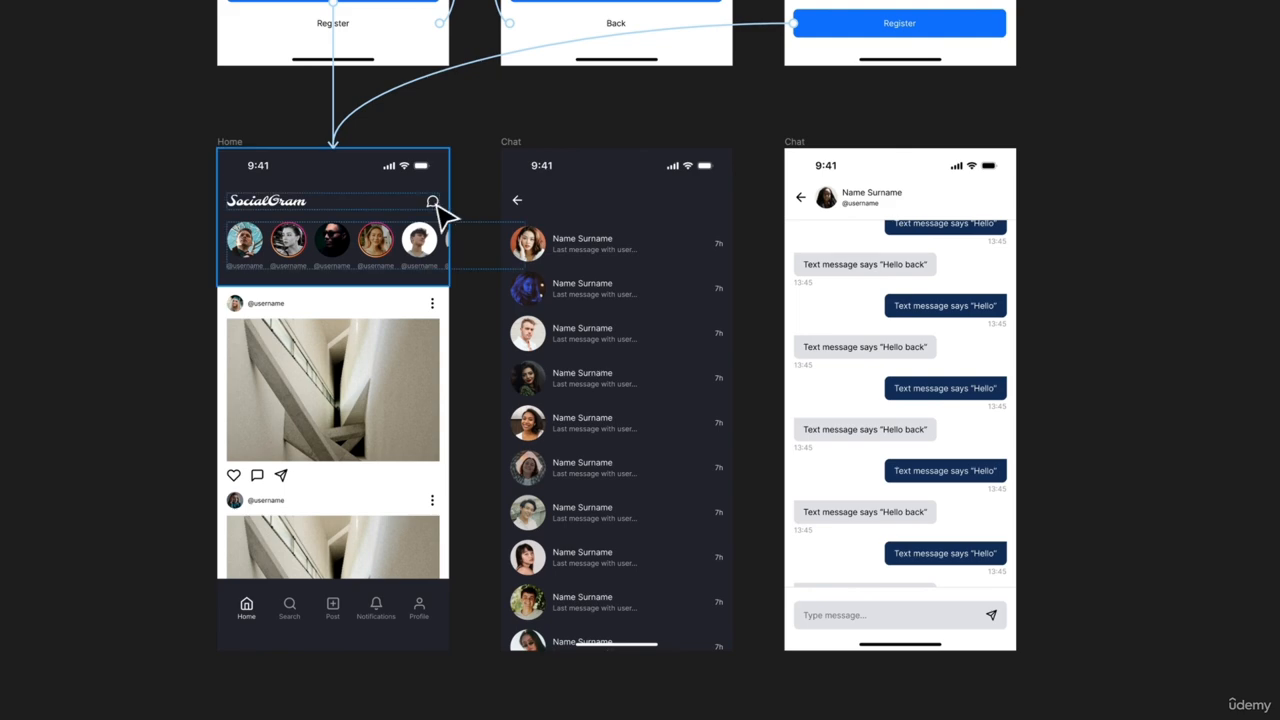
Step: Link the message icon in the Home screen's header to the chat list frame with an on-click Navigate to interaction
{"action": "left_click", "coordinate": [440, 207]}
{"action": "left_click", "coordinate": [436, 201]}
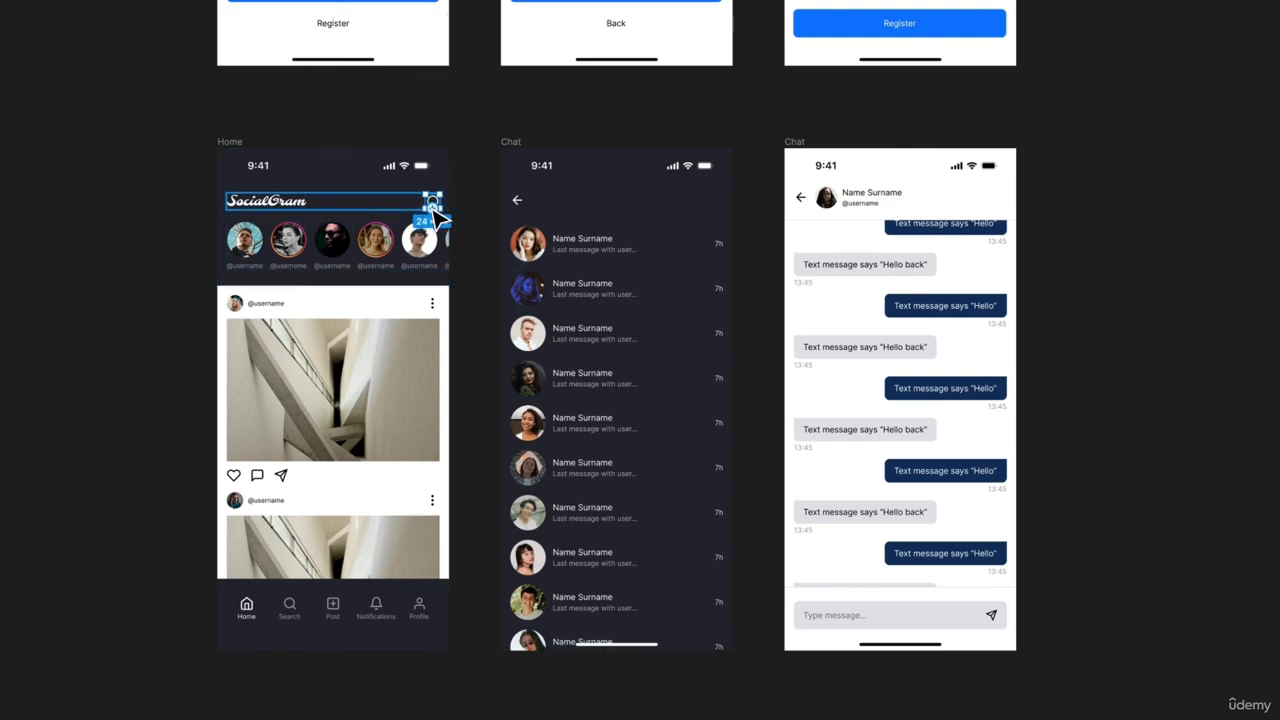
{"action": "scroll", "coordinate": [434, 202], "scroll_direction": "up", "scroll_amount": 5}
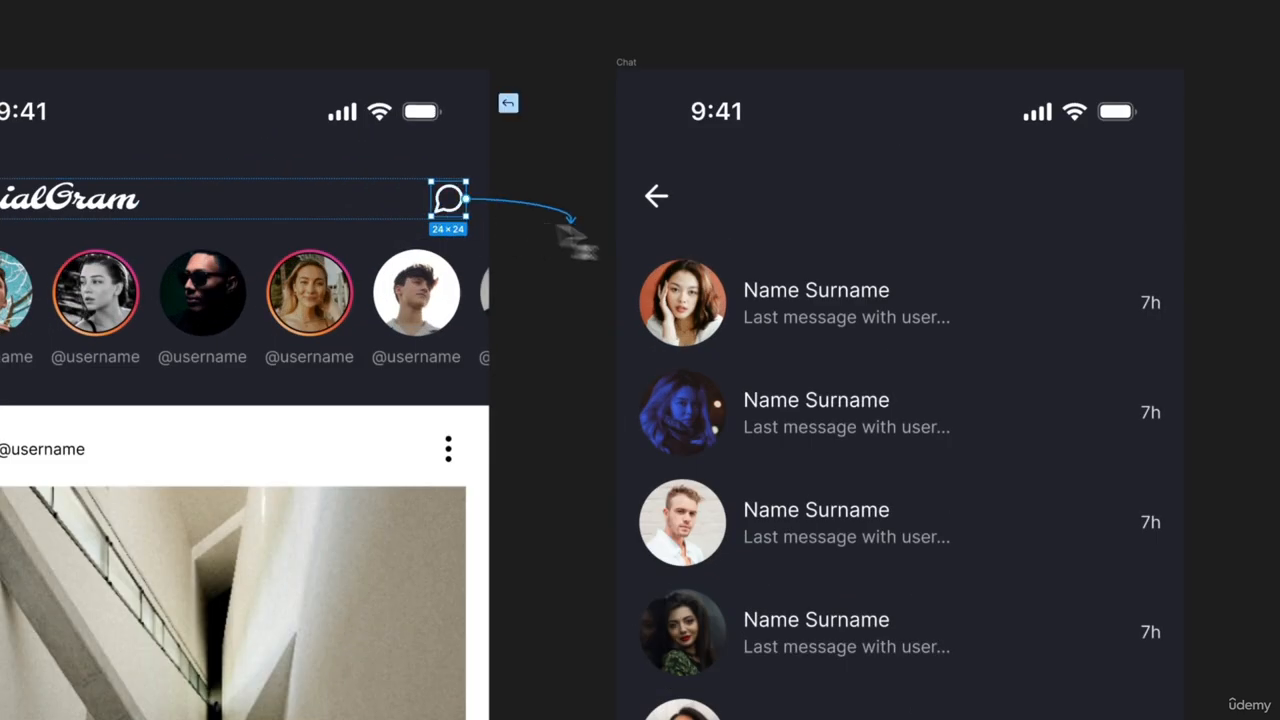
{"action": "left_click_drag", "start_coordinate": [575, 238], "coordinate": [694, 251]}
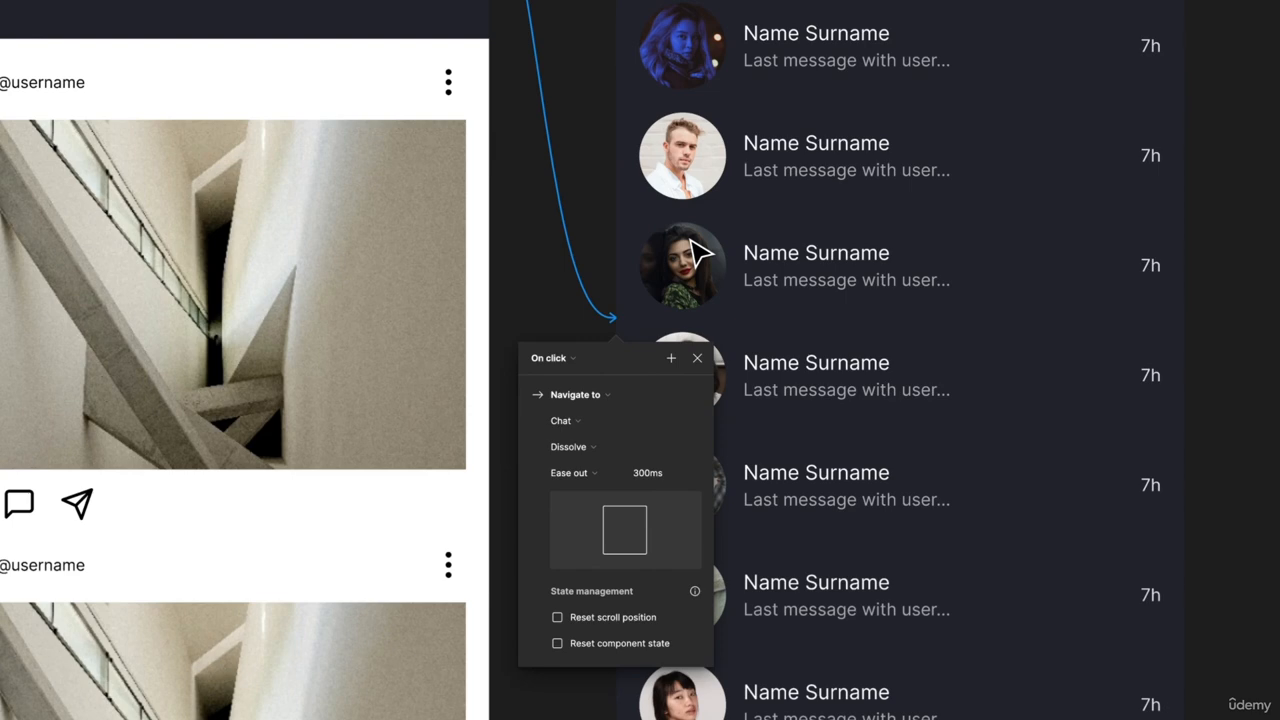
Step: Change the transition of the message icon's interaction to Push, leaving the easing on Ease out
{"action": "left_click", "coordinate": [588, 472]}
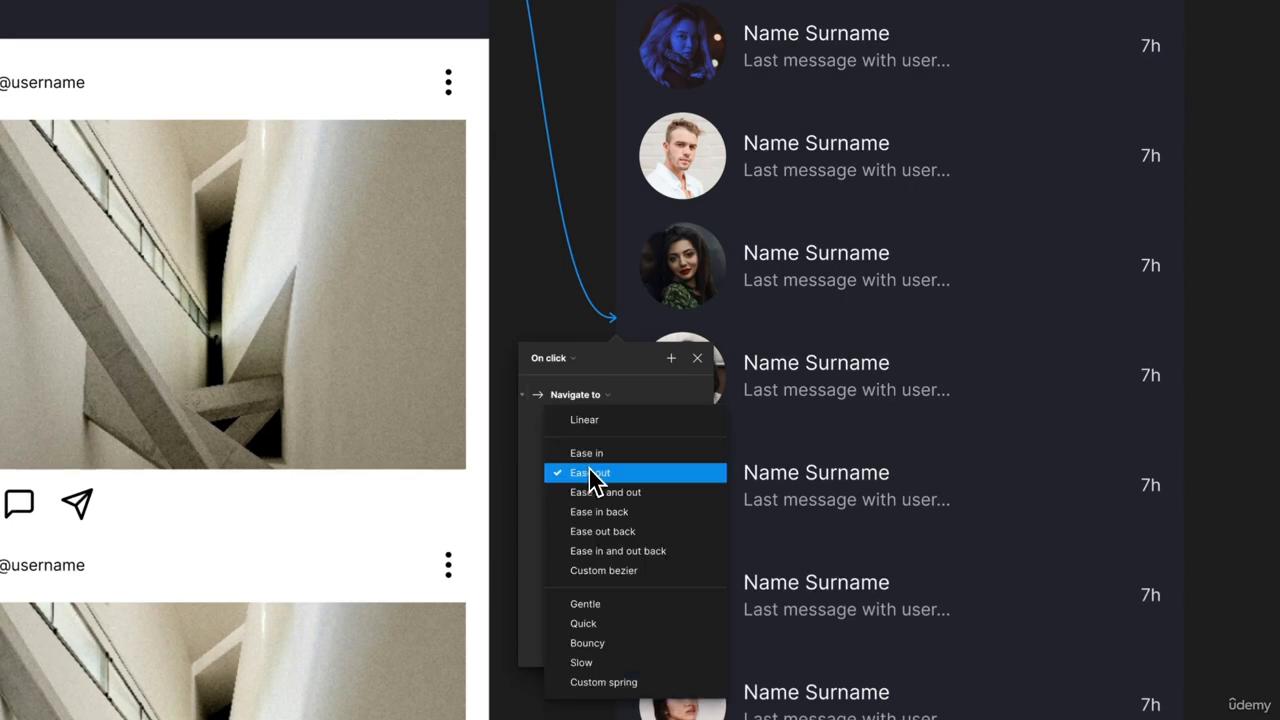
{"action": "left_click", "coordinate": [589, 472]}
{"action": "left_click", "coordinate": [596, 449]}
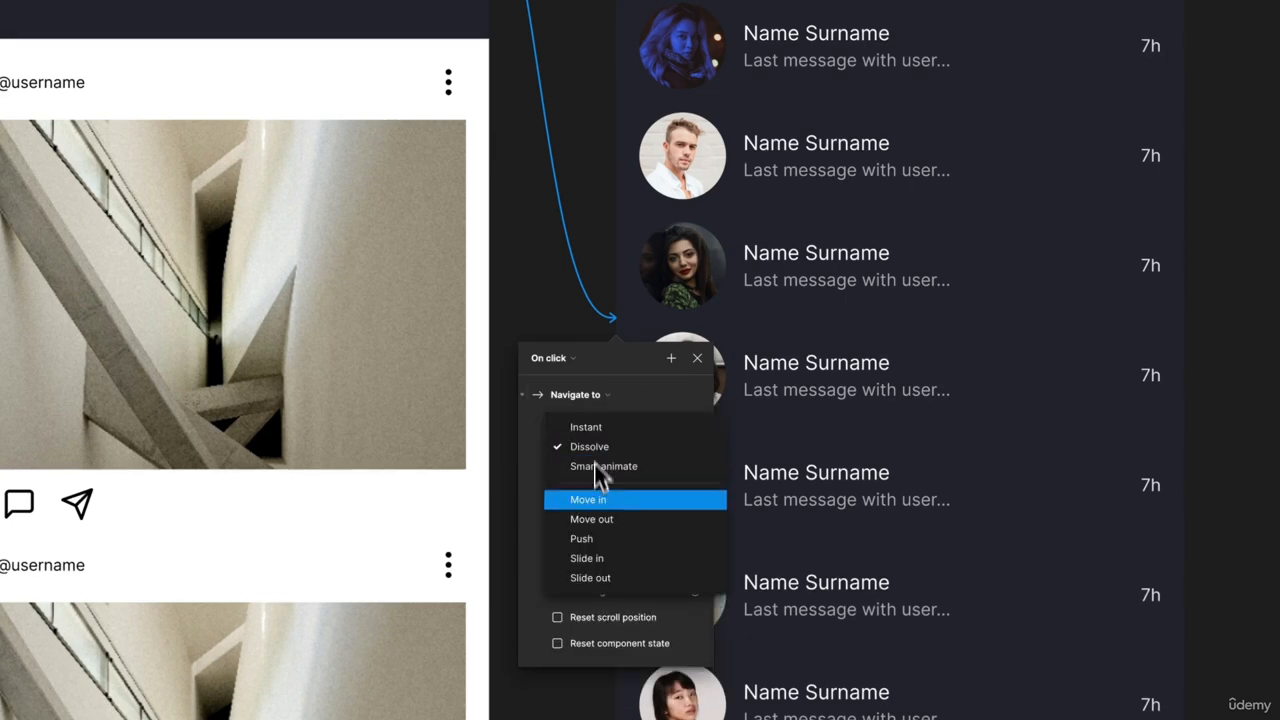
{"action": "left_click", "coordinate": [600, 540]}
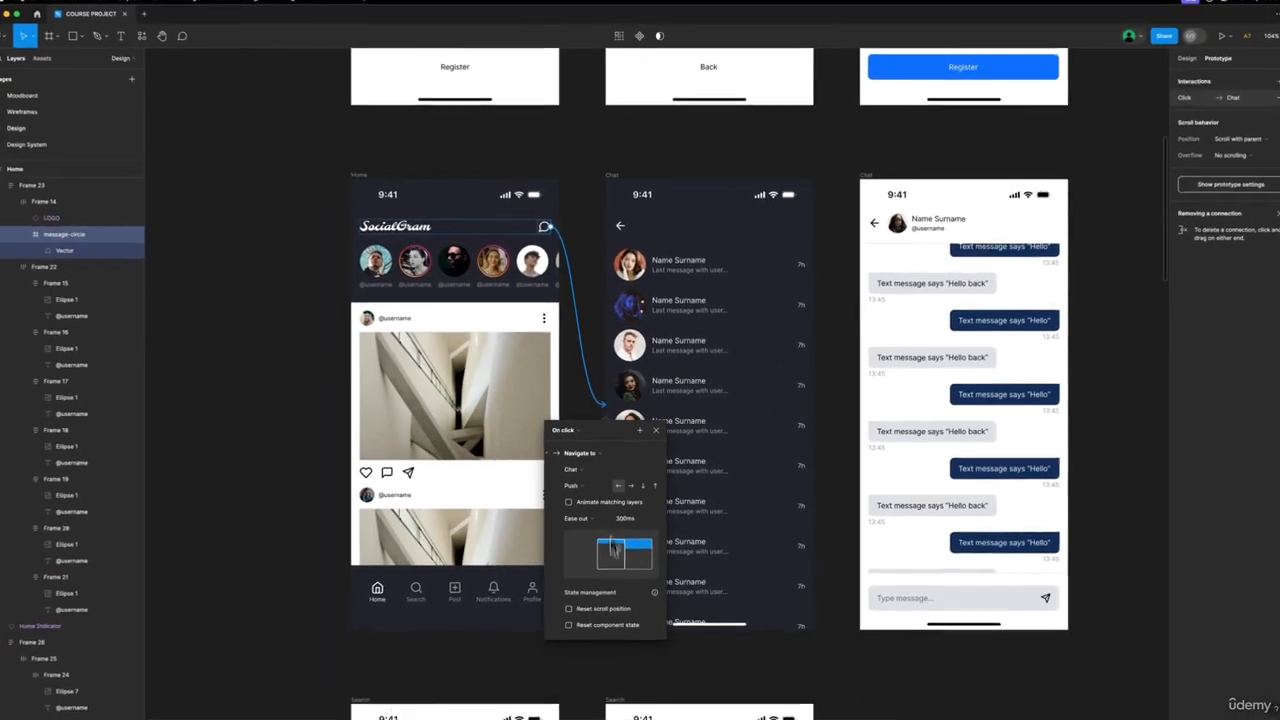
{"action": "key", "text": "Escape"}
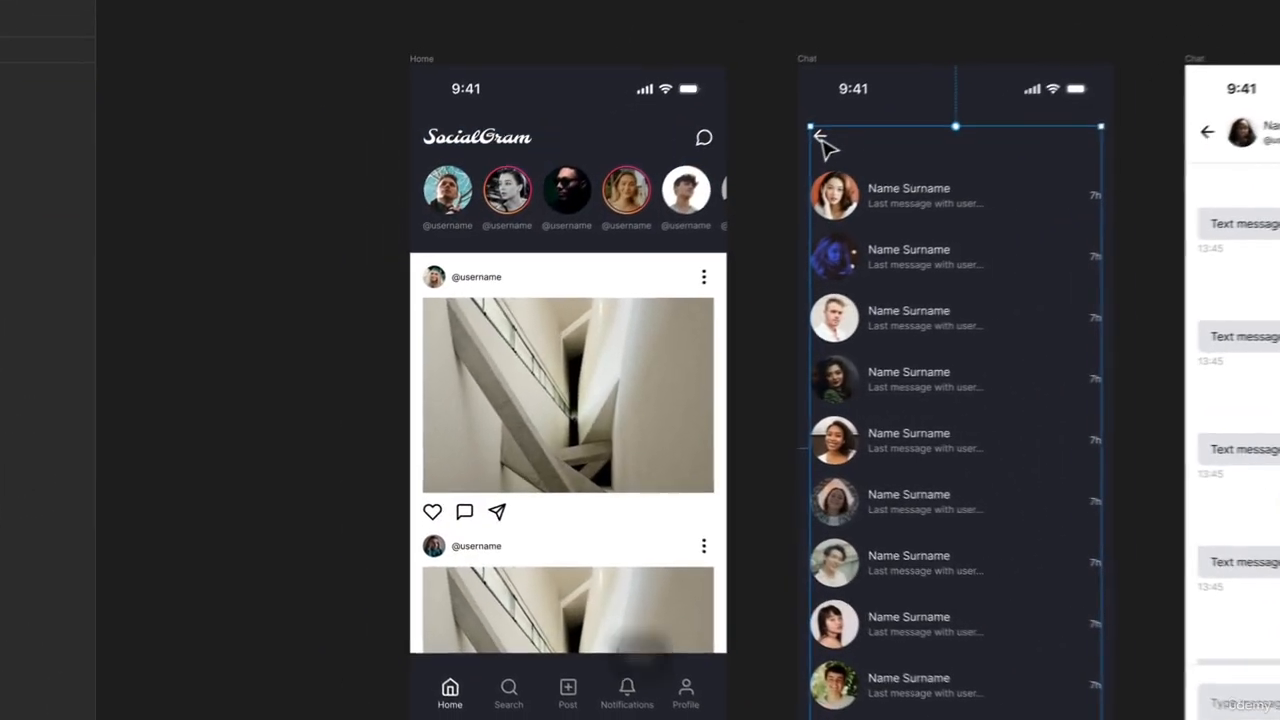
Step: Link the back arrow on the chat list screen to the Home frame, with the Push transition directed to the right
{"action": "left_click", "coordinate": [630, 227]}
{"action": "left_click_drag", "start_coordinate": [634, 226], "coordinate": [558, 348]}
{"action": "left_click_drag", "start_coordinate": [731, 318], "coordinate": [733, 320]}
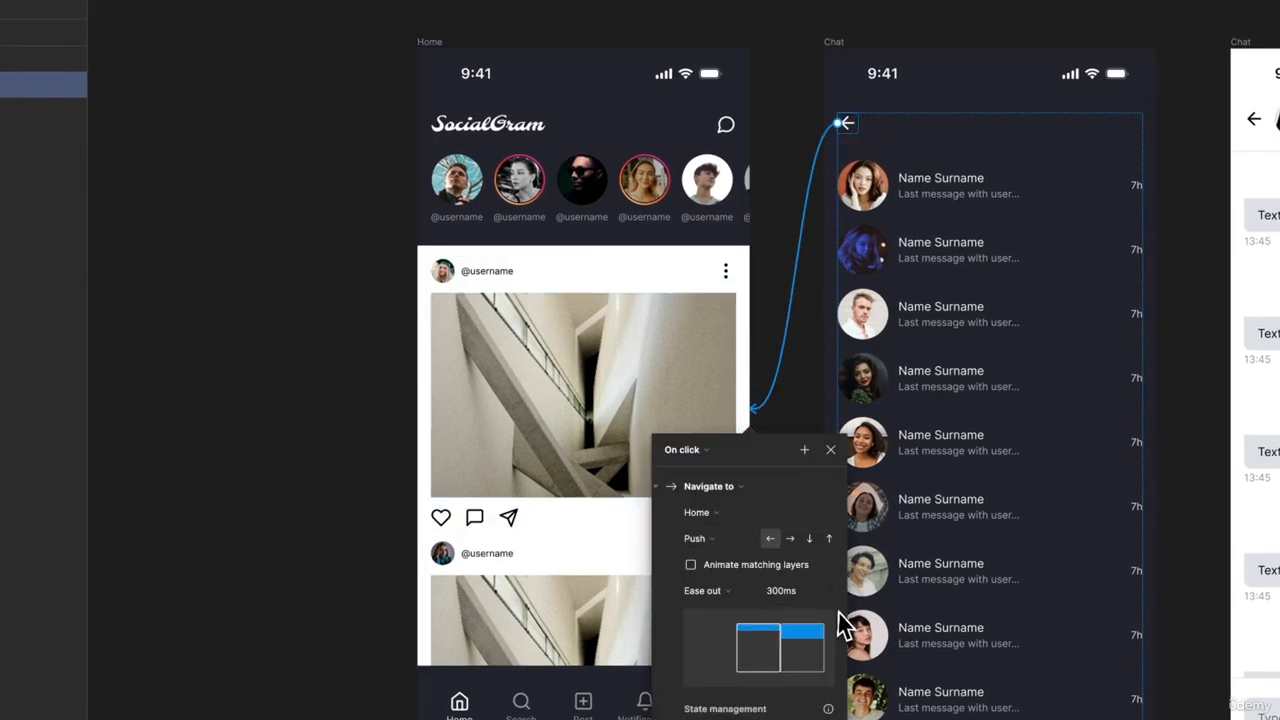
{"action": "left_click", "coordinate": [790, 539]}
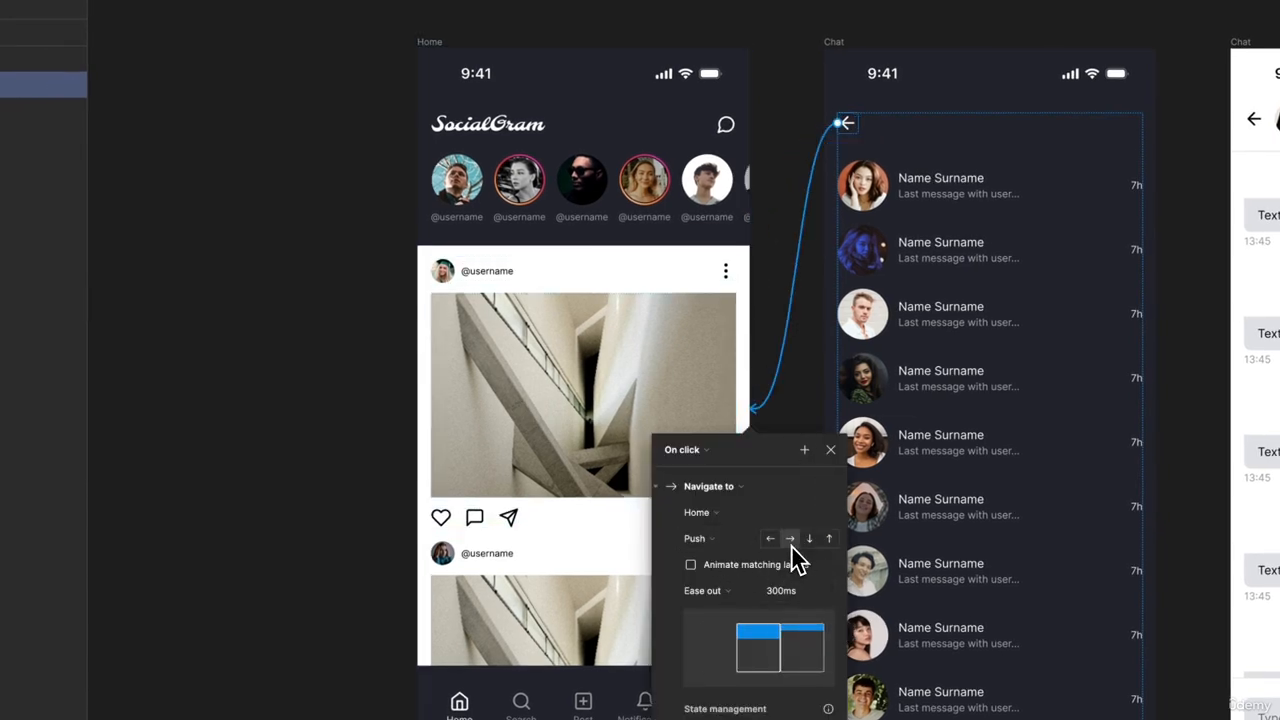
{"action": "key", "text": "Escape"}
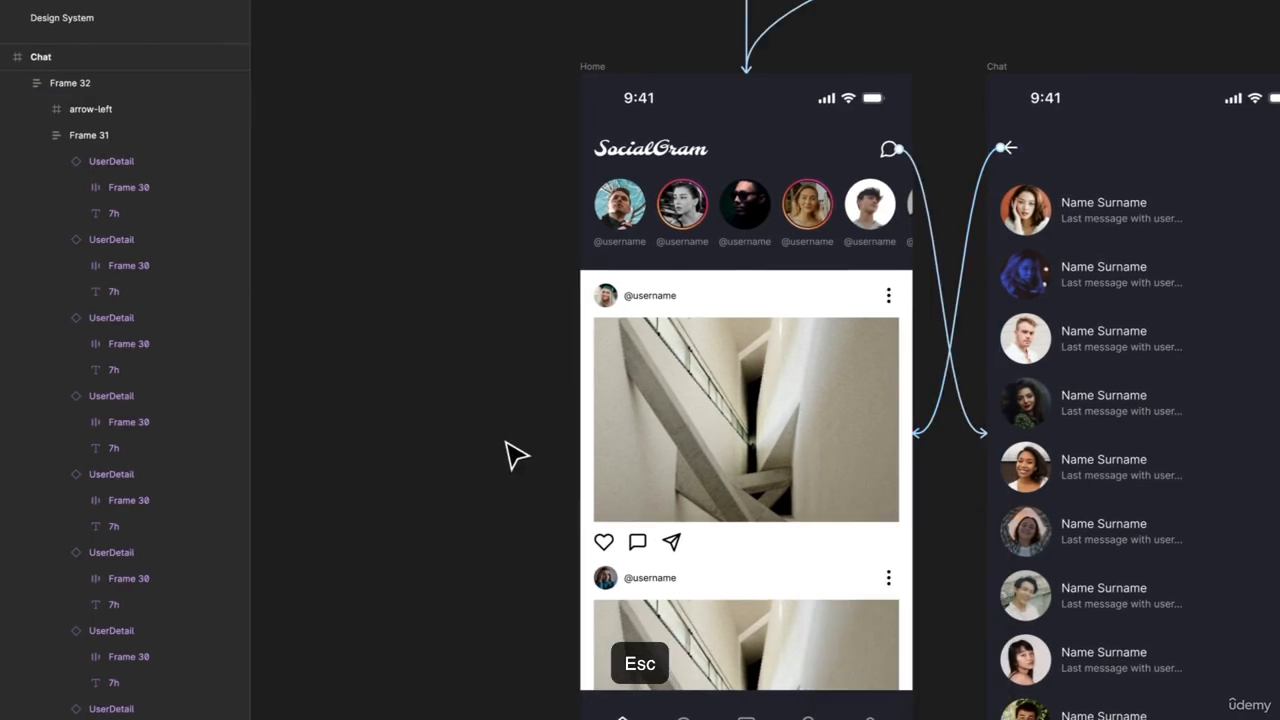
Step: Link the first conversation row of the chat list to the Chat conversation frame with an on-click leftward Push transition
{"action": "scroll", "coordinate": [557, 432], "scroll_direction": "down", "scroll_amount": 3}
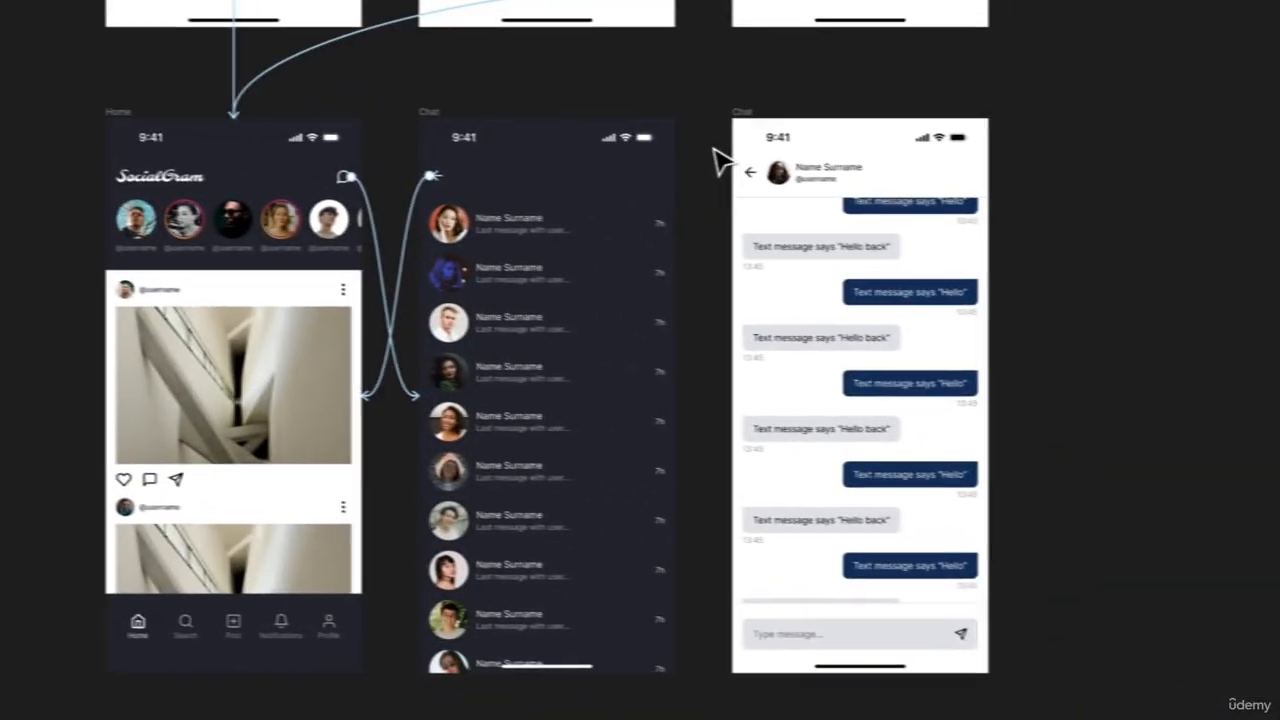
{"action": "double_click", "coordinate": [538, 231]}
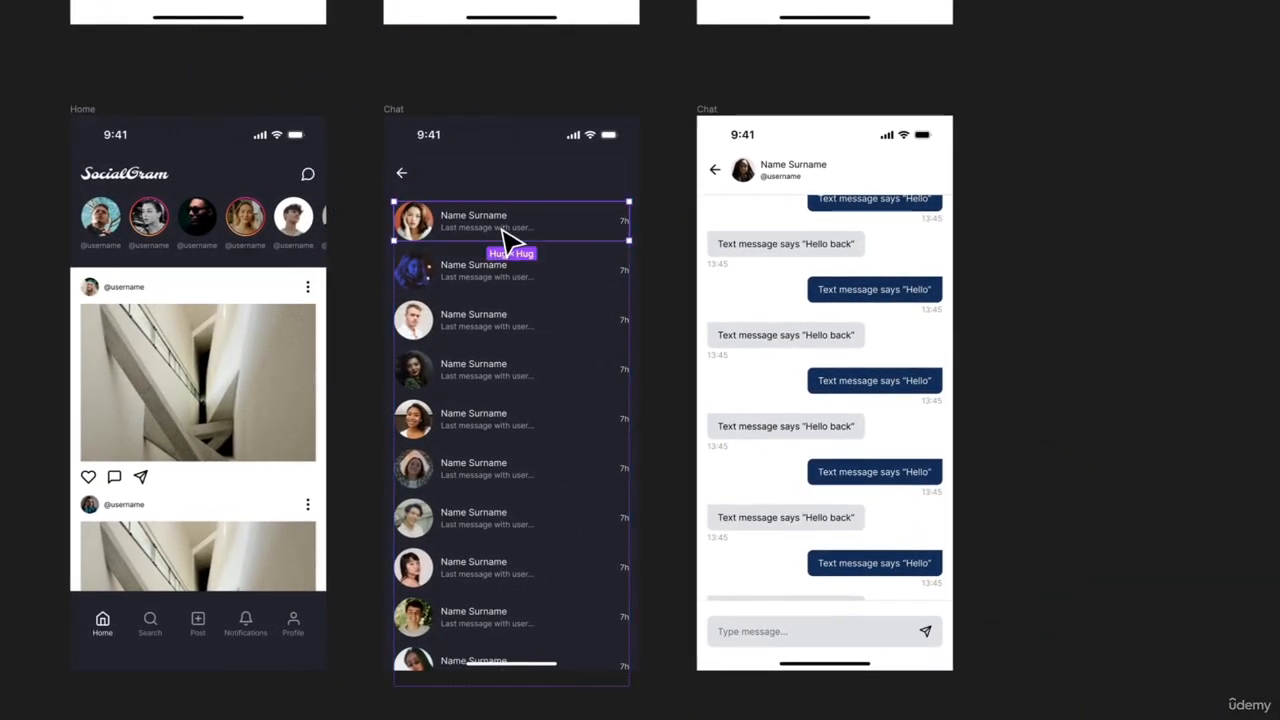
{"action": "left_click_drag", "start_coordinate": [511, 245], "coordinate": [731, 340]}
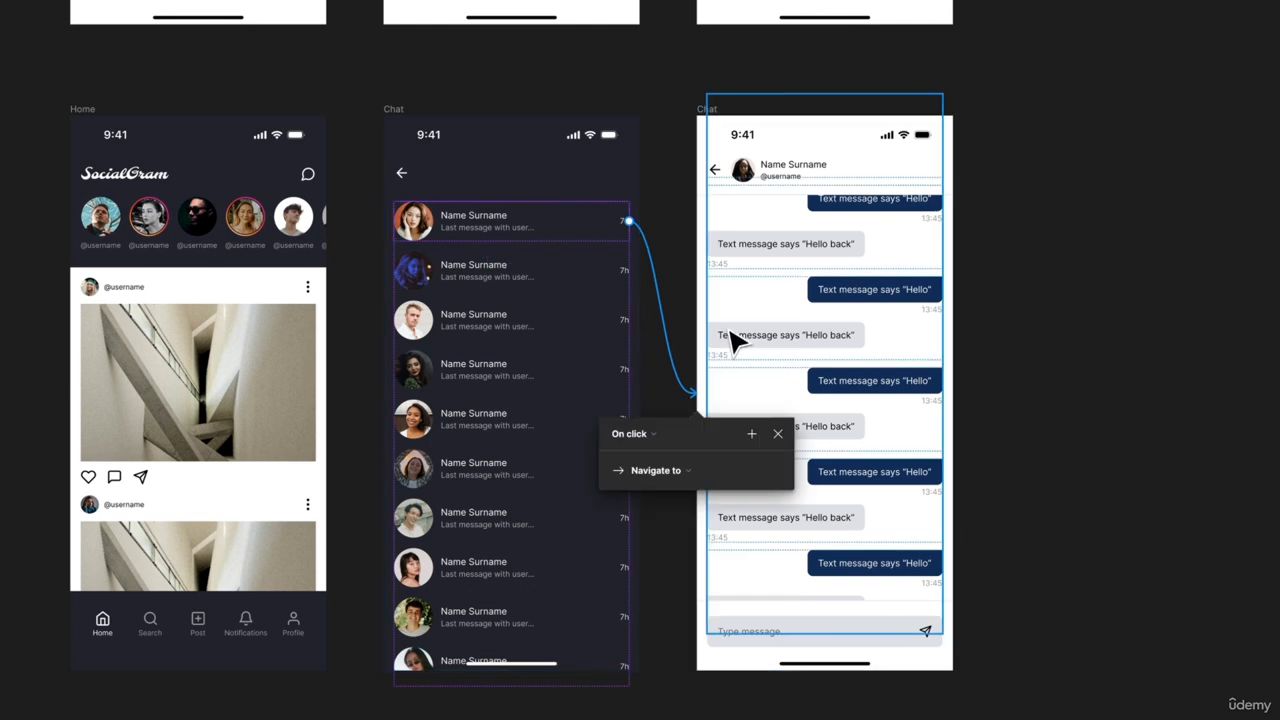
{"action": "left_click", "coordinate": [717, 522]}
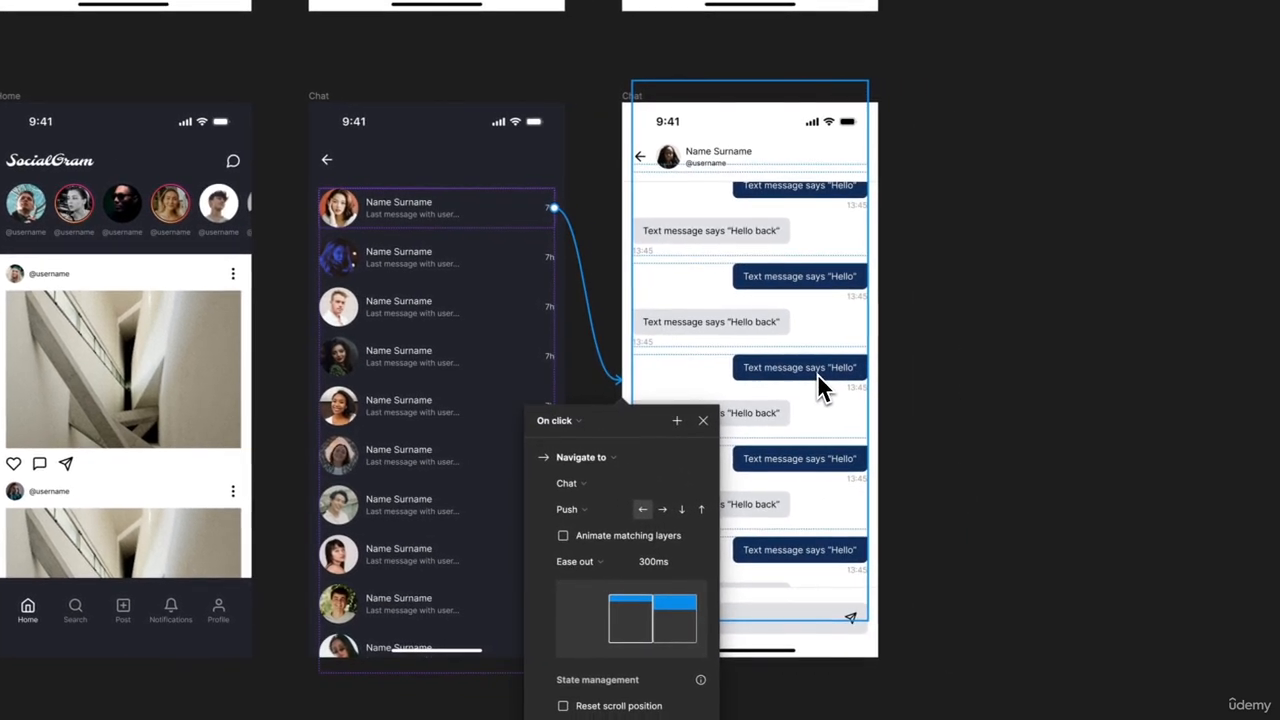
{"action": "key", "text": "Escape"}
{"action": "key", "text": "Escape"}
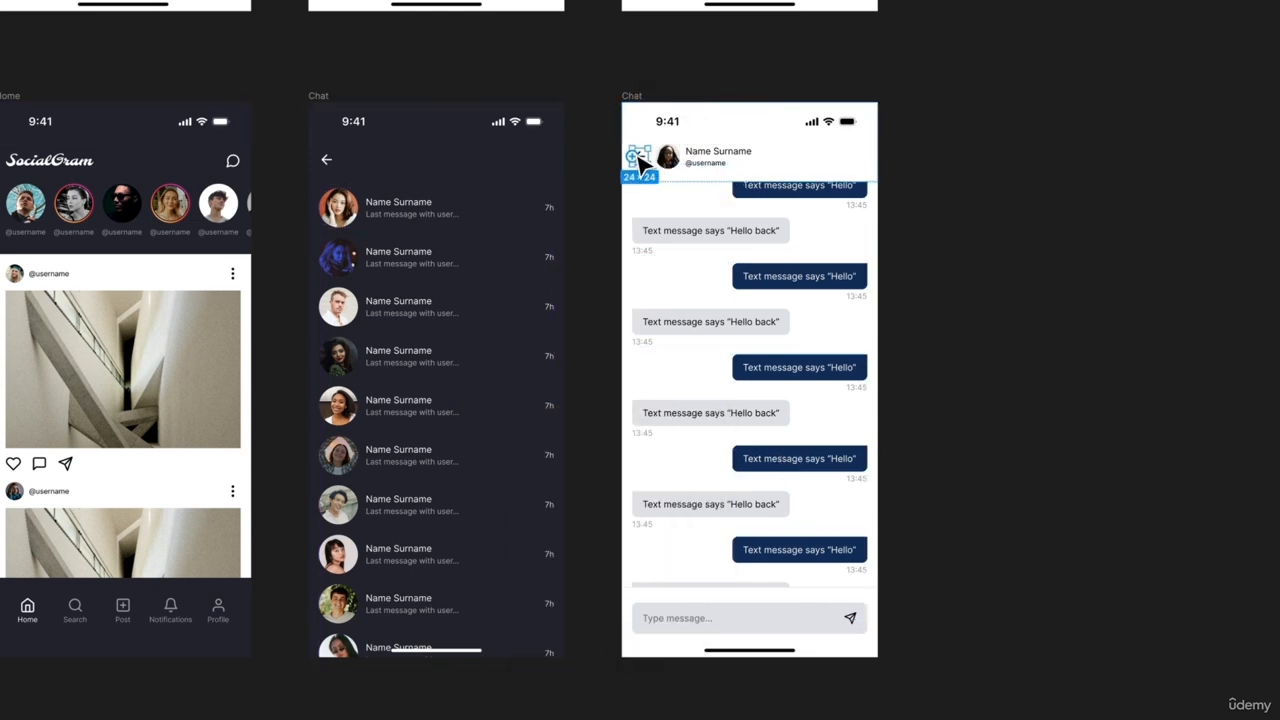
Step: Link the back arrow on the conversation screen to the chat list frame, with the Push transition directed to the right
{"action": "left_click_drag", "start_coordinate": [577, 186], "coordinate": [498, 205]}
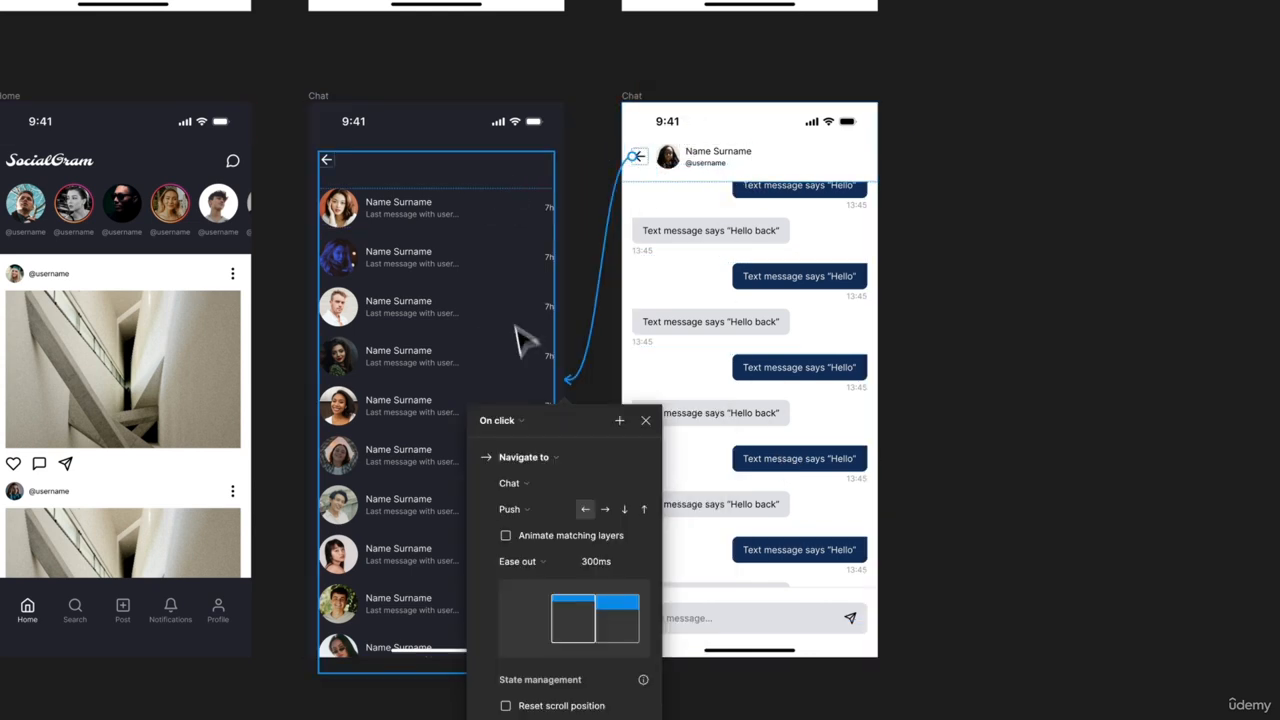
{"action": "left_click", "coordinate": [605, 510]}
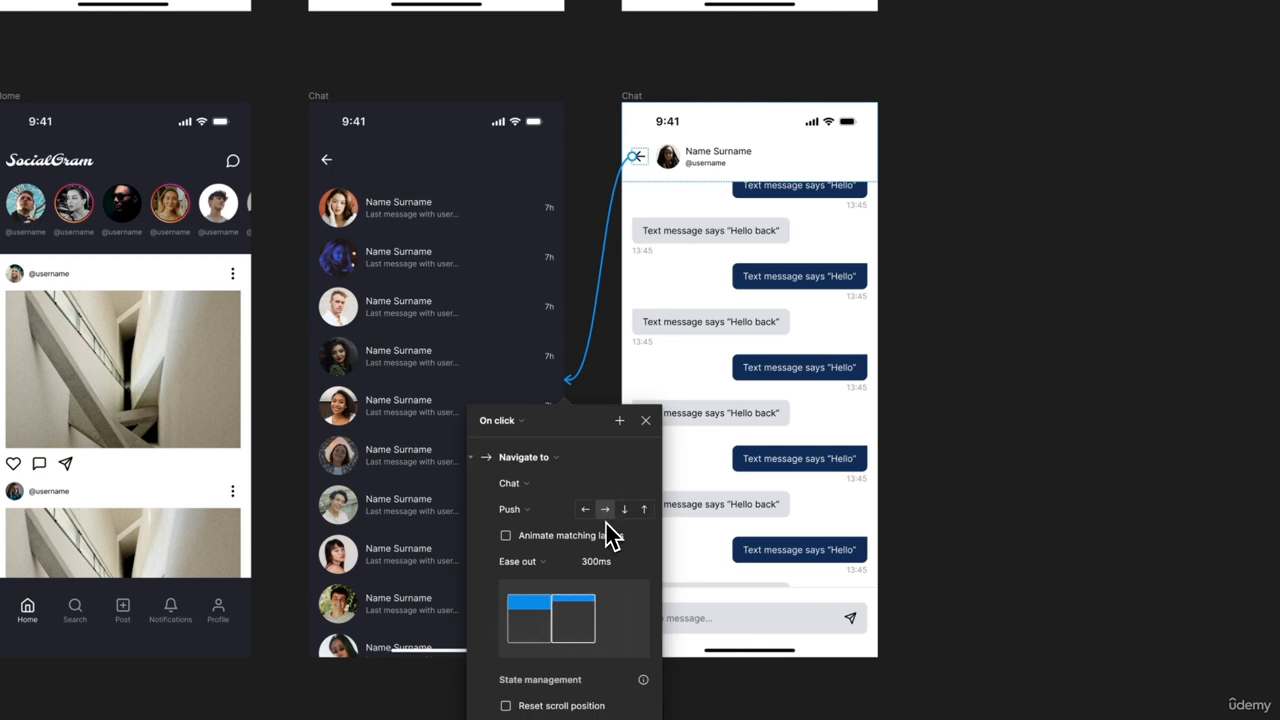
{"action": "key", "text": "Escape"}
{"action": "key", "text": "Escape"}
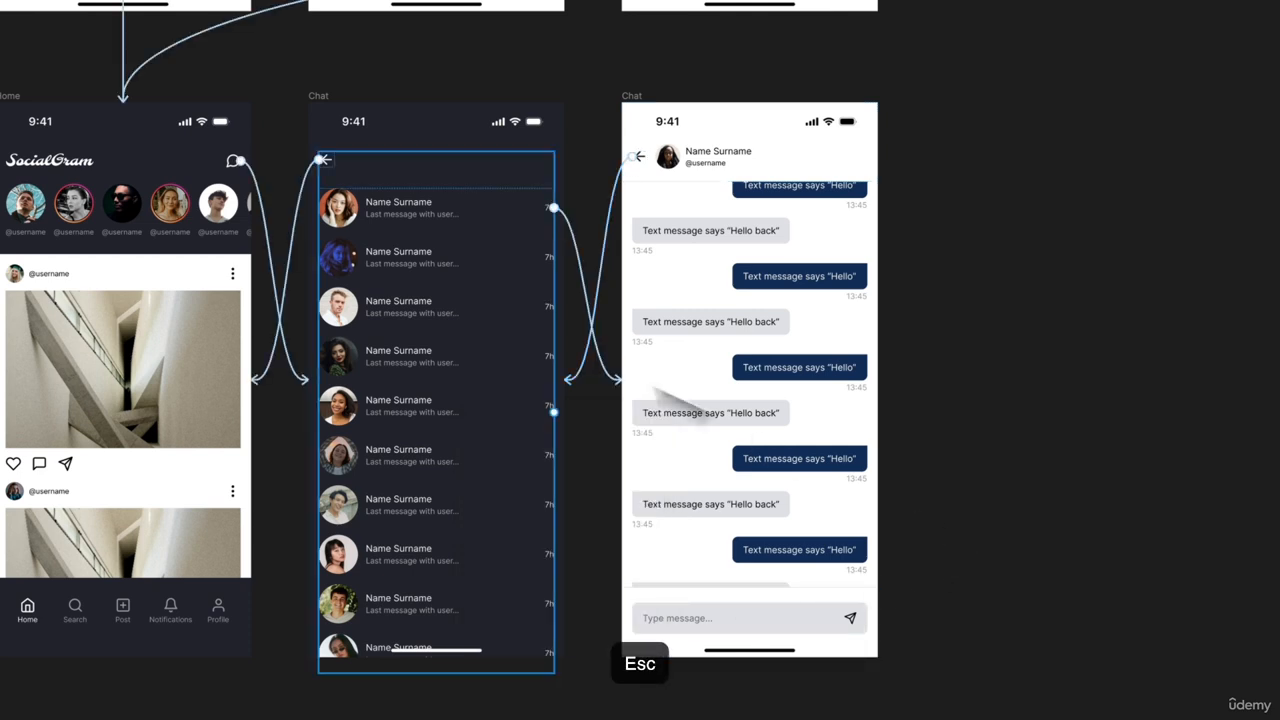
Step: Link the Search item in the Home screen's navigation bar to the empty Search frame with an on-click Navigate to interaction
{"action": "scroll", "coordinate": [600, 370], "scroll_direction": "down", "scroll_amount": 3}
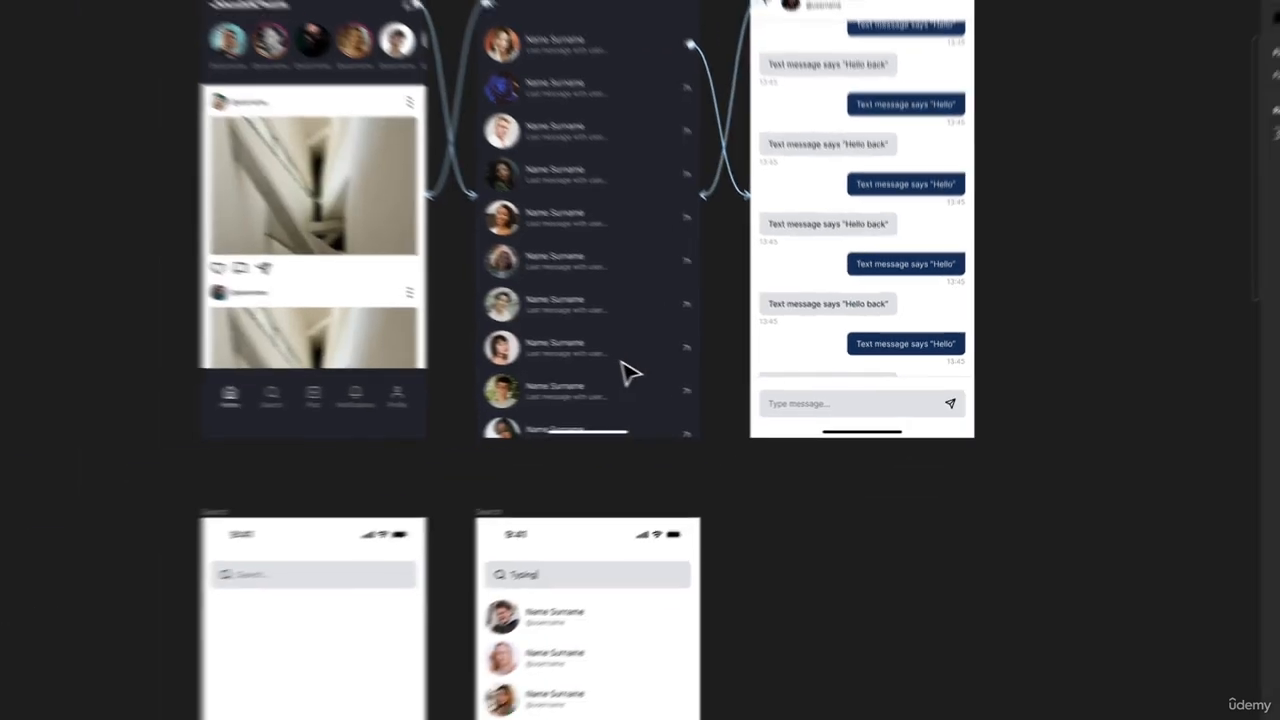
{"action": "scroll", "coordinate": [440, 410], "scroll_direction": "down", "scroll_amount": 5}
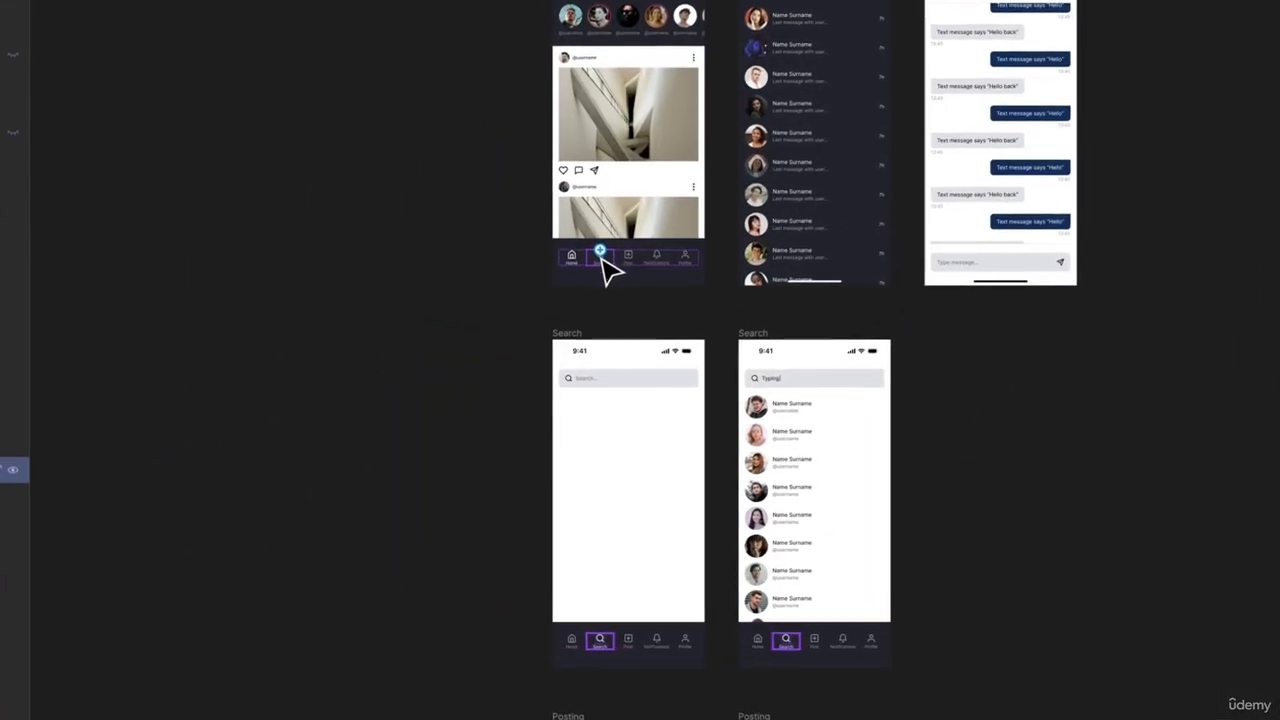
{"action": "left_click_drag", "start_coordinate": [514, 347], "coordinate": [490, 408]}
{"action": "left_click_drag", "start_coordinate": [554, 346], "coordinate": [590, 505]}
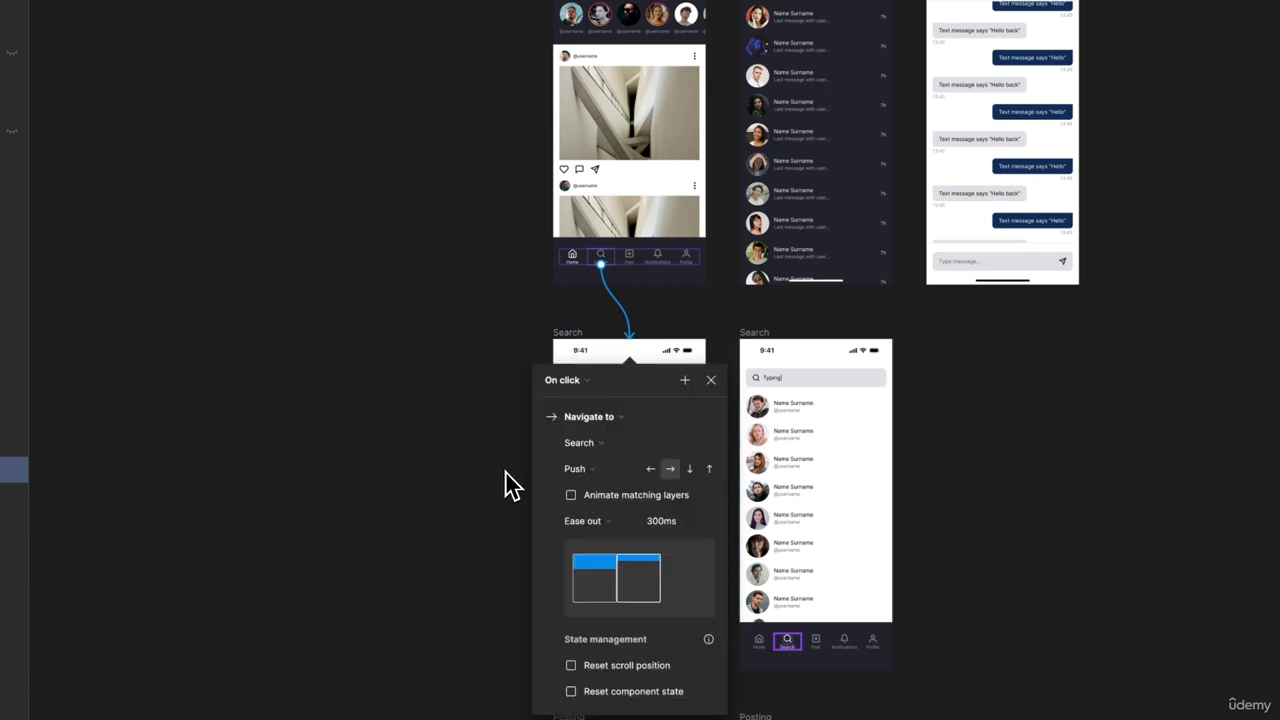
Step: Change the transition of the Search item's interaction to Dissolve
{"action": "left_click", "coordinate": [597, 443]}
{"action": "key", "text": "Escape"}
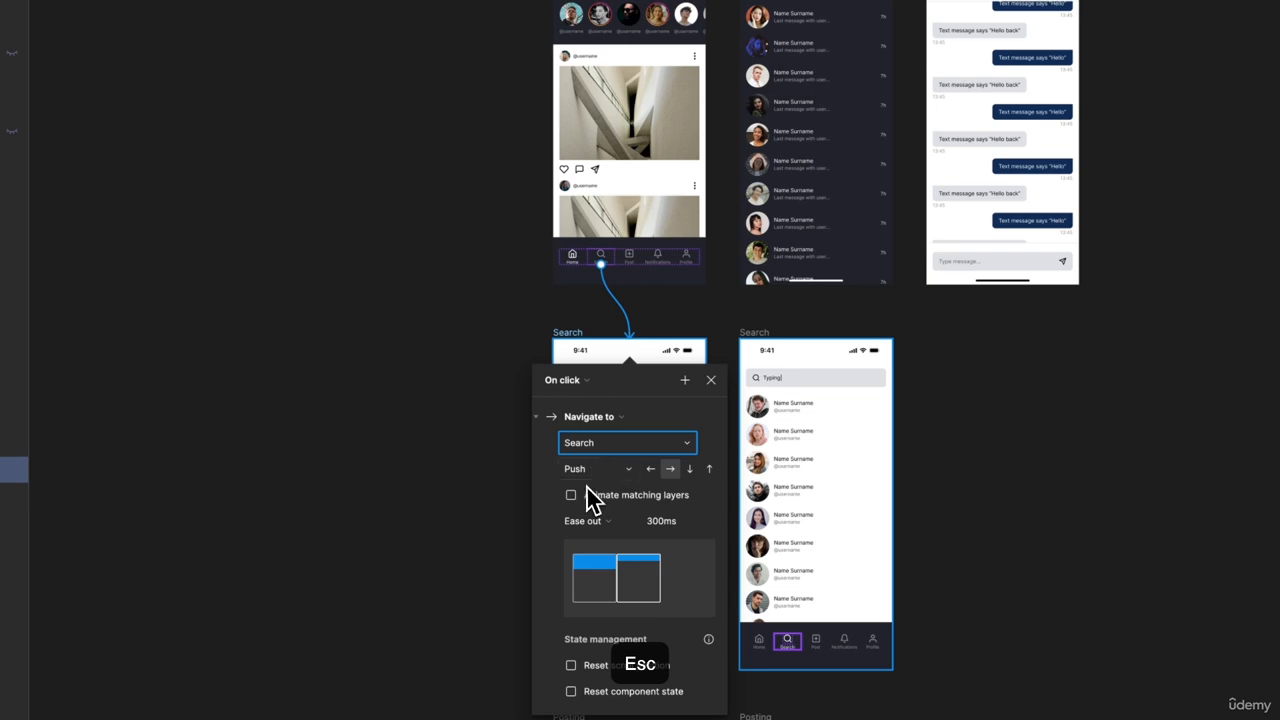
{"action": "left_click", "coordinate": [590, 470]}
{"action": "left_click", "coordinate": [610, 381]}
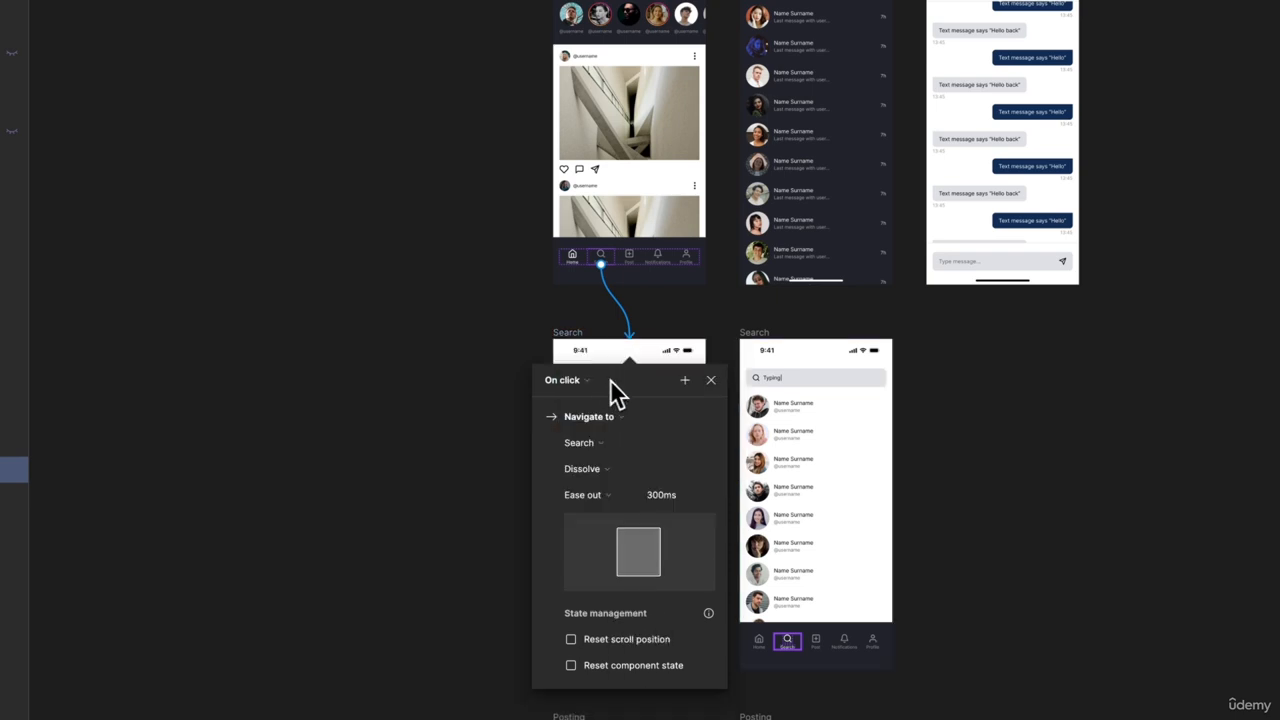
{"action": "key", "text": "Escape"}
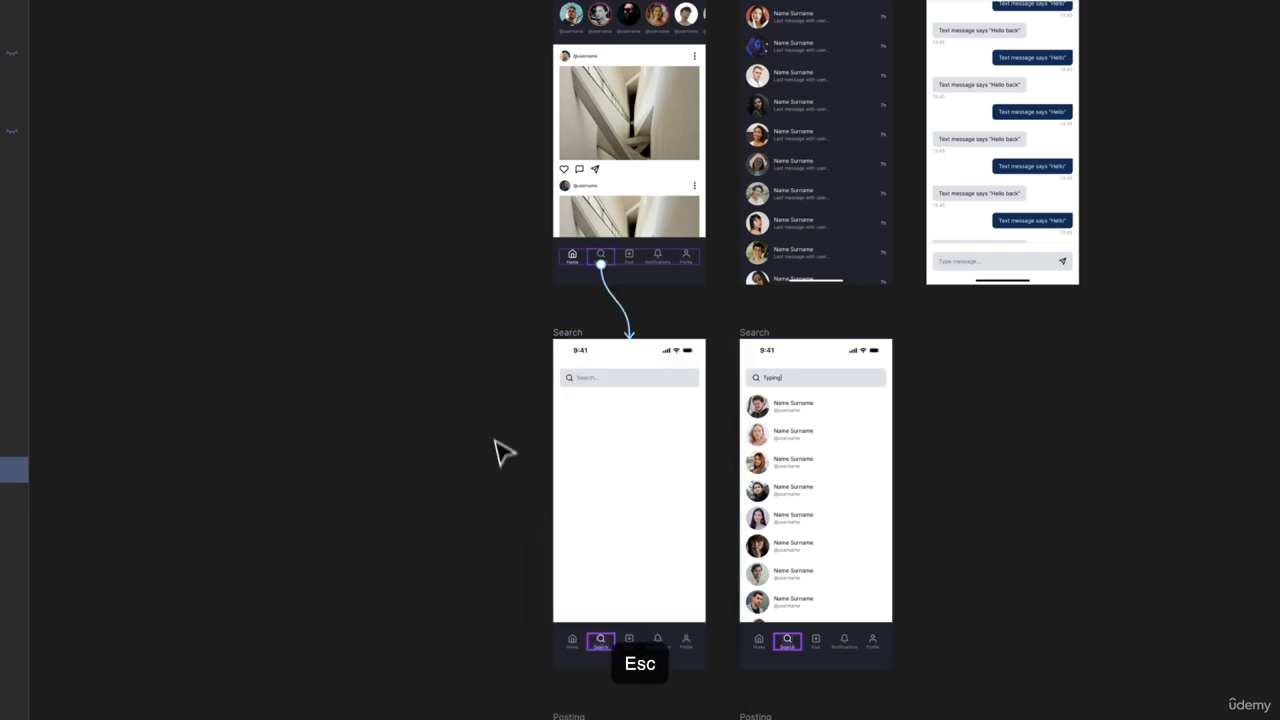
Step: Link the Home item in the first Search screen's navigation bar to the Home frame with a Dissolve transition
{"action": "scroll", "coordinate": [594, 466], "scroll_direction": "up", "scroll_amount": 3}
{"action": "scroll", "coordinate": [617, 660], "scroll_direction": "down", "scroll_amount": 3}
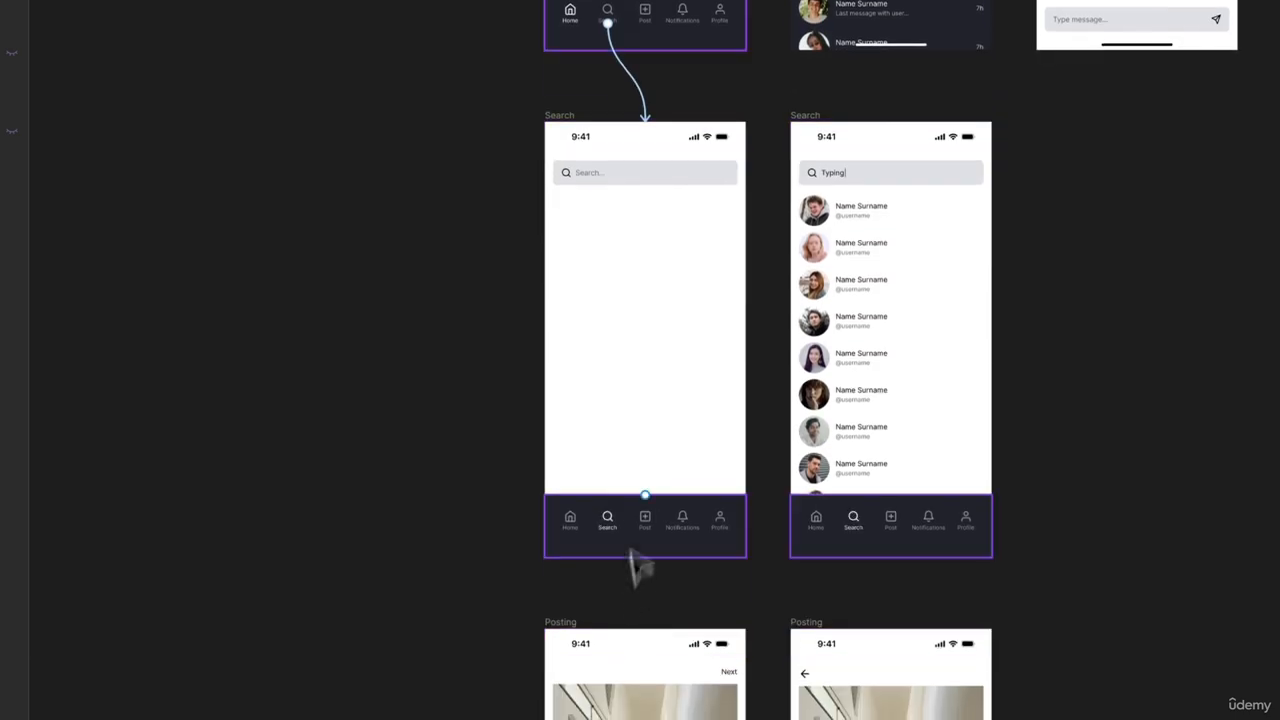
{"action": "left_click", "coordinate": [577, 536]}
{"action": "double_click", "coordinate": [590, 535]}
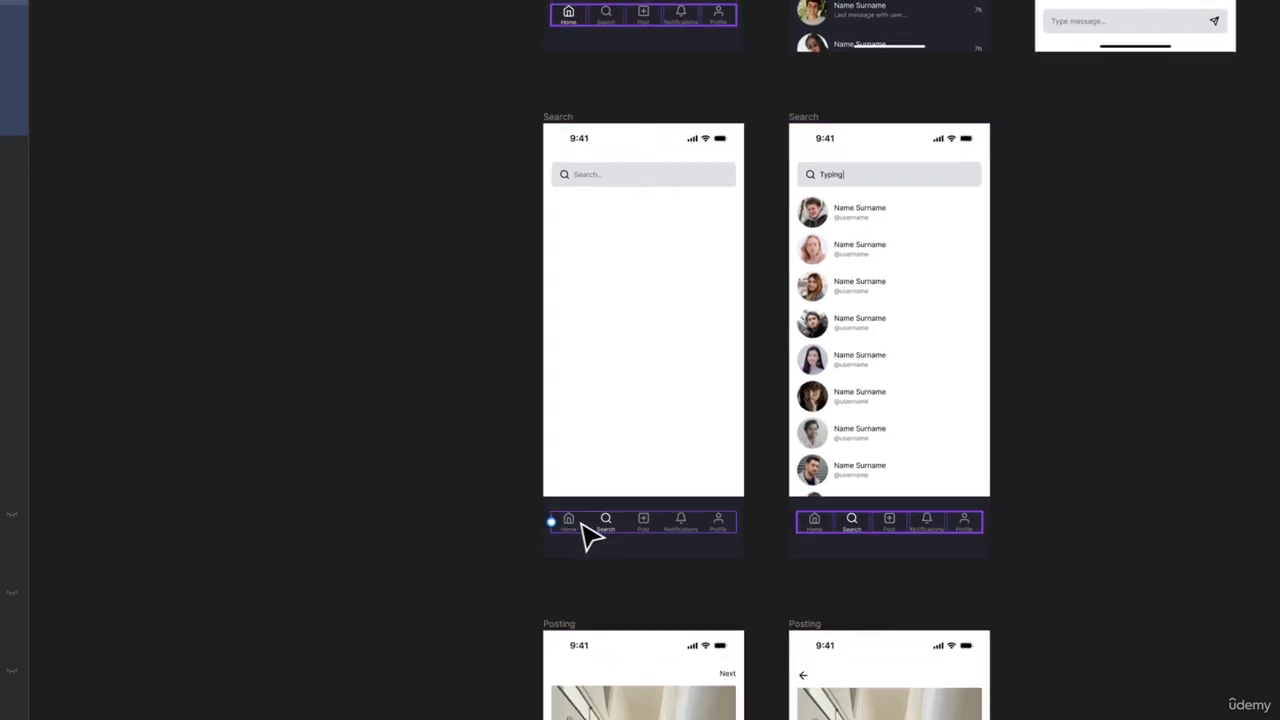
{"action": "left_click", "coordinate": [568, 530]}
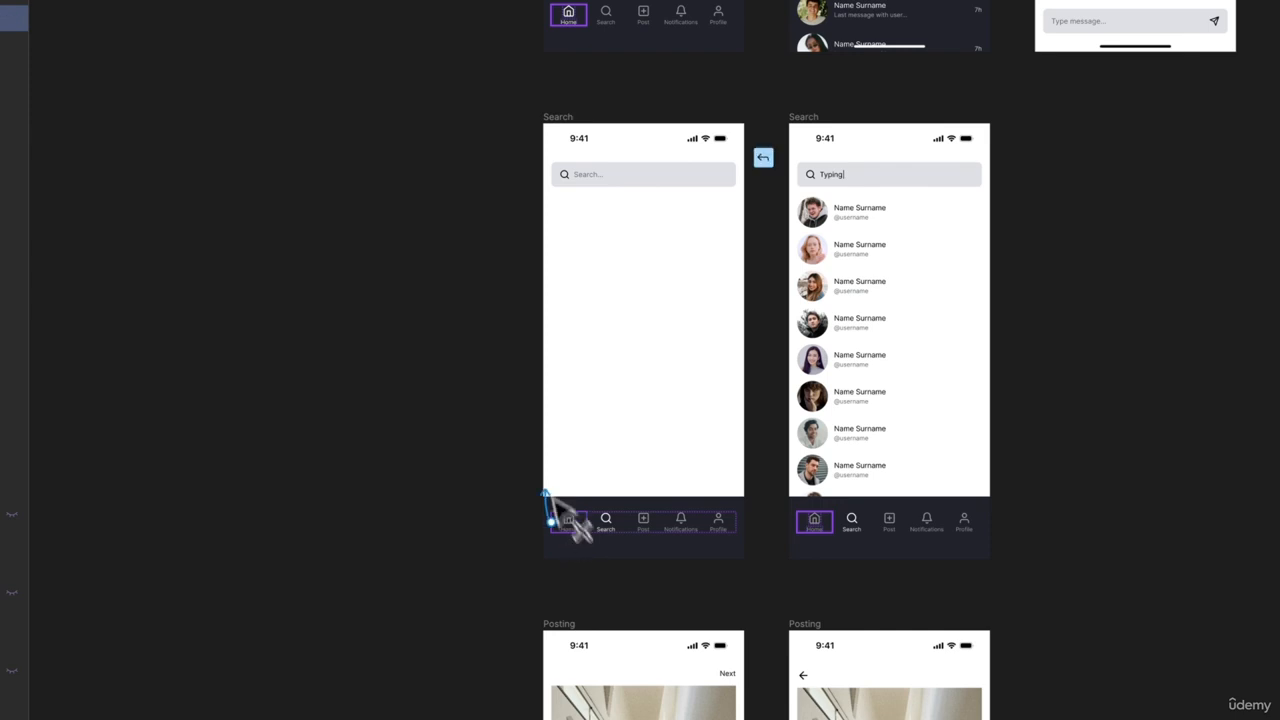
{"action": "left_click_drag", "start_coordinate": [545, 491], "coordinate": [560, 140]}
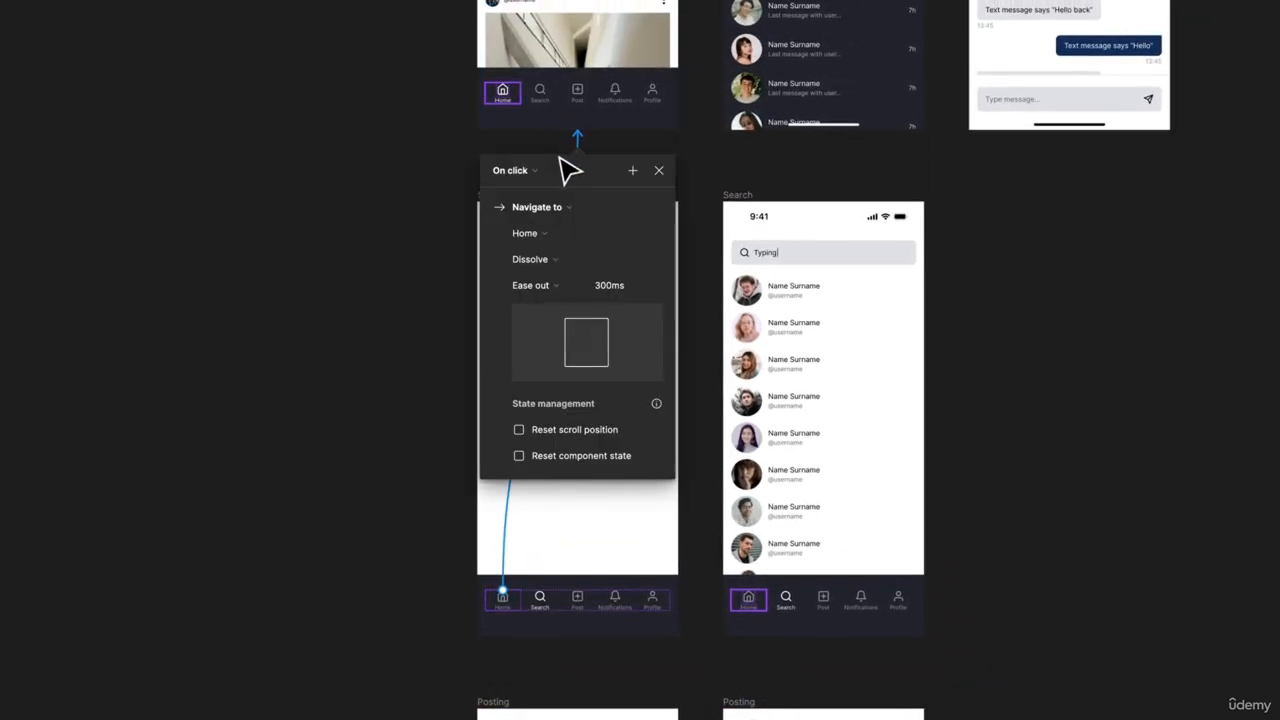
{"action": "key", "text": "Escape"}
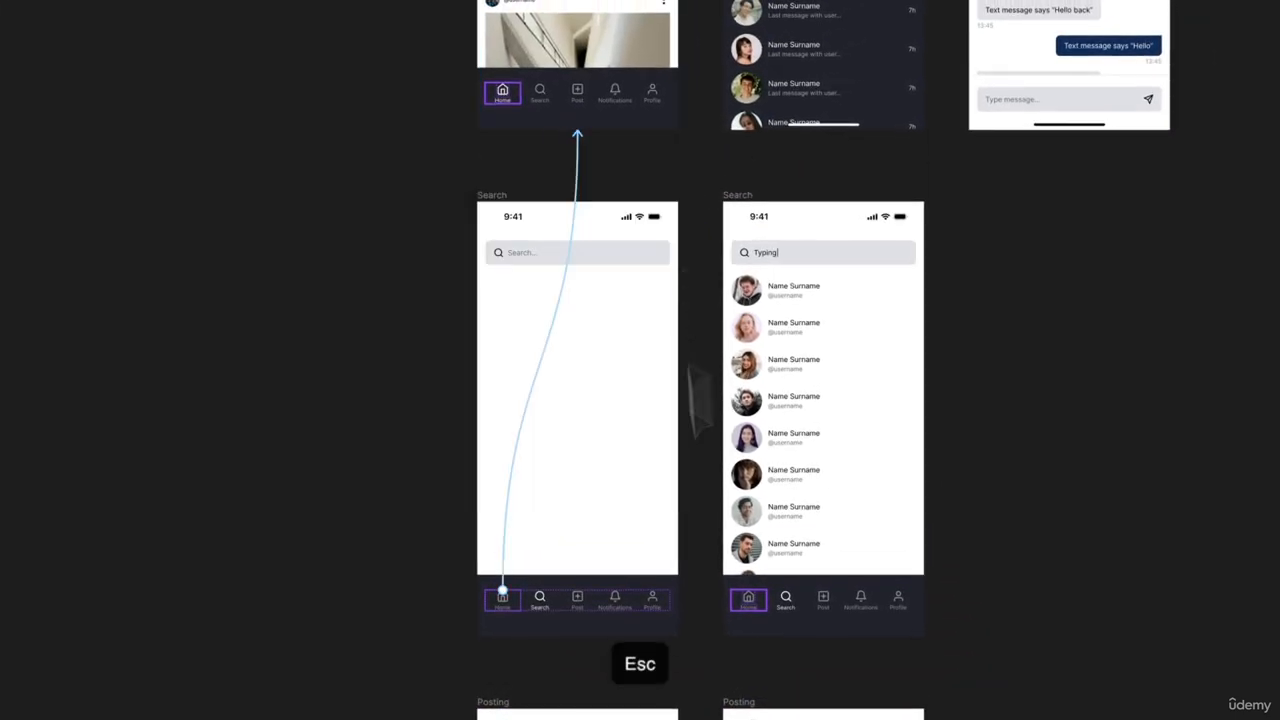
Step: Compare the Home items in the navigation bars of both Search screens for existing prototype connections
{"action": "double_click", "coordinate": [753, 606]}
{"action": "double_click", "coordinate": [752, 604]}
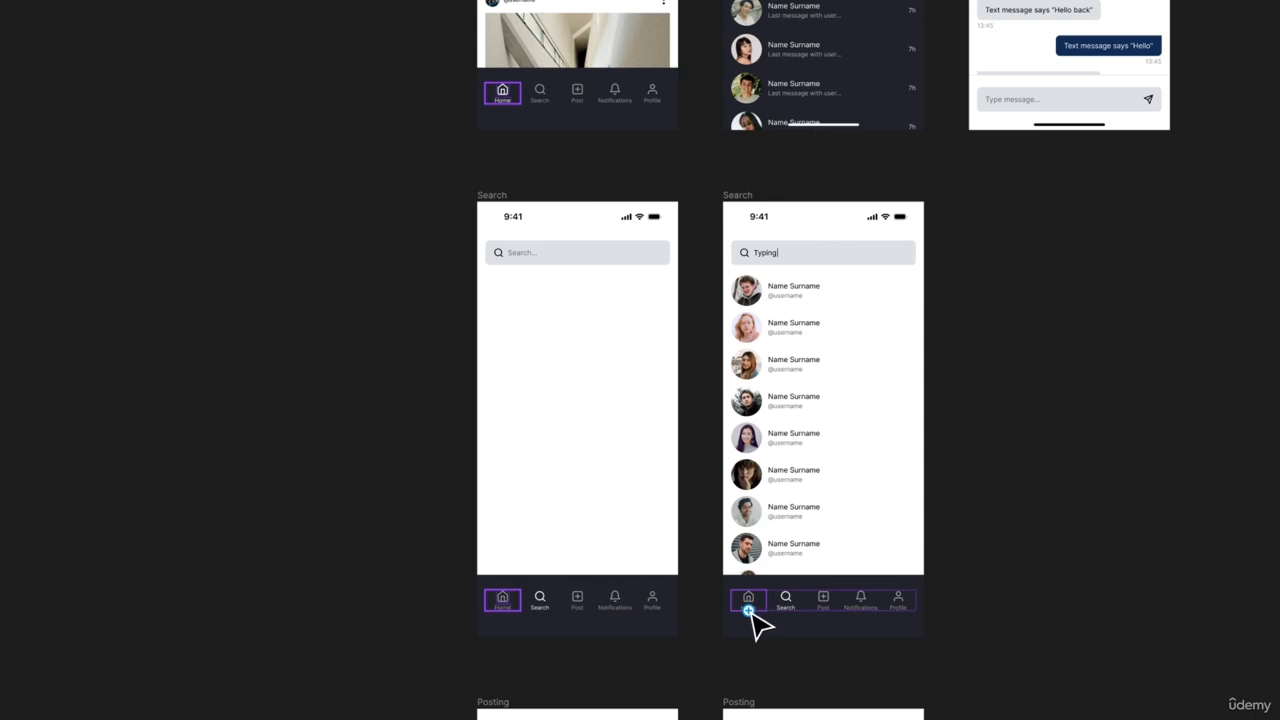
{"action": "key", "text": "Escape"}
{"action": "double_click", "coordinate": [750, 610]}
{"action": "left_click", "coordinate": [515, 612]}
{"action": "double_click", "coordinate": [515, 612]}
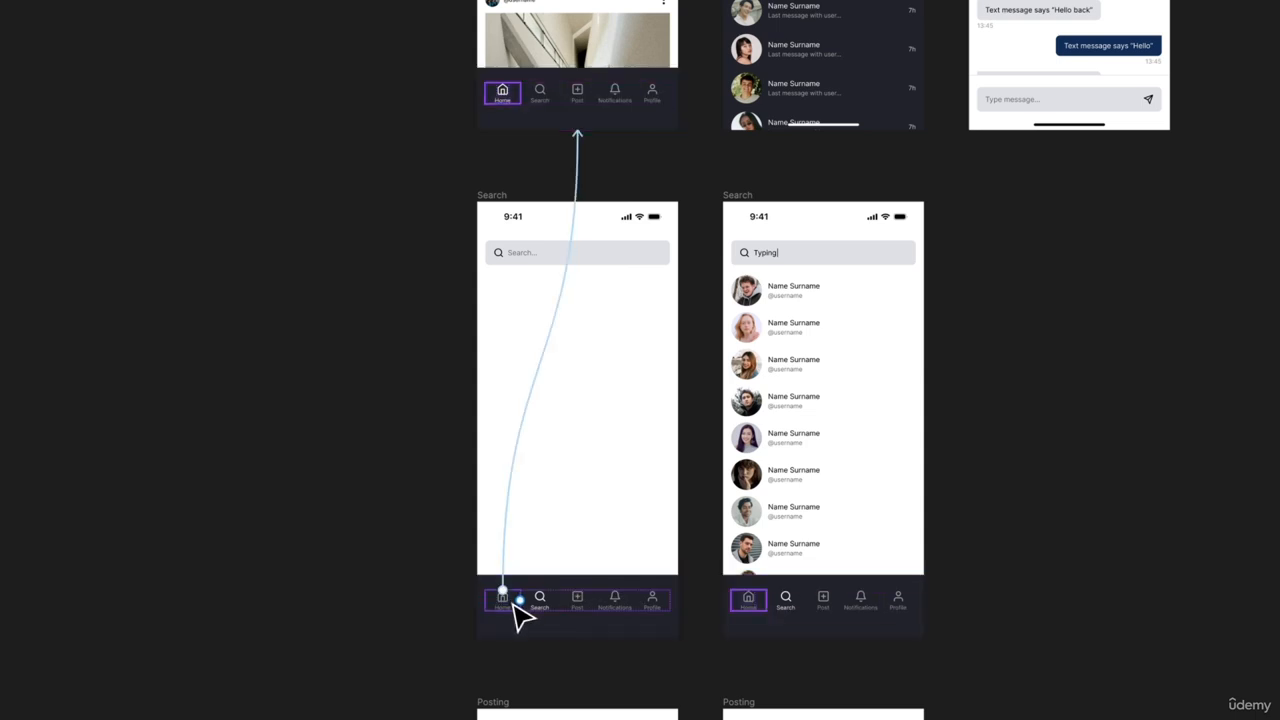
{"action": "left_click", "coordinate": [757, 615]}
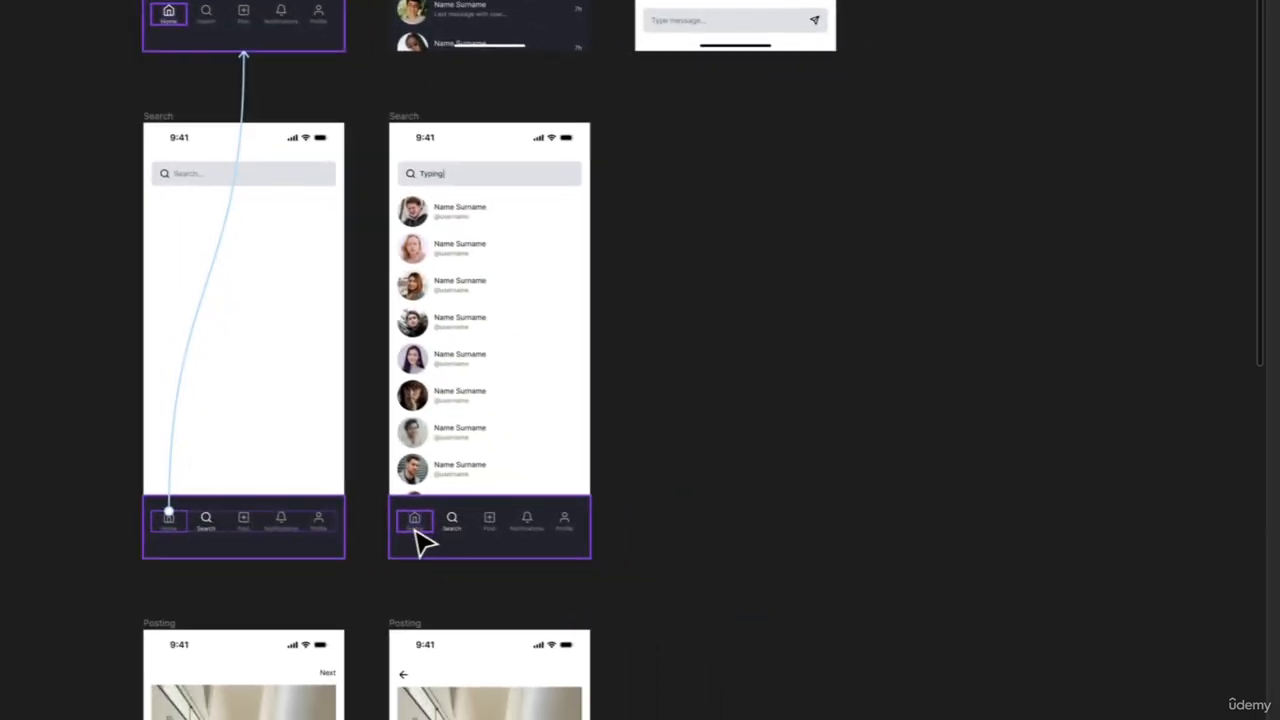
{"action": "double_click", "coordinate": [403, 520]}
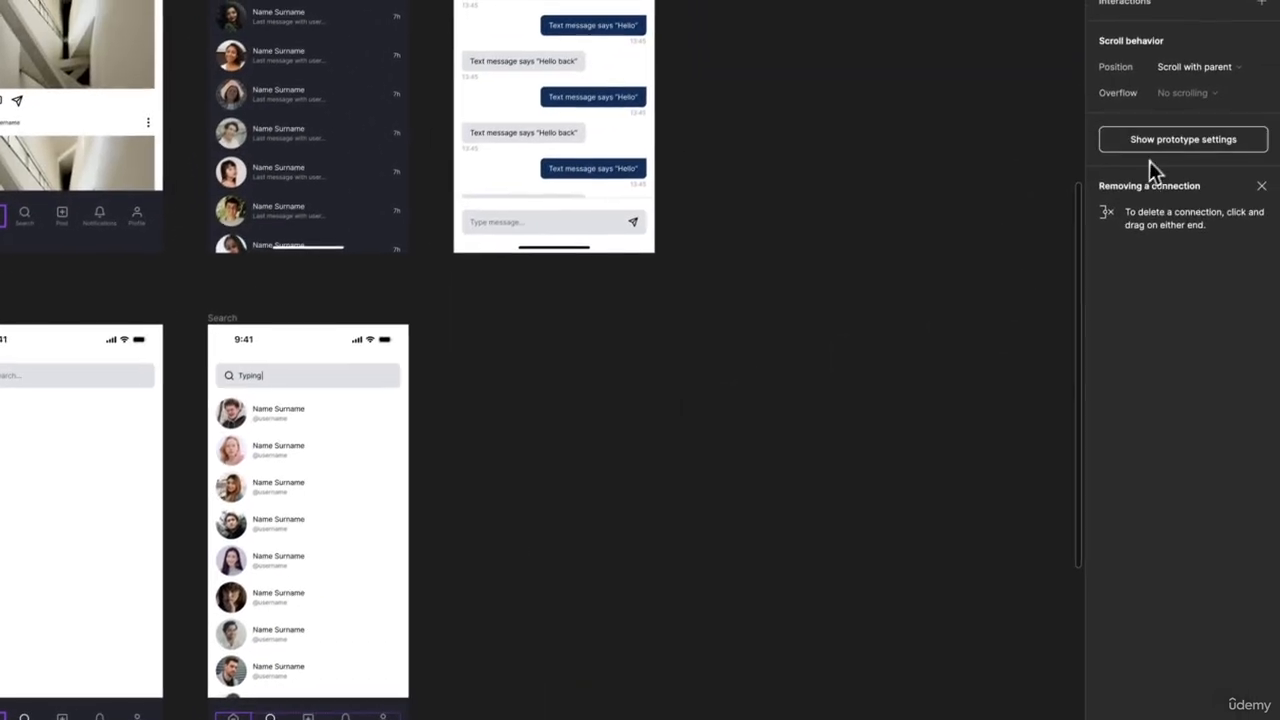
Step: Link the Home item in the second Search screen's navigation bar to the Home frame with an on-click Dissolve transition
{"action": "left_click", "coordinate": [1150, 141]}
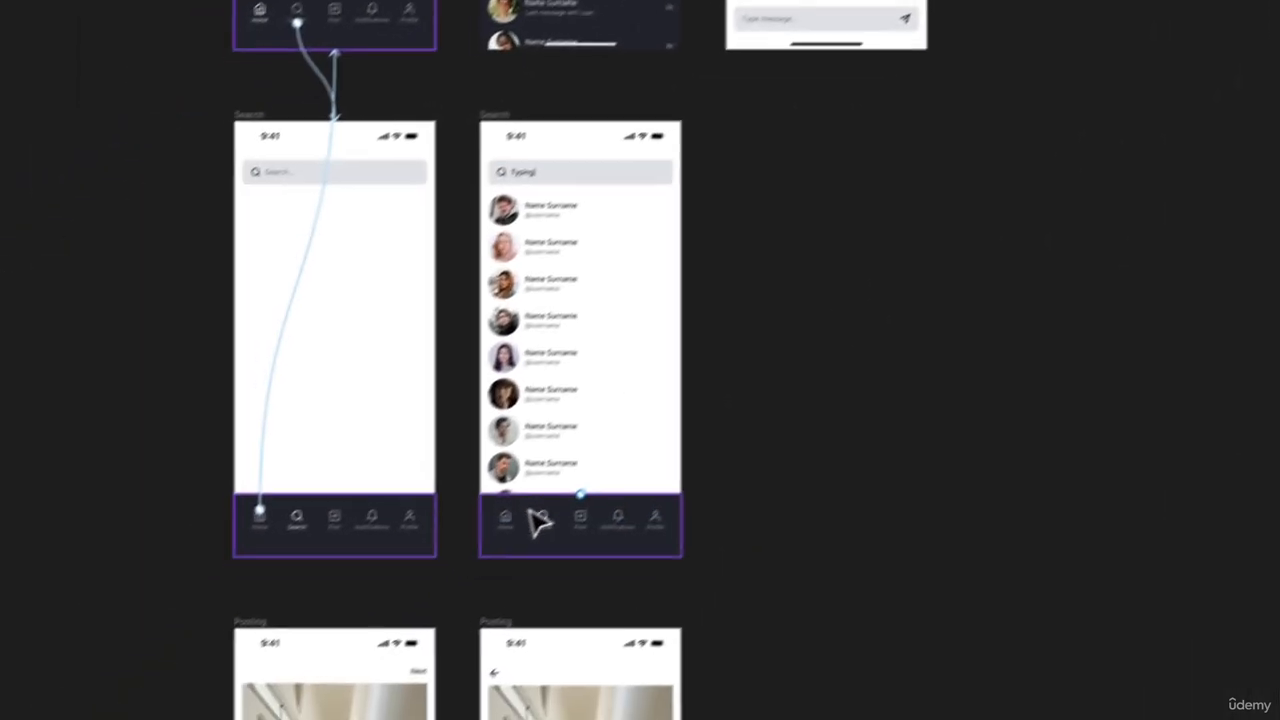
{"action": "key", "text": "Escape"}
{"action": "left_click", "coordinate": [548, 490]}
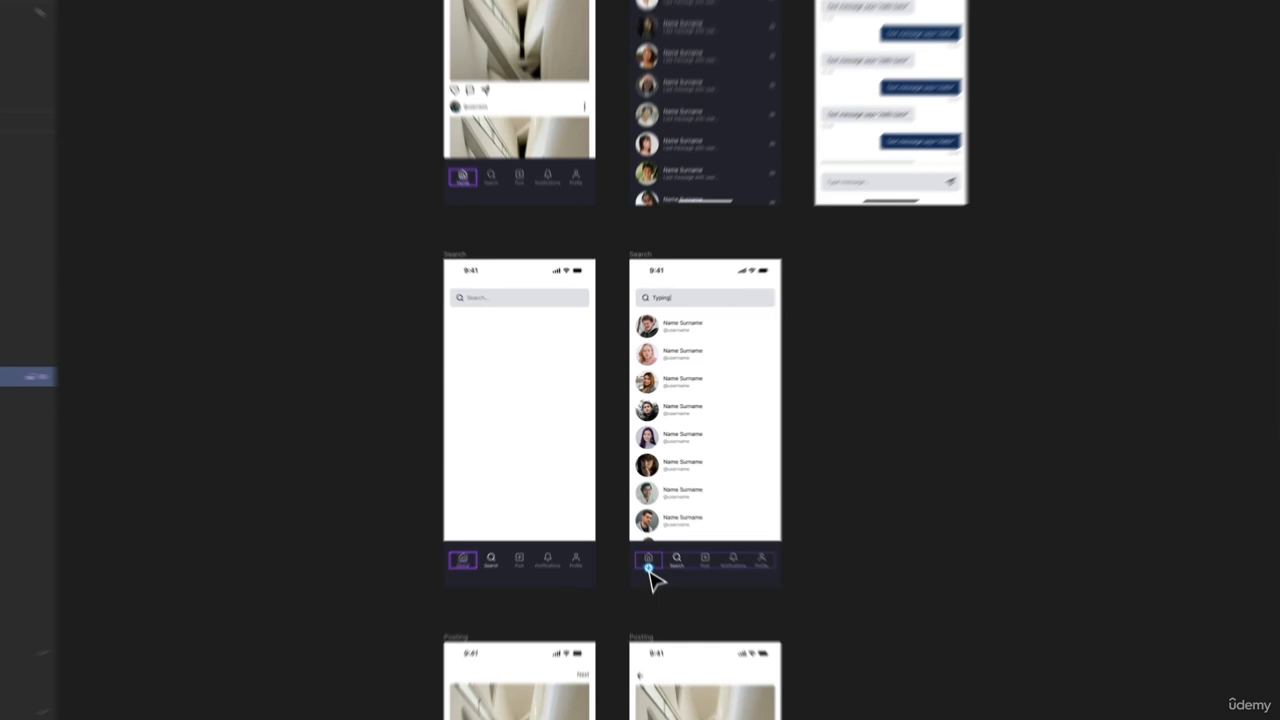
{"action": "left_click_drag", "start_coordinate": [638, 541], "coordinate": [587, 233]}
{"action": "left_click_drag", "start_coordinate": [585, 150], "coordinate": [586, 148]}
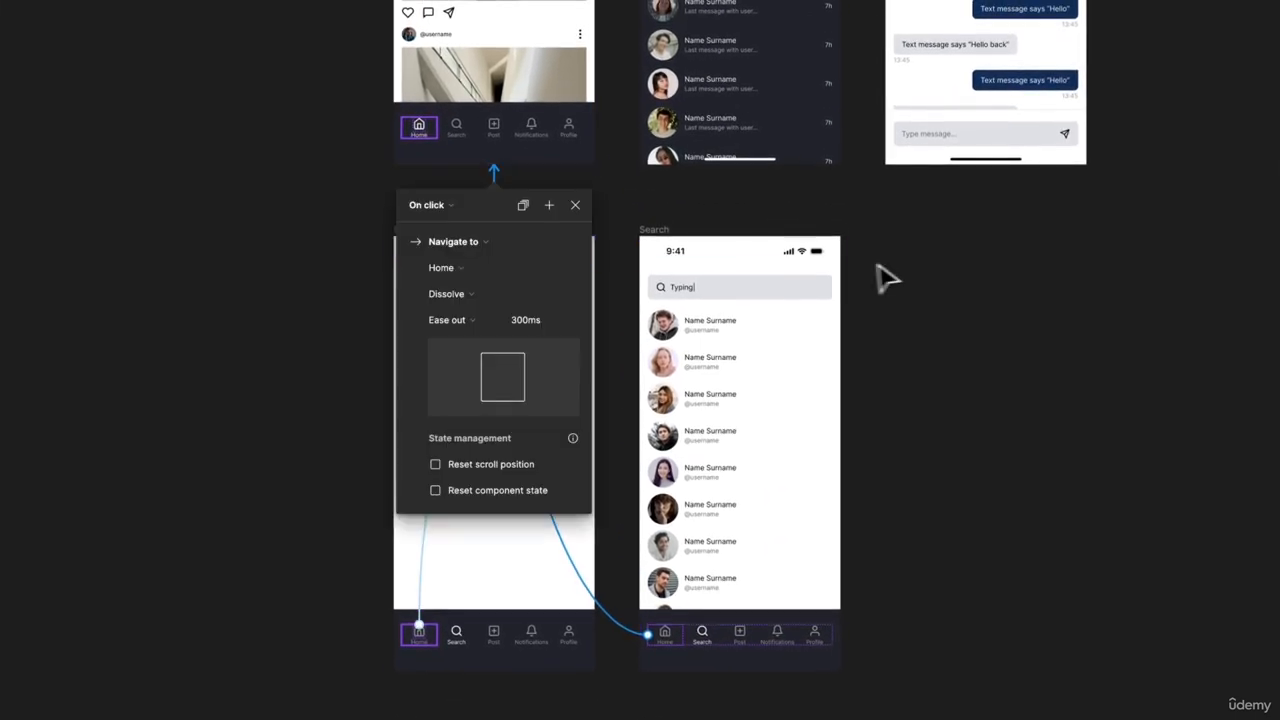
{"action": "key", "text": "Escape"}
Step: Link the Post item in the first Search screen's navigation bar to the first Posting frame with an on-click Dissolve transition
{"action": "scroll", "coordinate": [677, 206], "scroll_direction": "down", "scroll_amount": 5}
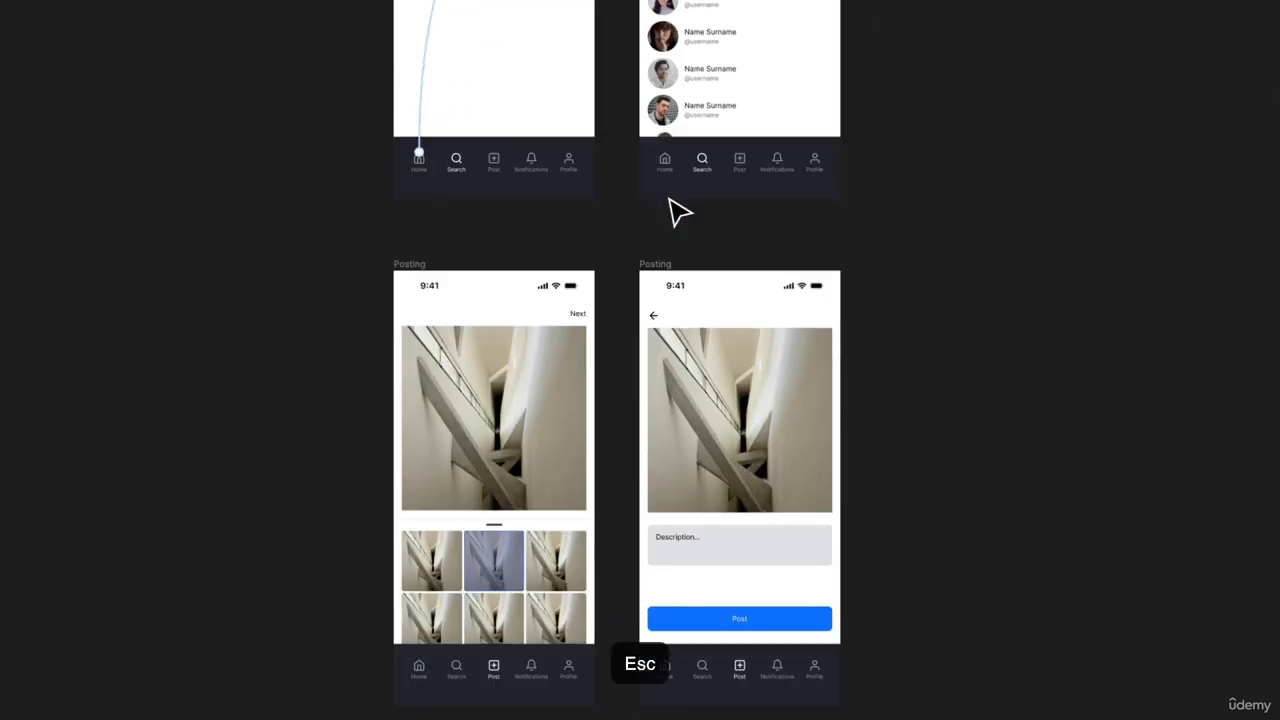
{"action": "left_click", "coordinate": [449, 160]}
{"action": "double_click", "coordinate": [497, 175]}
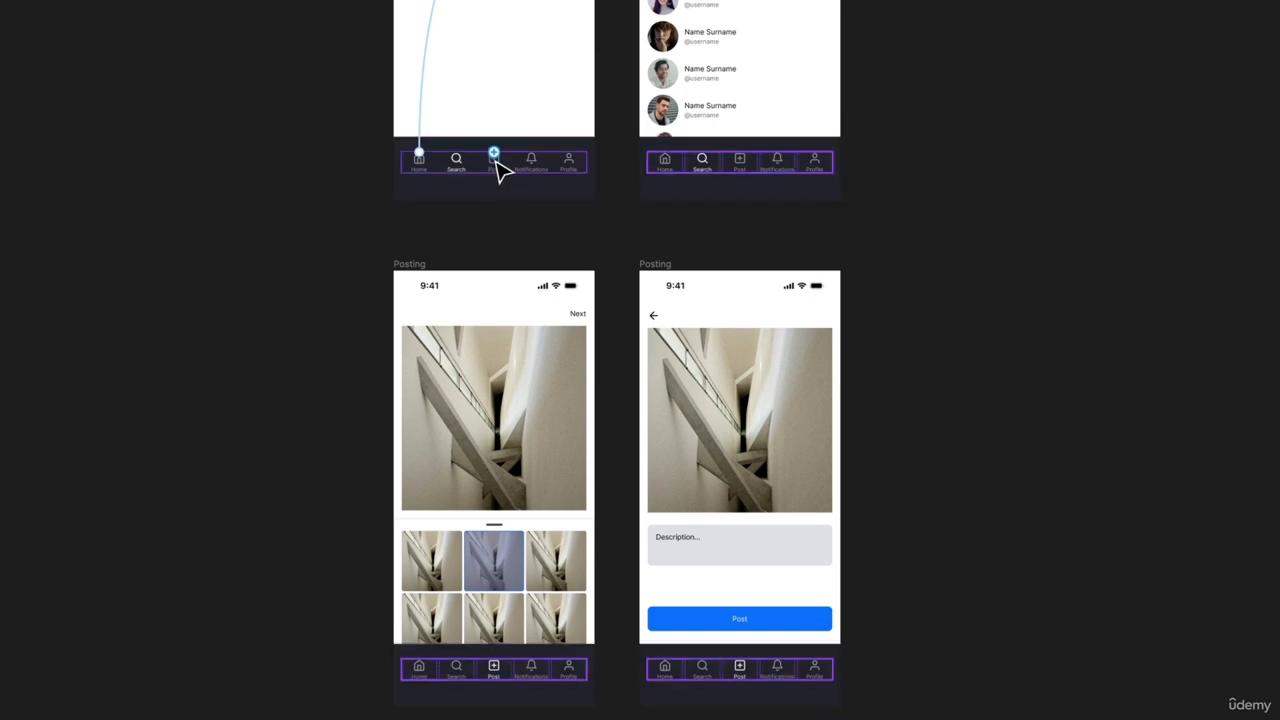
{"action": "scroll", "coordinate": [505, 185], "scroll_direction": "up", "scroll_amount": 5}
{"action": "scroll", "coordinate": [500, 545], "scroll_direction": "up", "scroll_amount": 5}
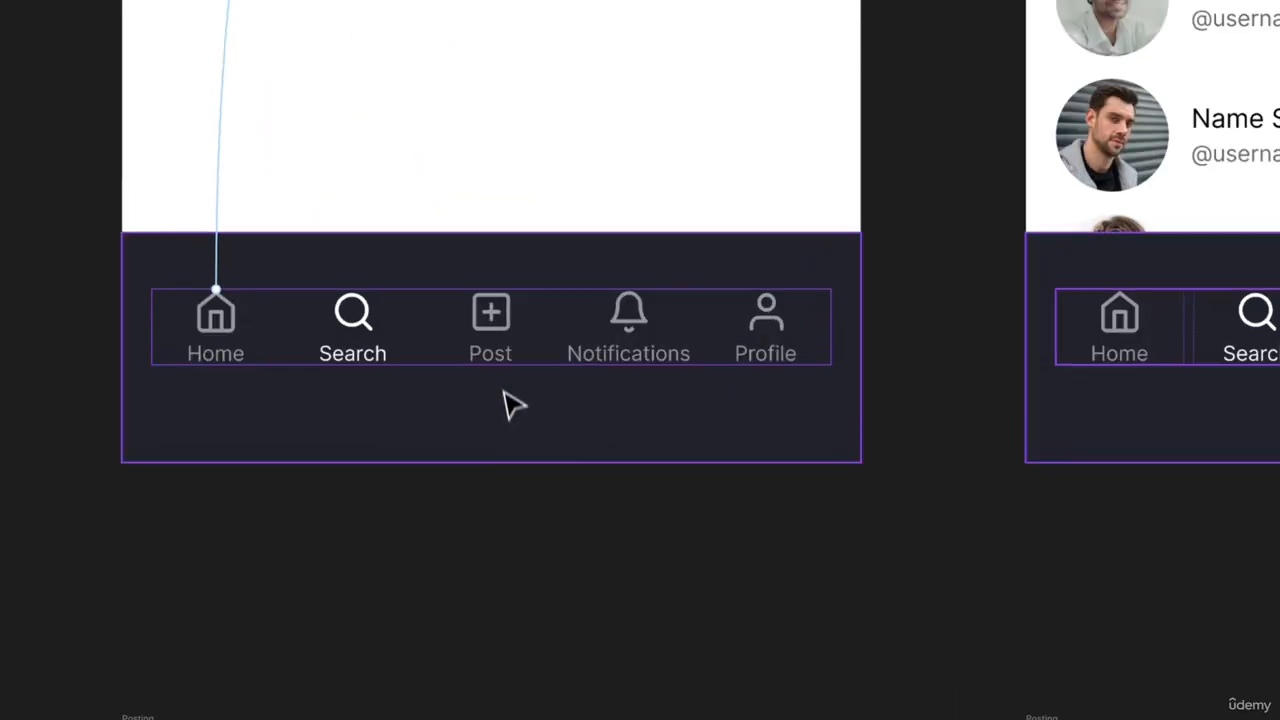
{"action": "scroll", "coordinate": [497, 360], "scroll_direction": "down", "scroll_amount": 5}
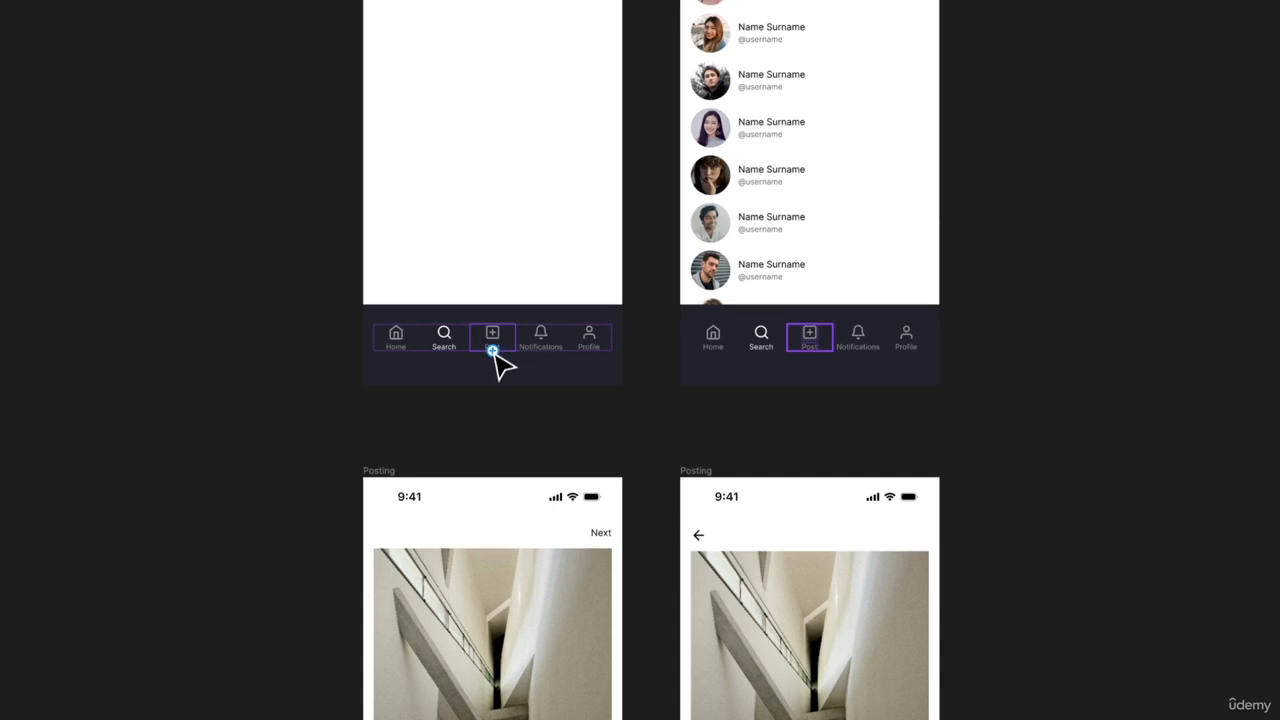
{"action": "left_click_drag", "start_coordinate": [480, 488], "coordinate": [478, 518]}
{"action": "scroll", "coordinate": [486, 520], "scroll_direction": "down", "scroll_amount": 5}
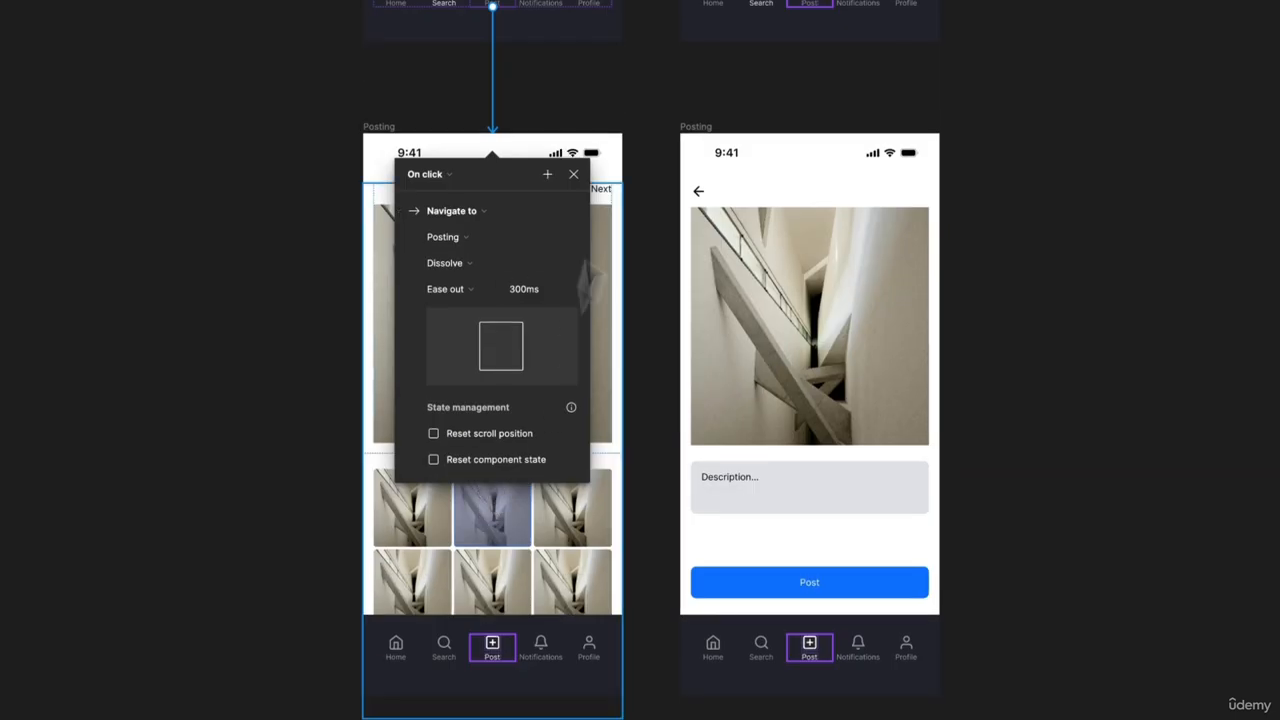
Step: Link the Post item in the second Search screen's navigation bar to the first Posting frame
{"action": "scroll", "coordinate": [710, 105], "scroll_direction": "up", "scroll_amount": 5}
{"action": "left_click", "coordinate": [768, 133]}
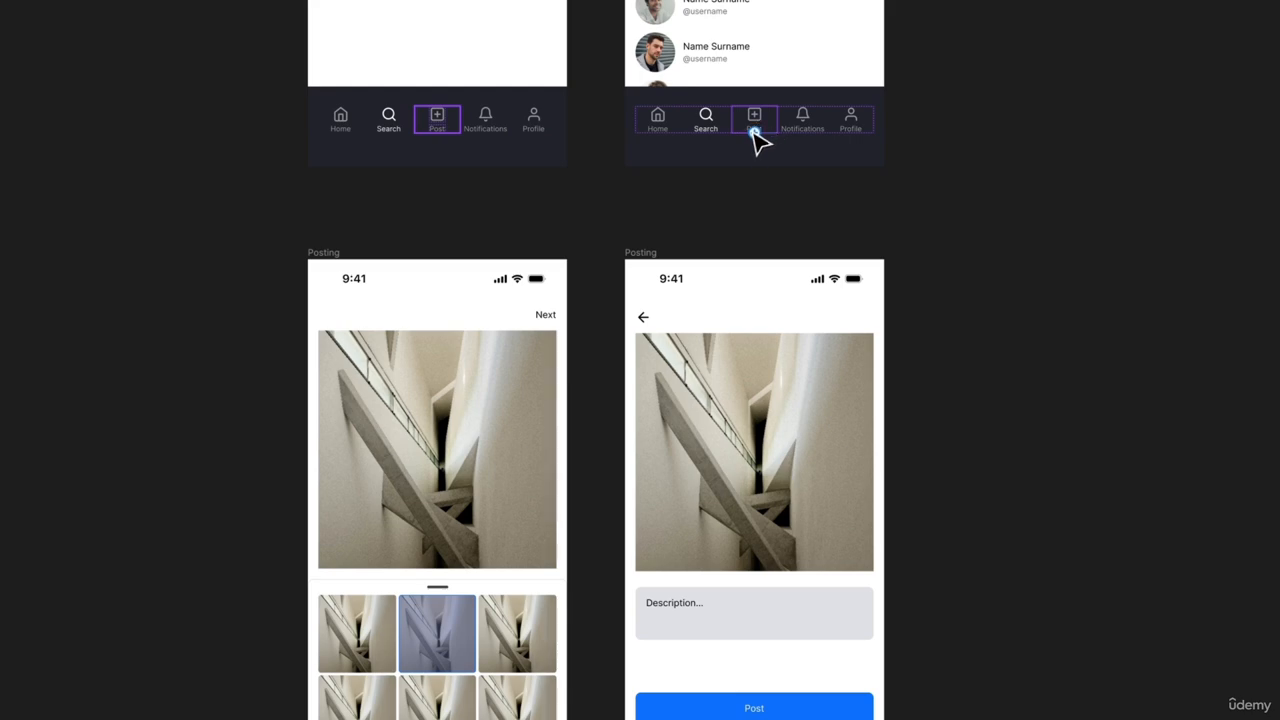
{"action": "left_click_drag", "start_coordinate": [756, 135], "coordinate": [540, 282]}
{"action": "key", "text": "Escape"}
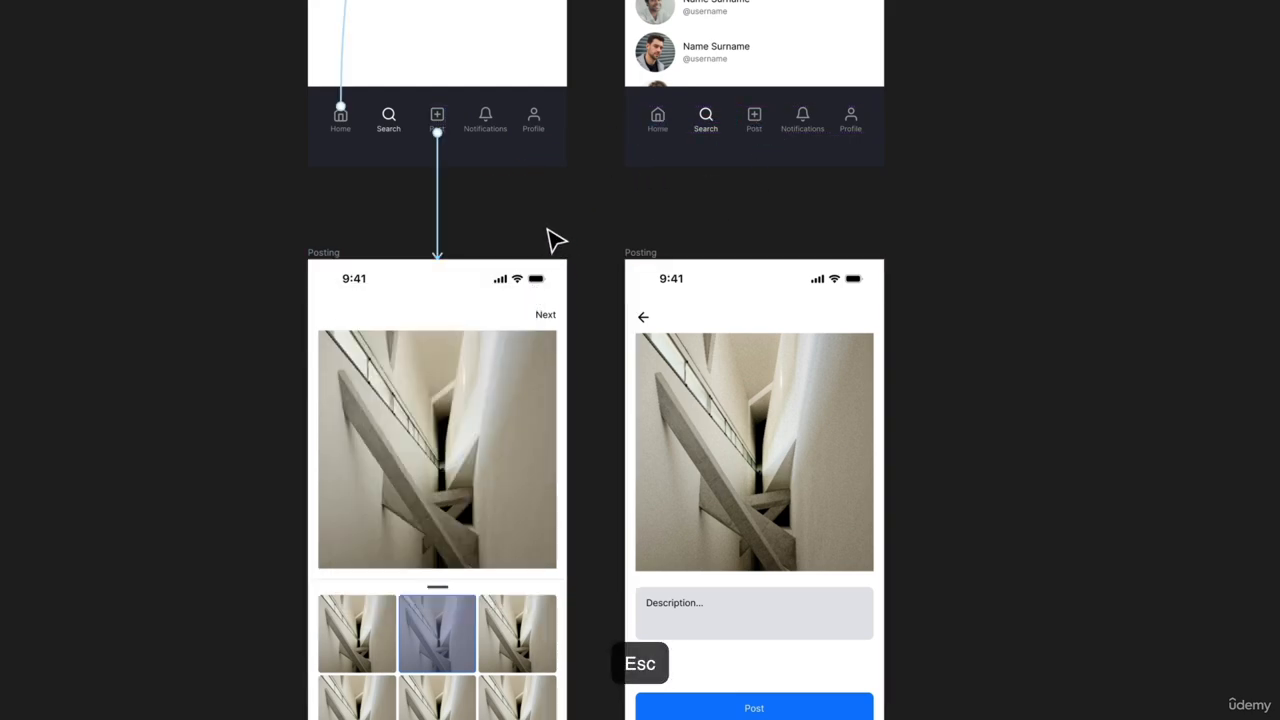
Step: Link the Next text in the first Posting screen to the second Posting frame
{"action": "left_click", "coordinate": [548, 320]}
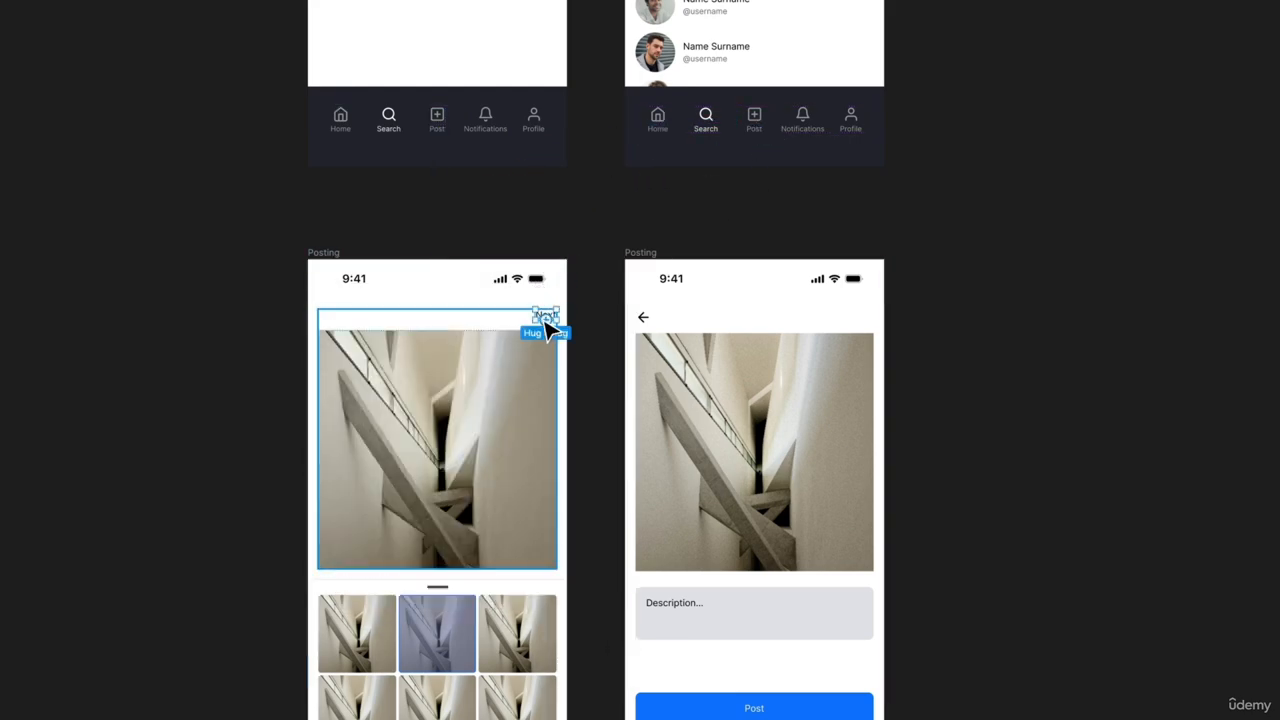
{"action": "left_click_drag", "start_coordinate": [602, 355], "coordinate": [663, 471]}
{"action": "key", "text": "Escape"}
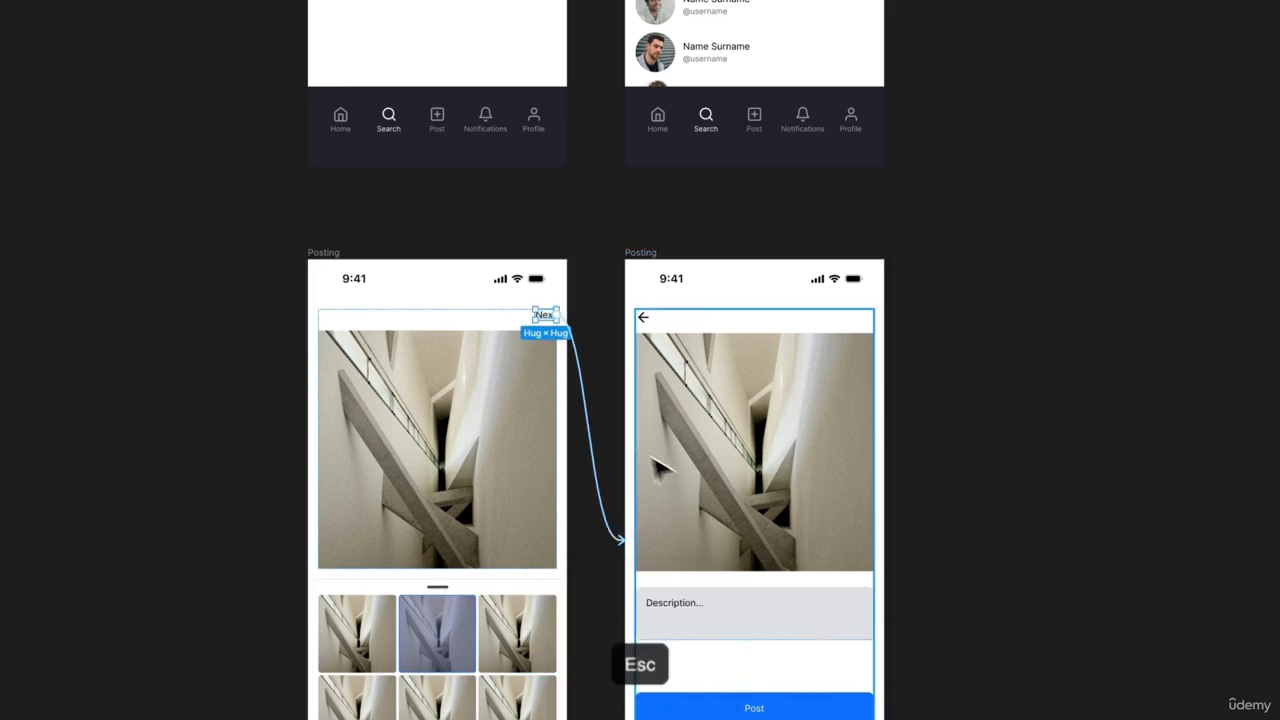
Step: Link the back arrow in the second Posting screen to the first Posting frame with an on-click Dissolve transition
{"action": "left_click", "coordinate": [648, 328]}
{"action": "double_click", "coordinate": [648, 328]}
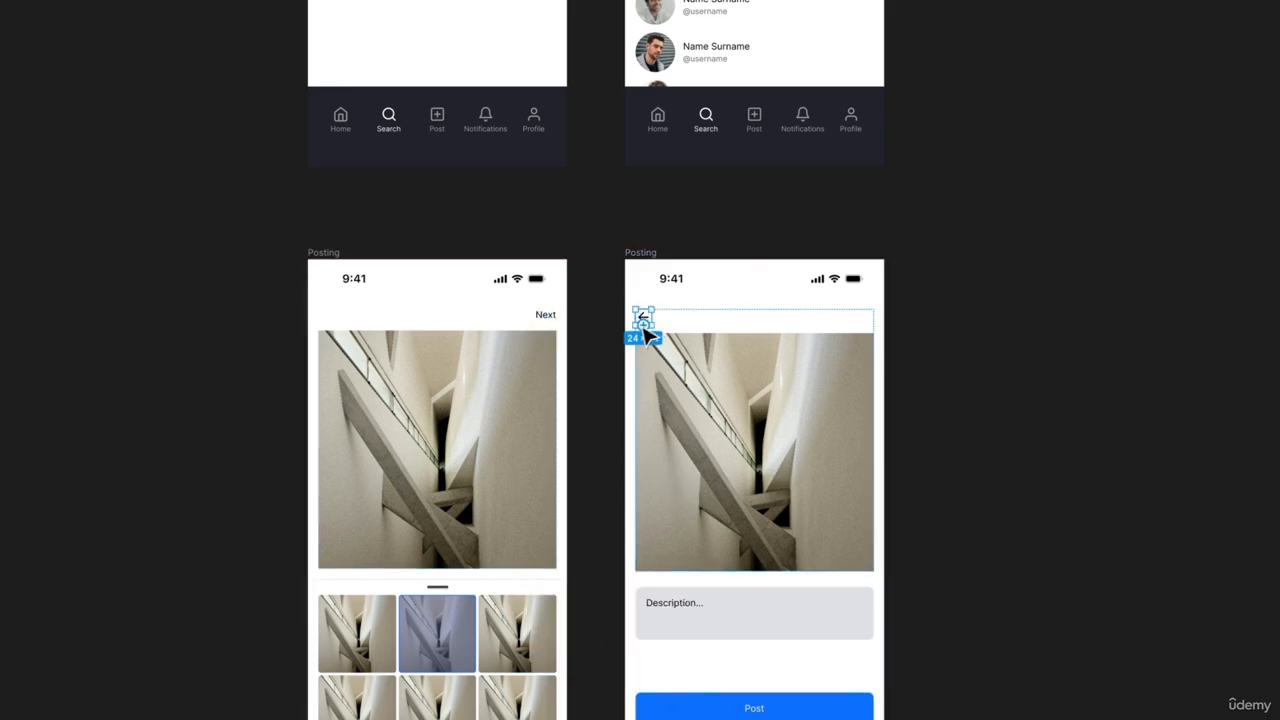
{"action": "left_click_drag", "start_coordinate": [648, 330], "coordinate": [572, 393]}
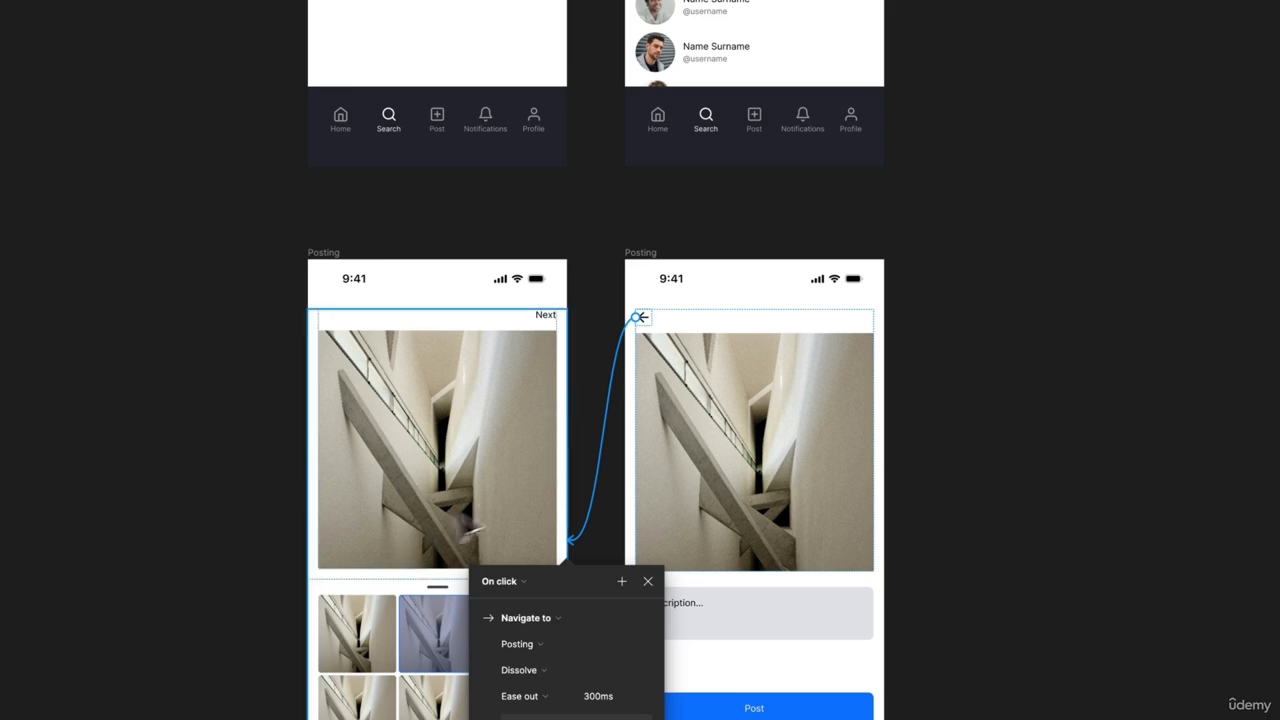
{"action": "scroll", "coordinate": [363, 431], "scroll_direction": "down", "scroll_amount": 5}
{"action": "scroll", "coordinate": [363, 431], "scroll_direction": "left", "scroll_amount": 3}
{"action": "key", "text": "Escape"}
Step: Link the blue Post button in the second Posting screen to the Home frame
{"action": "scroll", "coordinate": [450, 310], "scroll_direction": "down", "scroll_amount": 3}
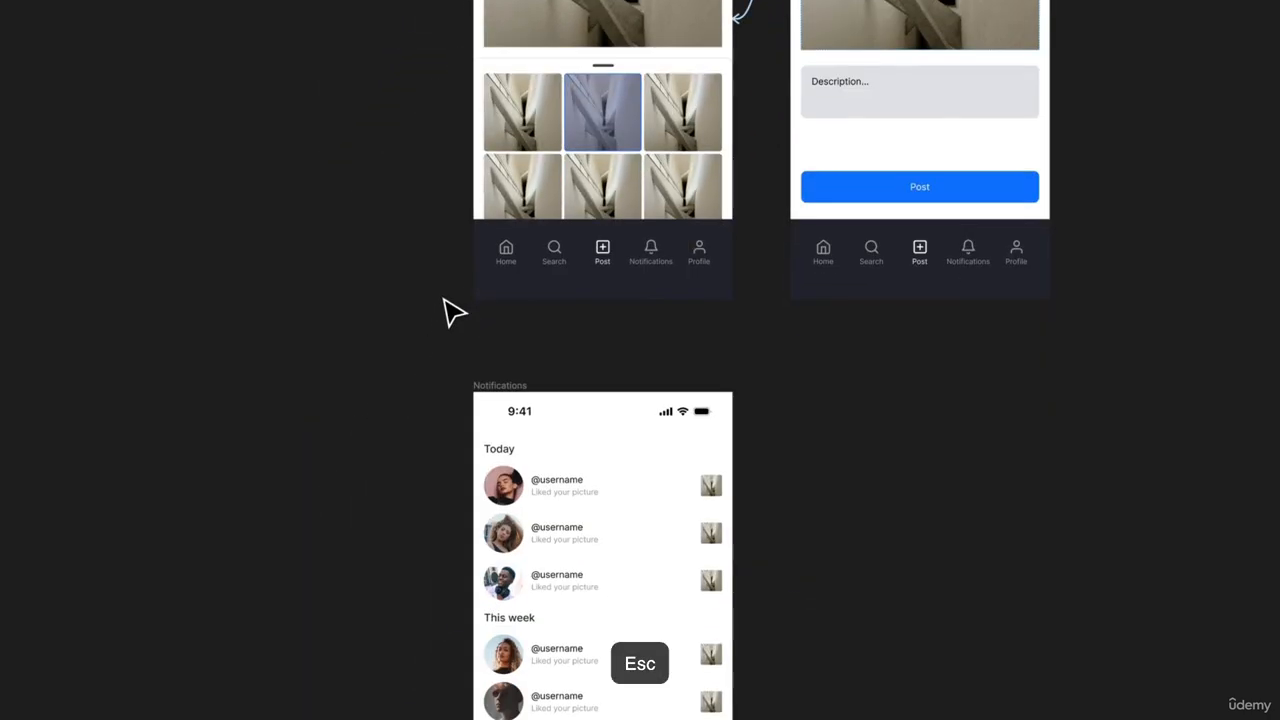
{"action": "scroll", "coordinate": [449, 309], "scroll_direction": "down", "scroll_amount": 2}
{"action": "scroll", "coordinate": [730, 233], "scroll_direction": "down", "scroll_amount": 3}
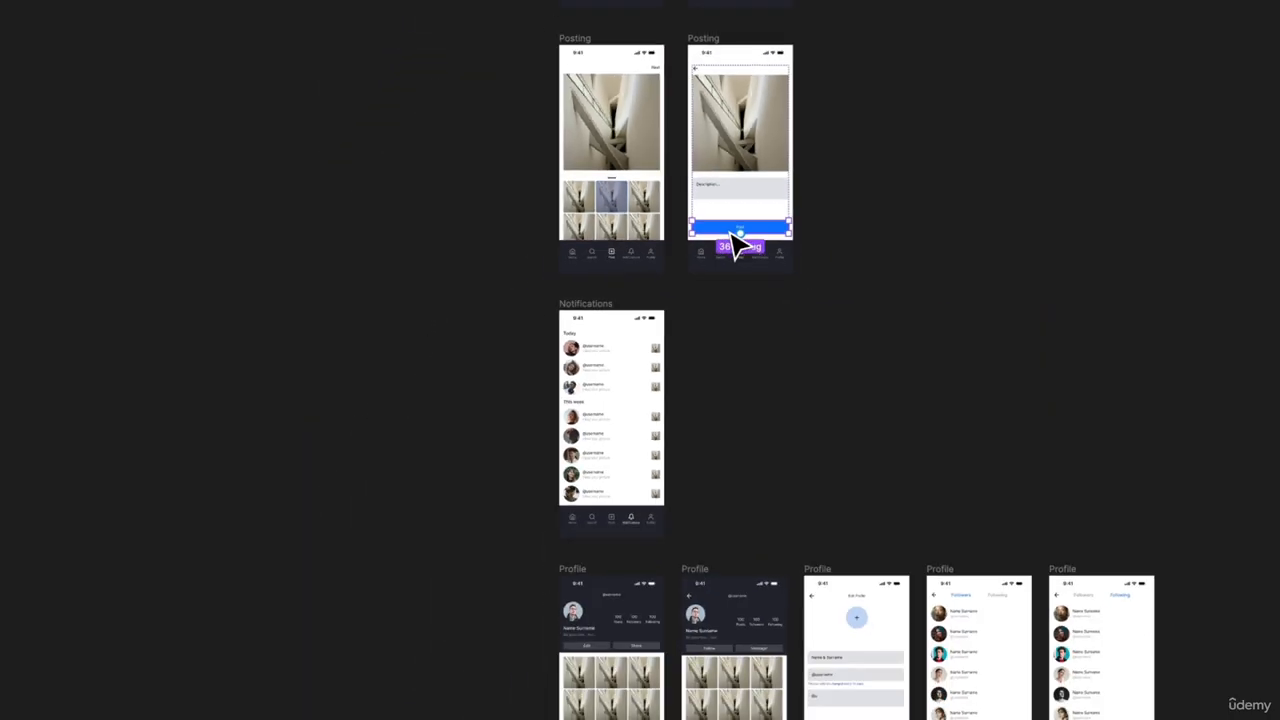
{"action": "scroll", "coordinate": [730, 233], "scroll_direction": "up", "scroll_amount": 2}
{"action": "scroll", "coordinate": [762, 360], "scroll_direction": "up", "scroll_amount": 3}
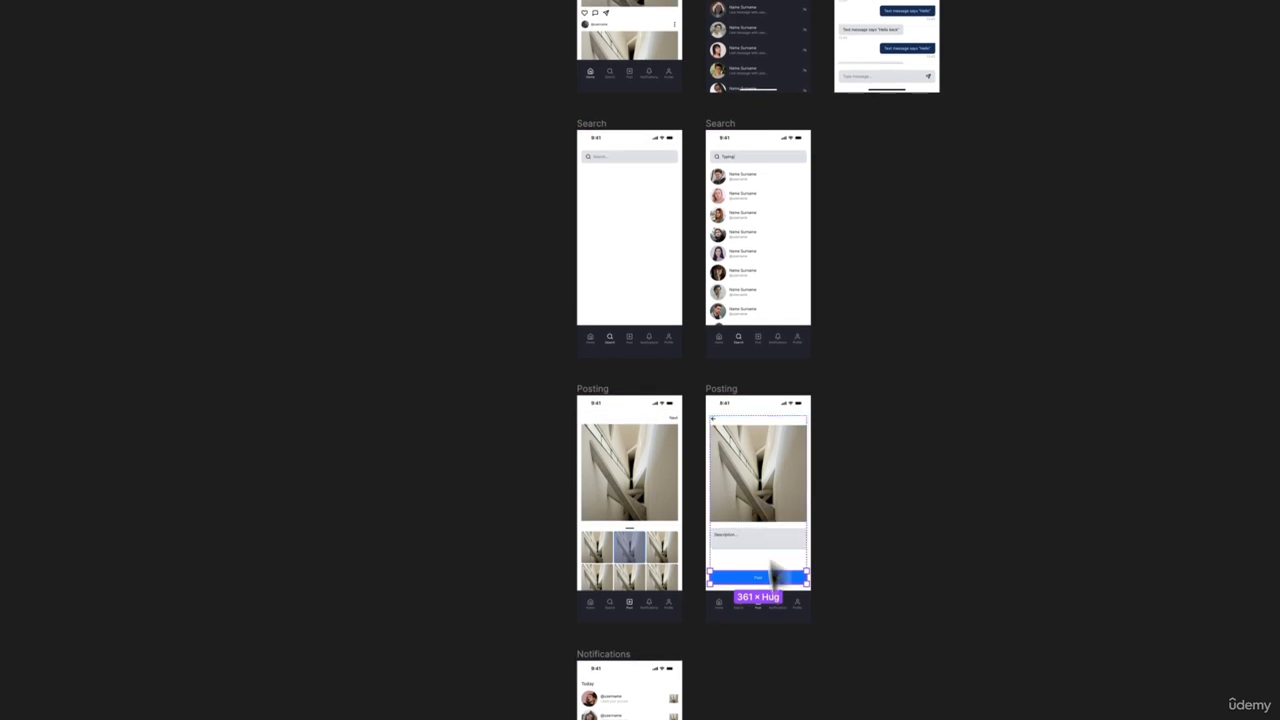
{"action": "left_click_drag", "start_coordinate": [760, 583], "coordinate": [557, 217]}
{"action": "key", "text": "Escape"}
{"action": "scroll", "coordinate": [766, 394], "scroll_direction": "down", "scroll_amount": 4}
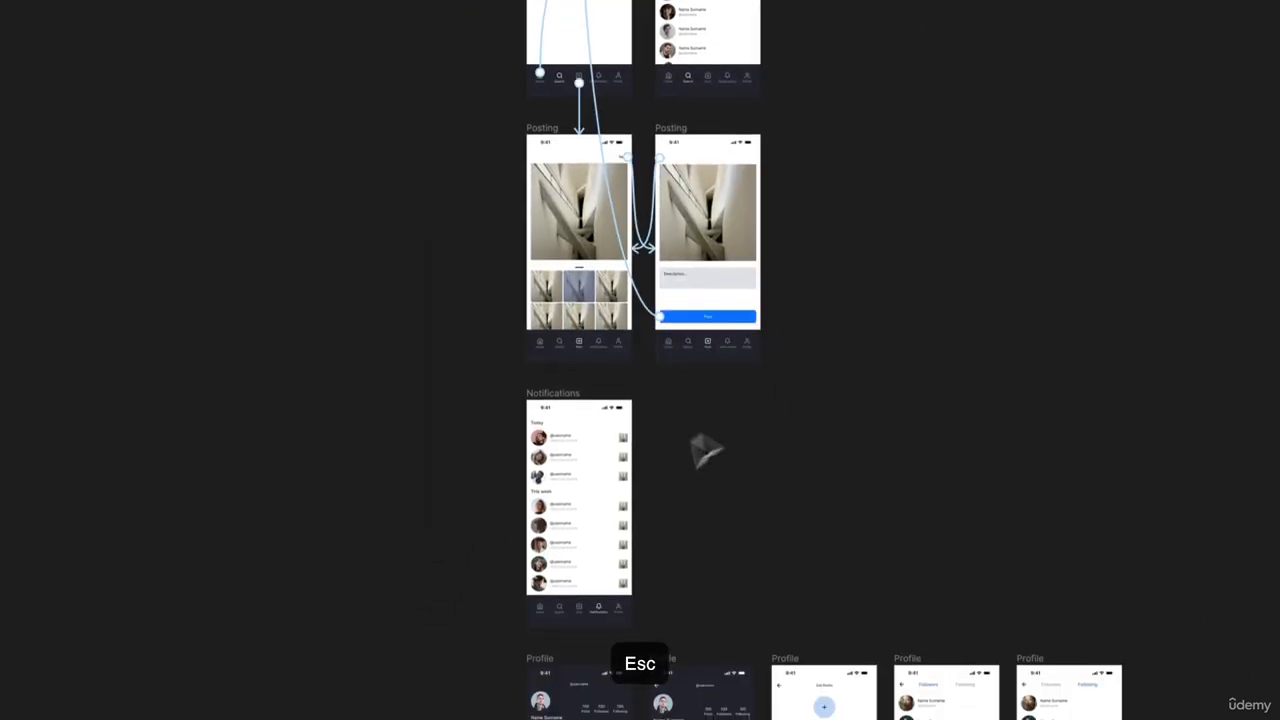
Step: Link the Notifications items in both Posting screens' navigation bars to the Notifications frame, using an on-click Dissolve transition
{"action": "scroll", "coordinate": [700, 449], "scroll_direction": "up", "scroll_amount": 5}
{"action": "key", "text": "Return"}
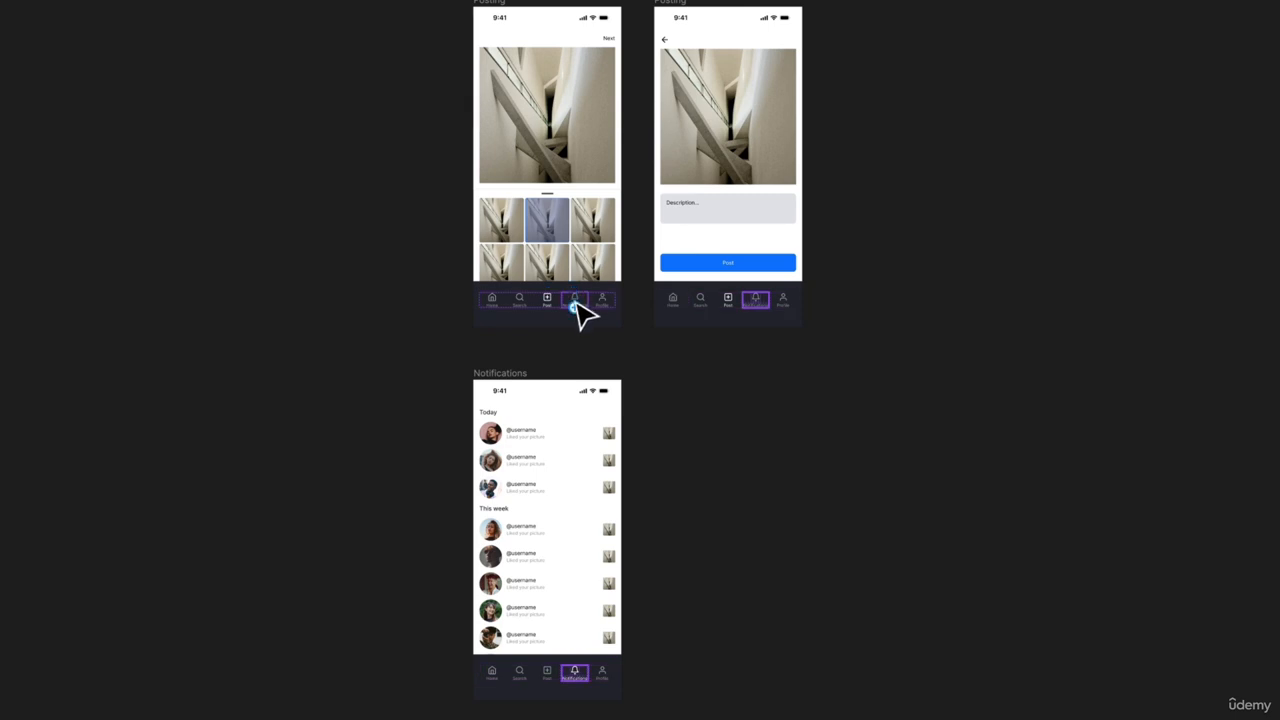
{"action": "left_click_drag", "start_coordinate": [545, 403], "coordinate": [547, 400]}
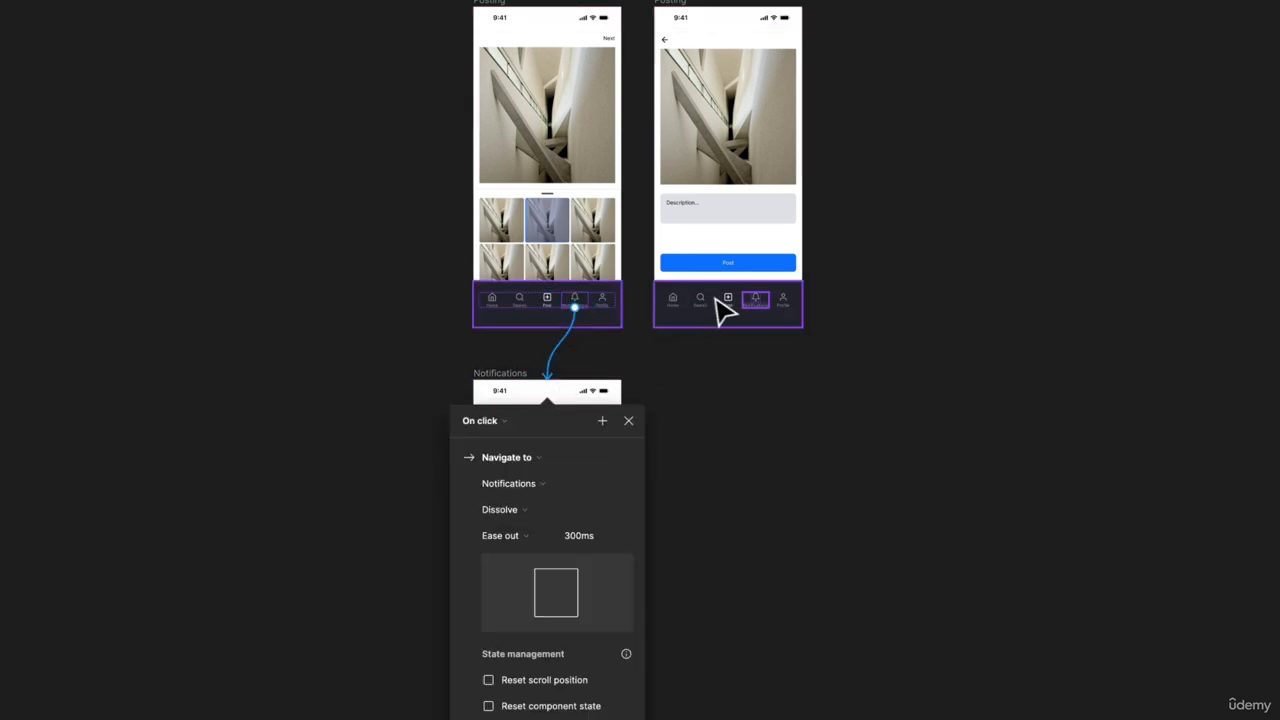
{"action": "key", "text": "Escape"}
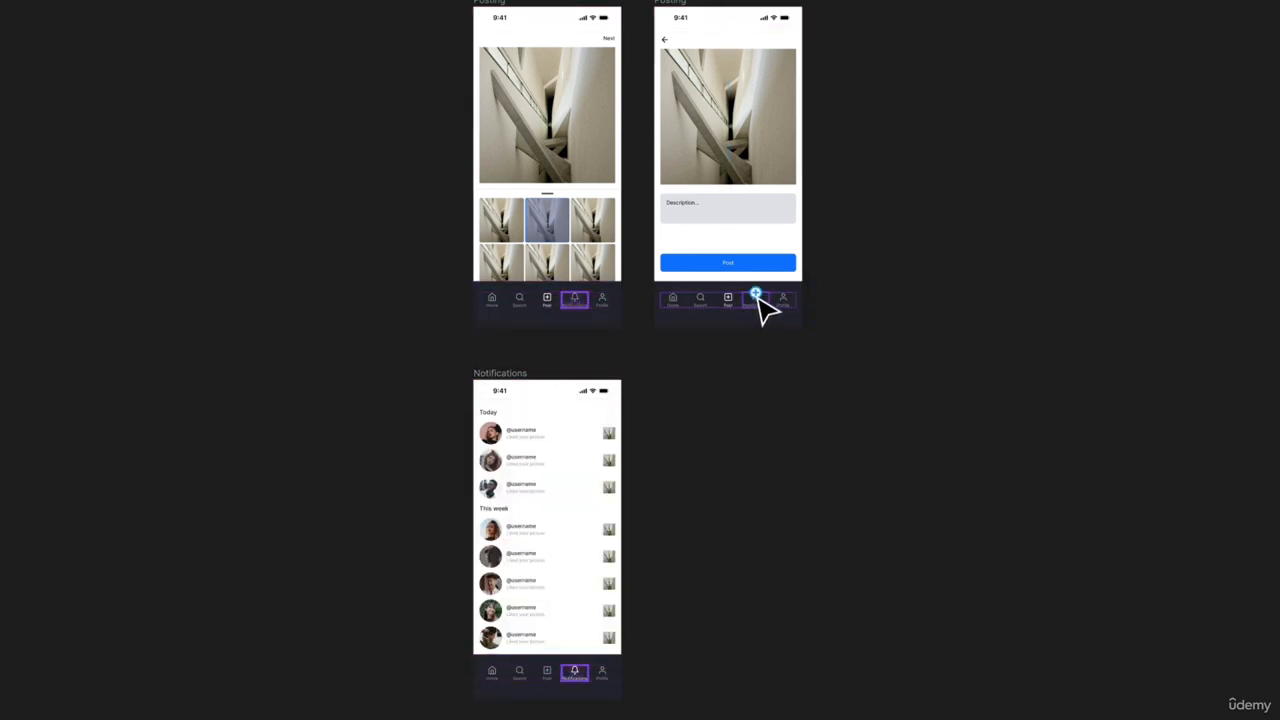
{"action": "left_click_drag", "start_coordinate": [600, 432], "coordinate": [594, 434]}
{"action": "key", "text": "Escape"}
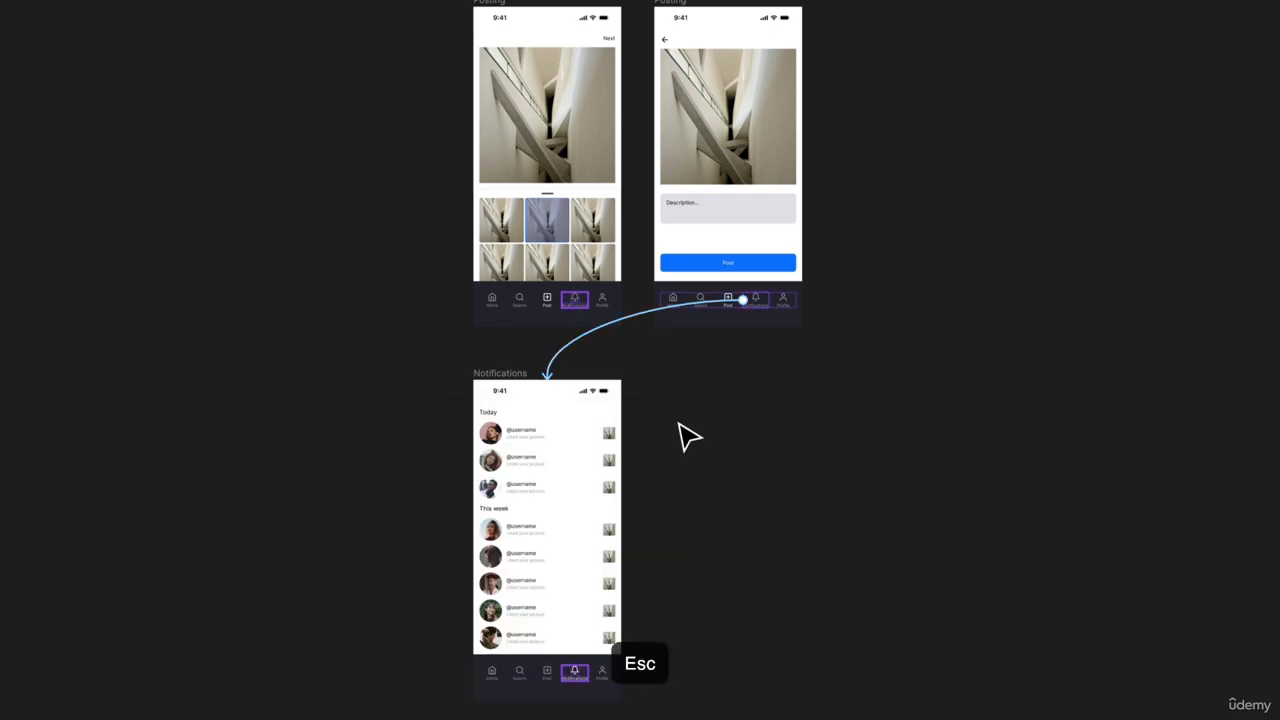
Step: Link the Profile item in the Notifications screen's navigation bar to the first Profile frame
{"action": "scroll", "coordinate": [688, 437], "scroll_direction": "down", "scroll_amount": 2}
{"action": "left_click", "coordinate": [679, 424]}
{"action": "scroll", "coordinate": [678, 423], "scroll_direction": "down", "scroll_amount": 2}
{"action": "scroll", "coordinate": [675, 421], "scroll_direction": "up", "scroll_amount": 2}
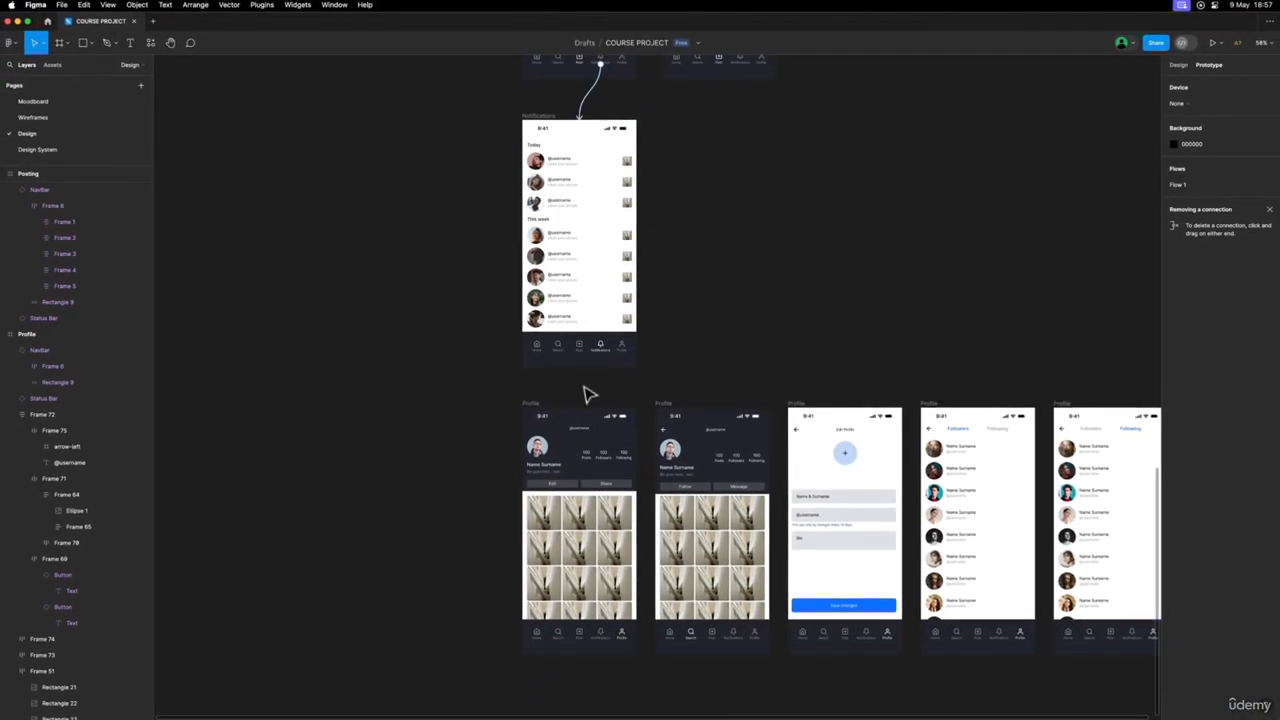
{"action": "scroll", "coordinate": [589, 394], "scroll_direction": "down", "scroll_amount": 1}
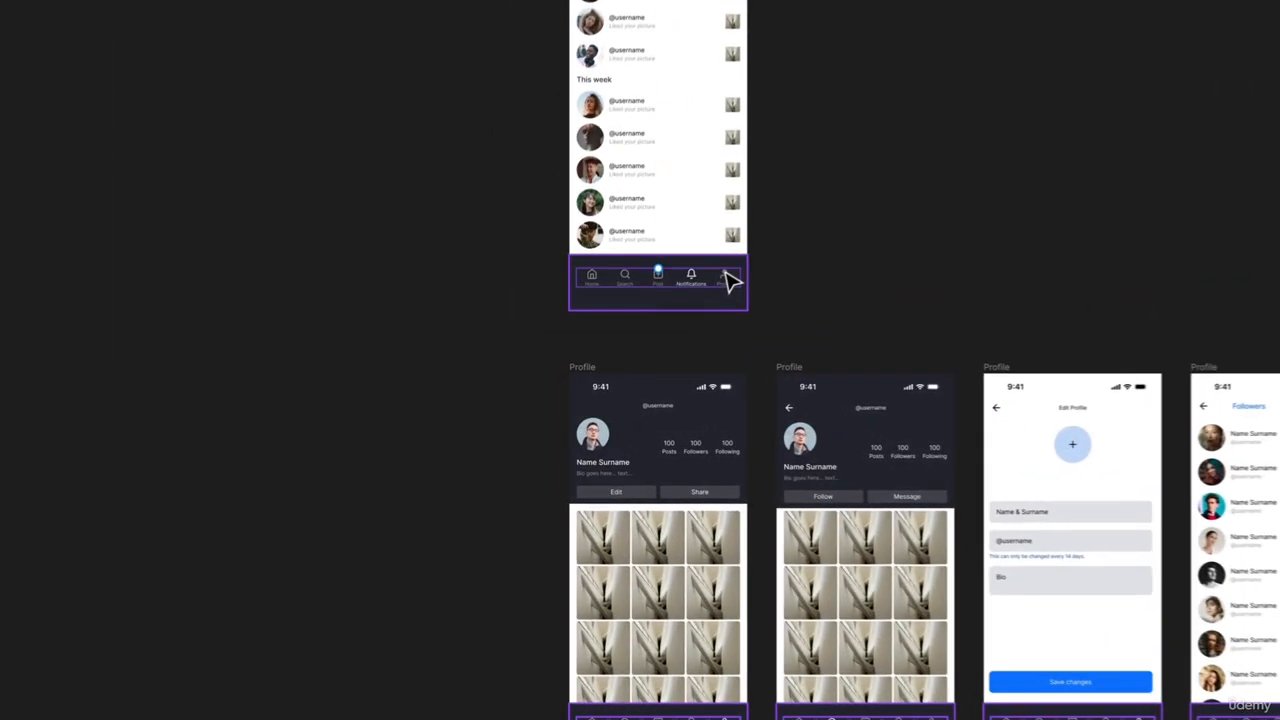
{"action": "left_click", "coordinate": [727, 274]}
{"action": "left_click_drag", "start_coordinate": [724, 283], "coordinate": [690, 380]}
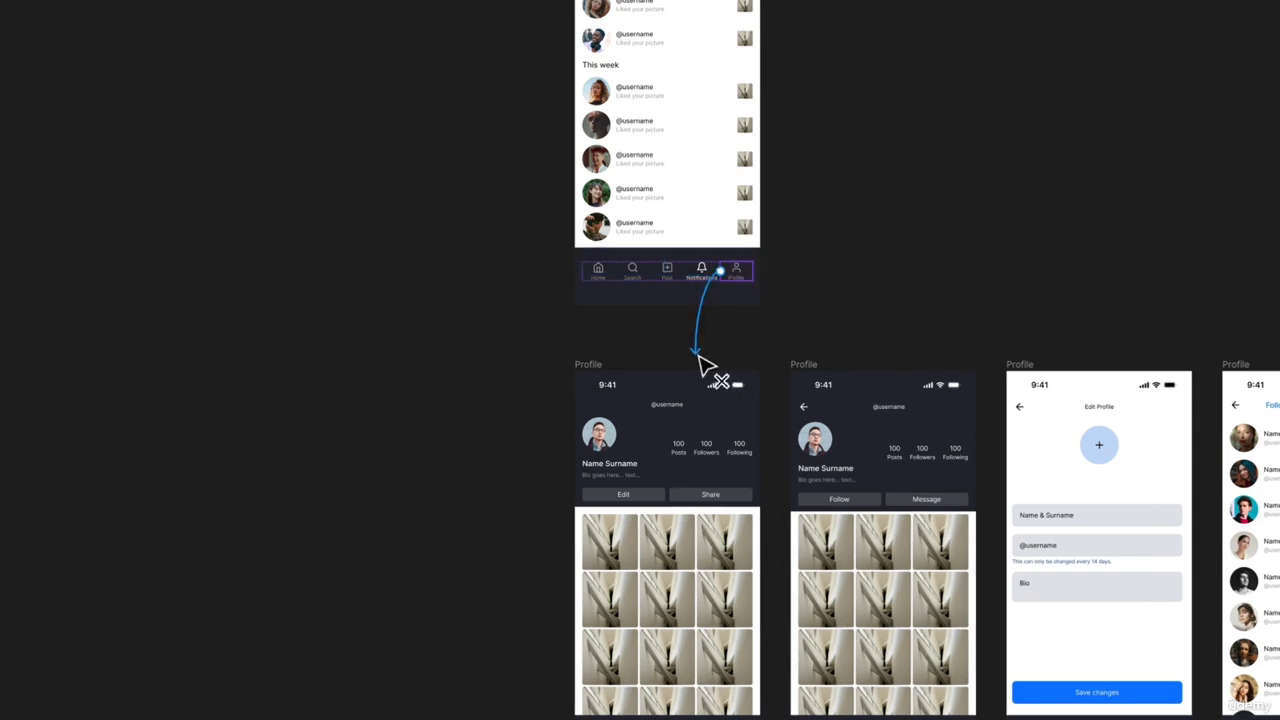
{"action": "scroll", "coordinate": [690, 380], "scroll_direction": "down", "scroll_amount": 2}
{"action": "key", "text": "Escape"}
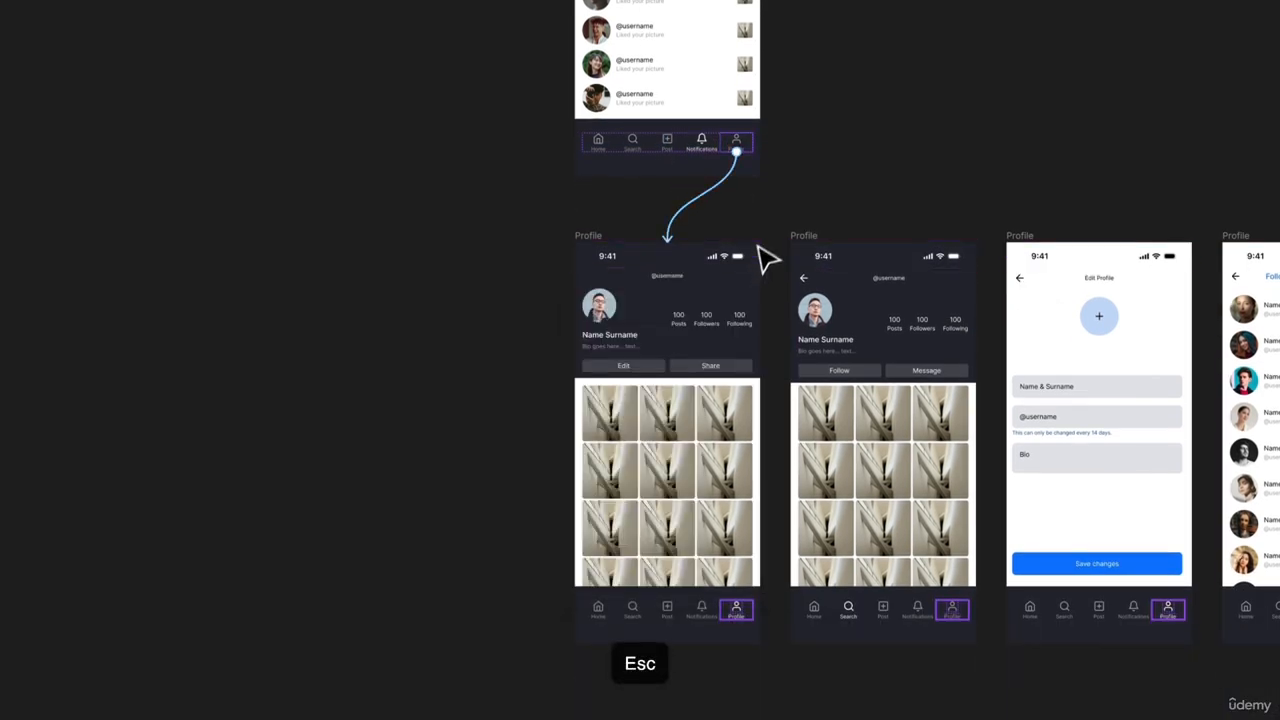
Step: Review the prototype connections running between the Posting, Notifications and Profile frames
{"action": "scroll", "coordinate": [769, 195], "scroll_direction": "down", "scroll_amount": 2}
{"action": "key", "text": "Escape"}
{"action": "scroll", "coordinate": [769, 195], "scroll_direction": "down", "scroll_amount": 2}
{"action": "scroll", "coordinate": [769, 194], "scroll_direction": "up", "scroll_amount": 5}
{"action": "scroll", "coordinate": [777, 208], "scroll_direction": "left", "scroll_amount": 1}
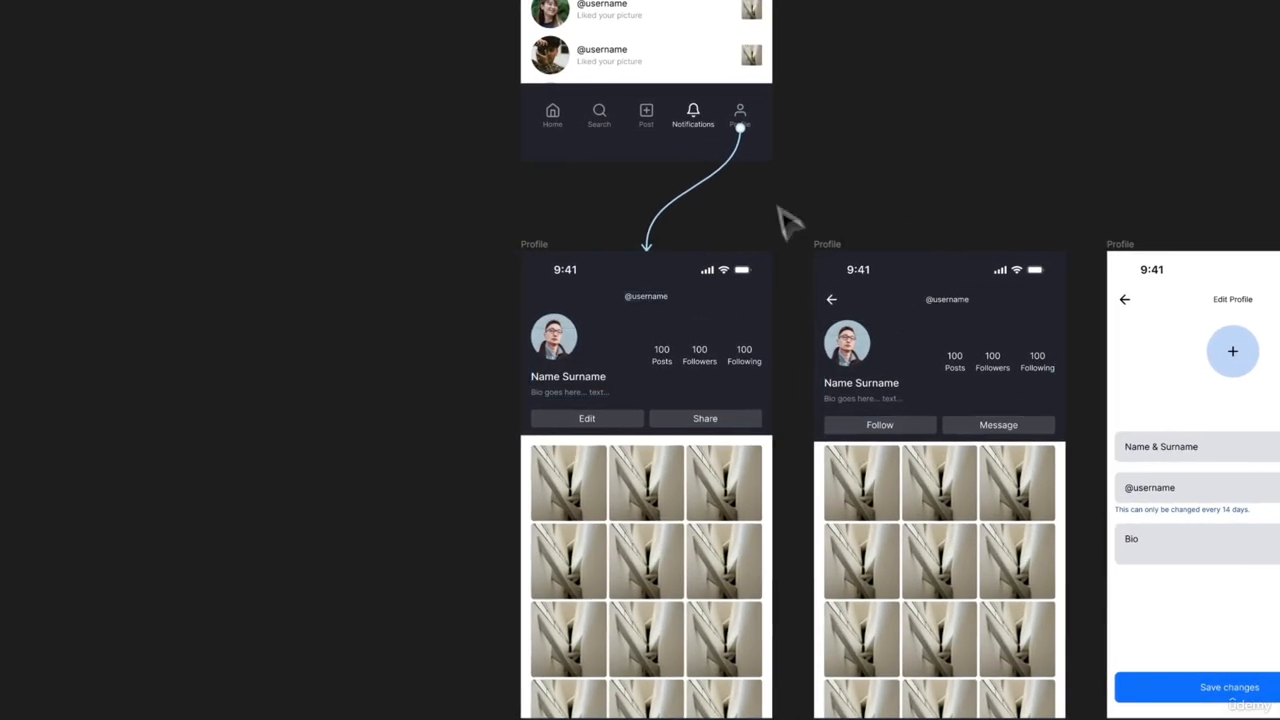
{"action": "scroll", "coordinate": [866, 323], "scroll_direction": "down", "scroll_amount": 3}
{"action": "scroll", "coordinate": [866, 335], "scroll_direction": "down", "scroll_amount": 3}
{"action": "scroll", "coordinate": [803, 157], "scroll_direction": "up", "scroll_amount": 5}
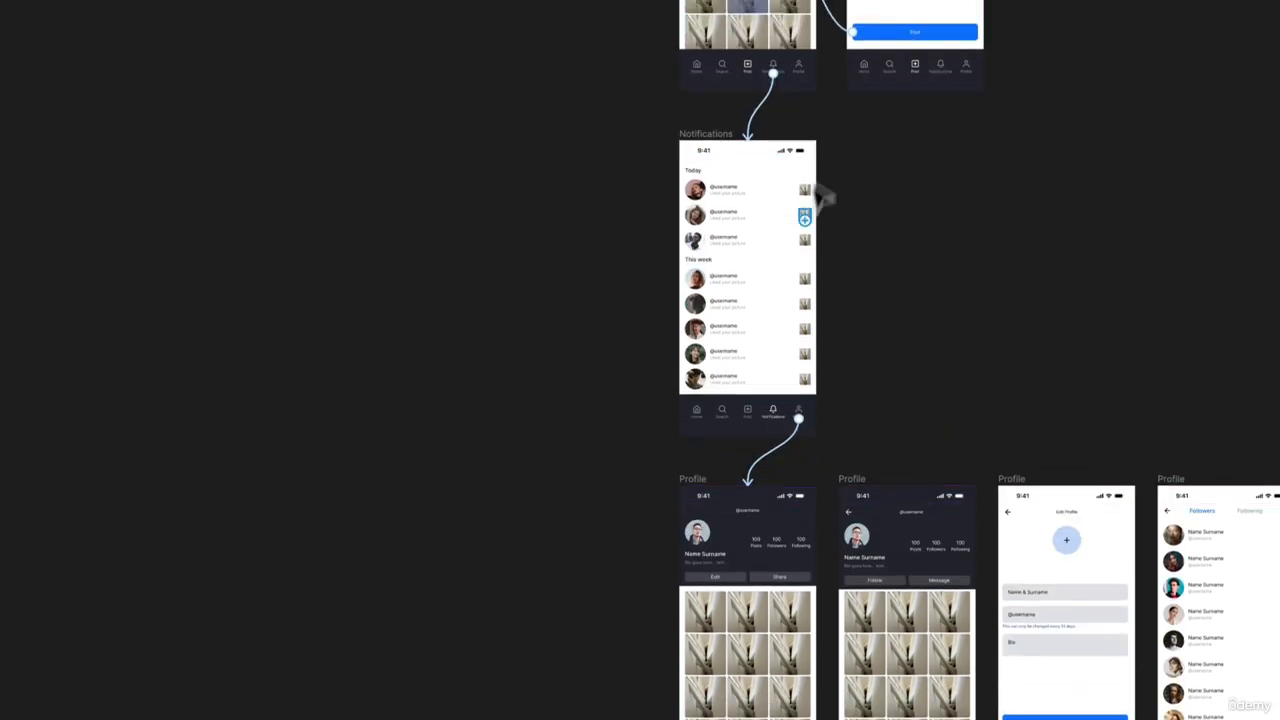
Step: Link the username text of the first notification under Today to the second Profile frame with an on-click Navigate to interaction
{"action": "scroll", "coordinate": [823, 194], "scroll_direction": "up", "scroll_amount": 5}
{"action": "scroll", "coordinate": [812, 365], "scroll_direction": "up", "scroll_amount": 1}
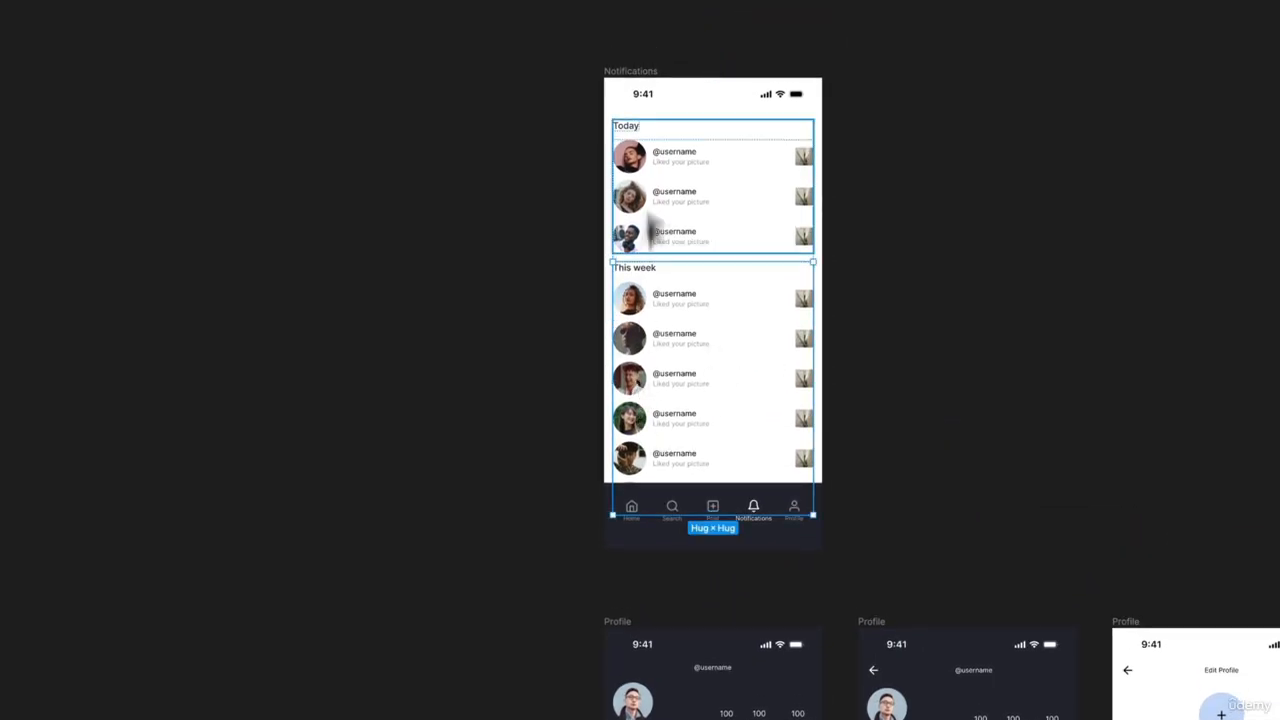
{"action": "left_click", "coordinate": [645, 170]}
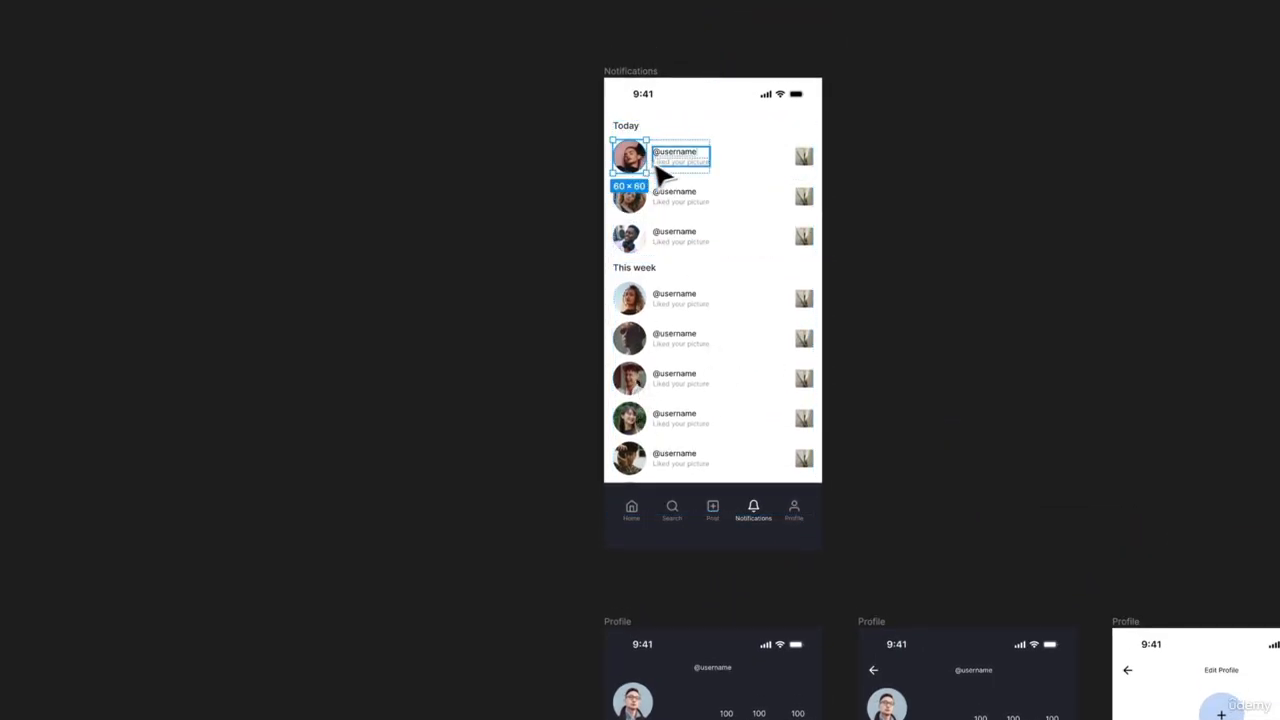
{"action": "scroll", "coordinate": [679, 161], "scroll_direction": "up", "scroll_amount": 3}
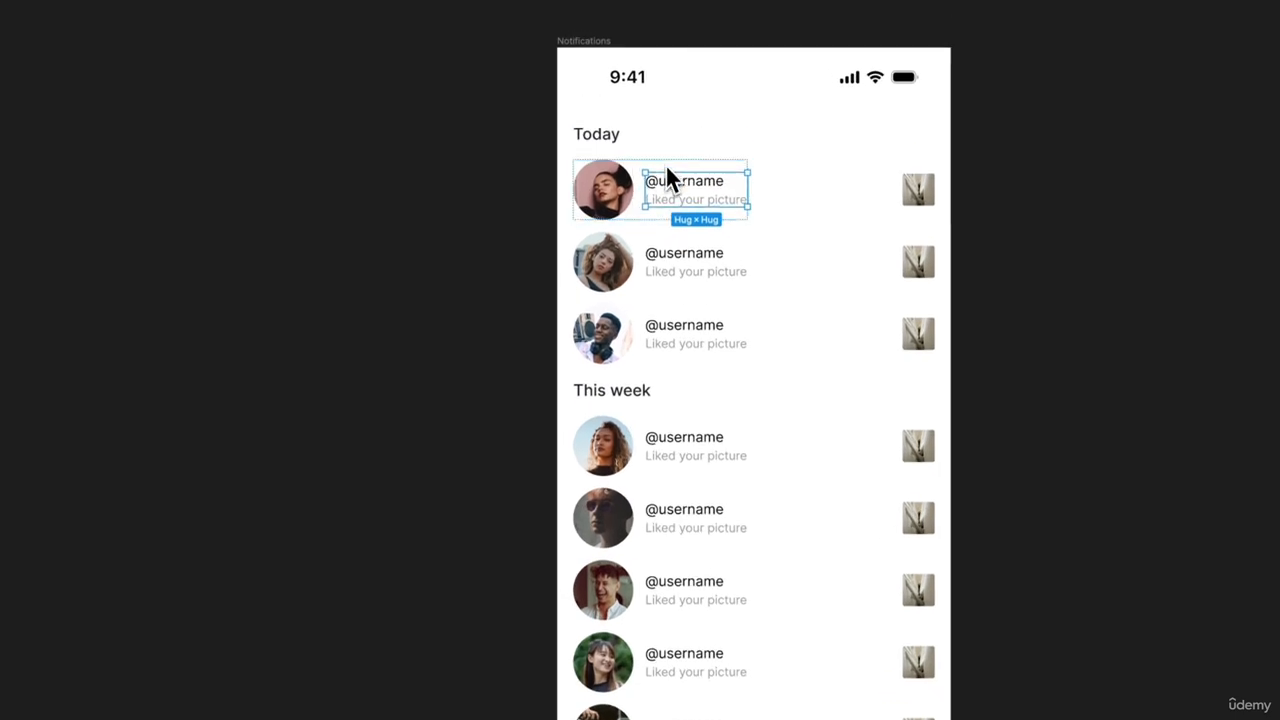
{"action": "scroll", "coordinate": [670, 195], "scroll_direction": "down", "scroll_amount": 4}
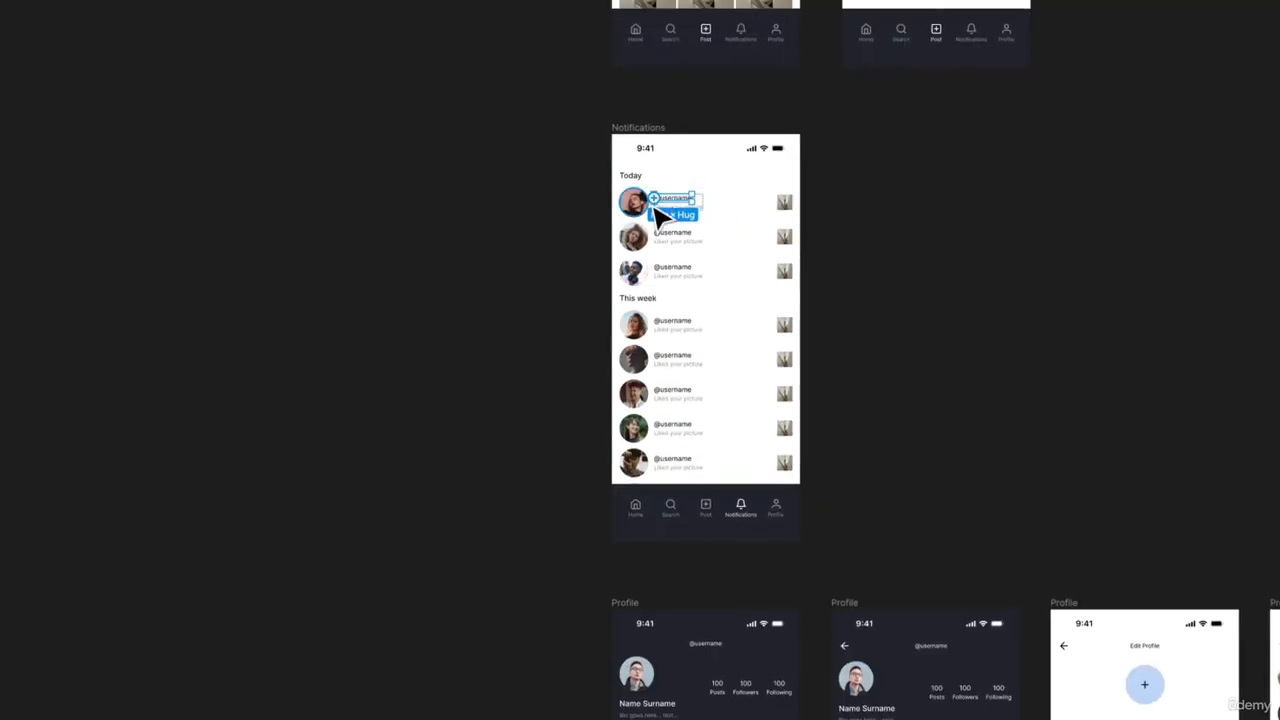
{"action": "left_click_drag", "start_coordinate": [901, 562], "coordinate": [901, 620]}
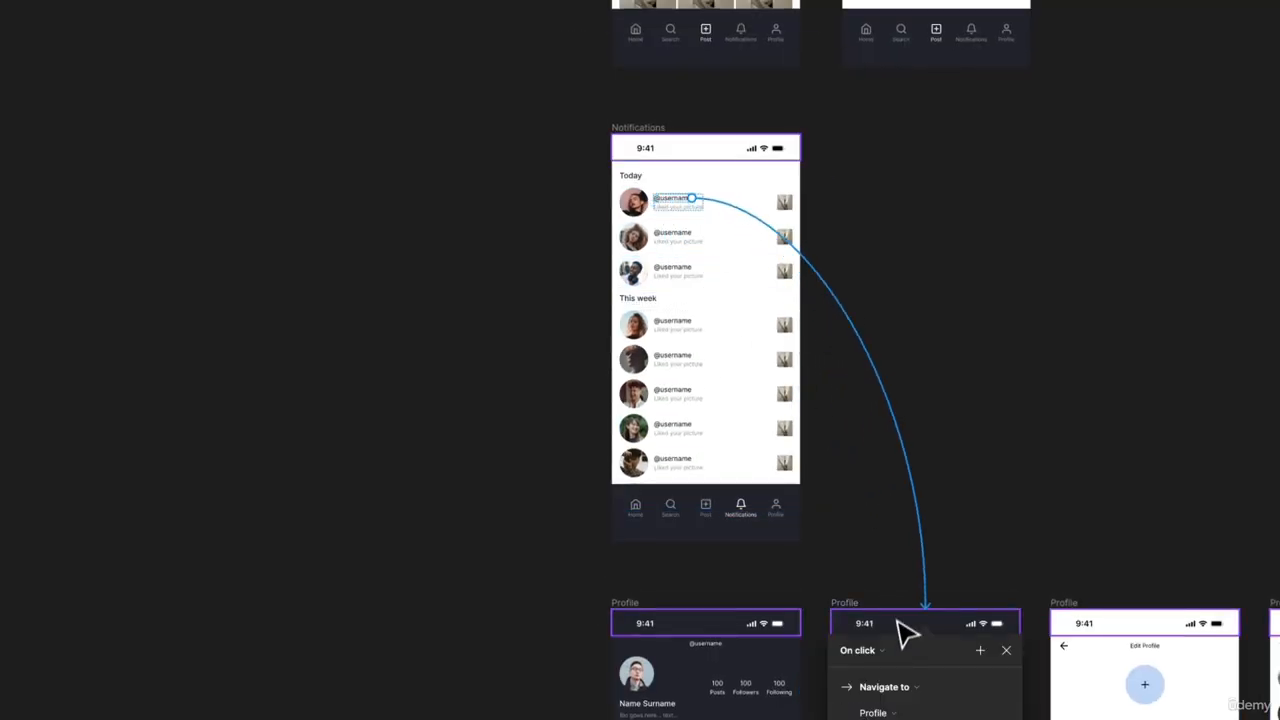
{"action": "scroll", "coordinate": [901, 620], "scroll_direction": "down", "scroll_amount": 5}
{"action": "scroll", "coordinate": [901, 620], "scroll_direction": "right", "scroll_amount": 2}
{"action": "key", "text": "Escape"}
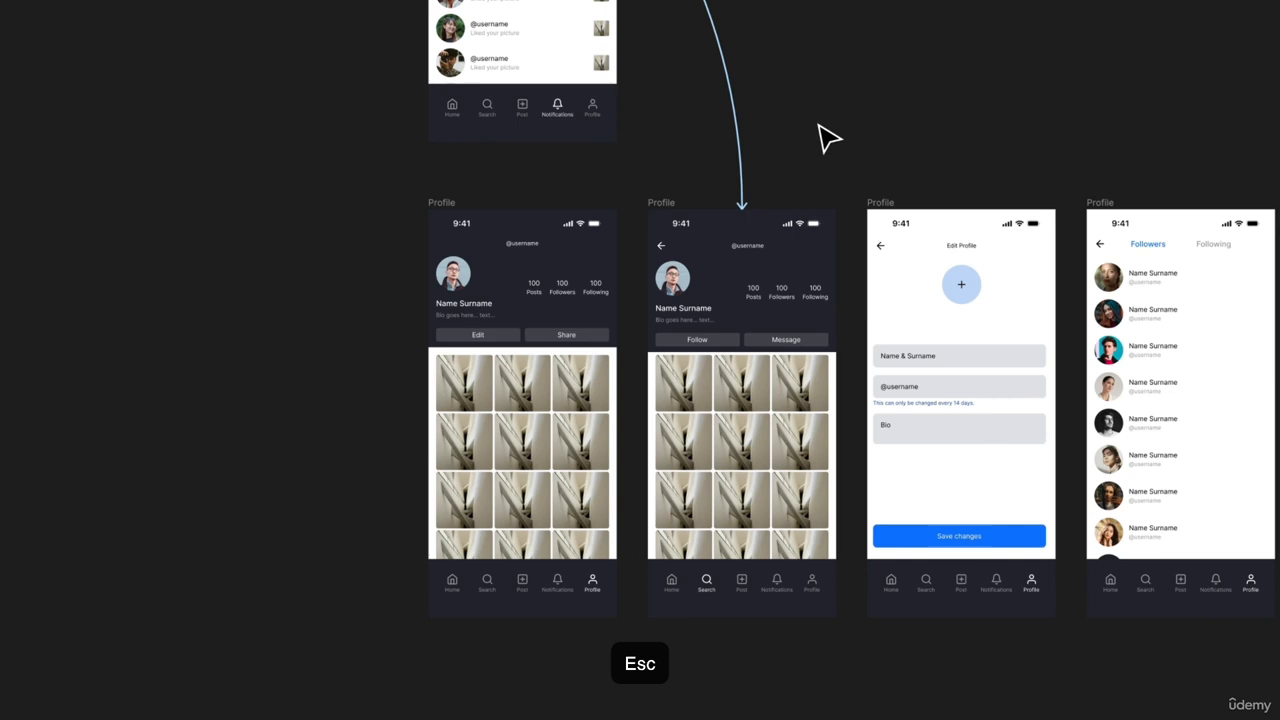
Step: Link the Edit button in the first Profile frame to the Edit Profile frame
{"action": "left_click", "coordinate": [484, 341]}
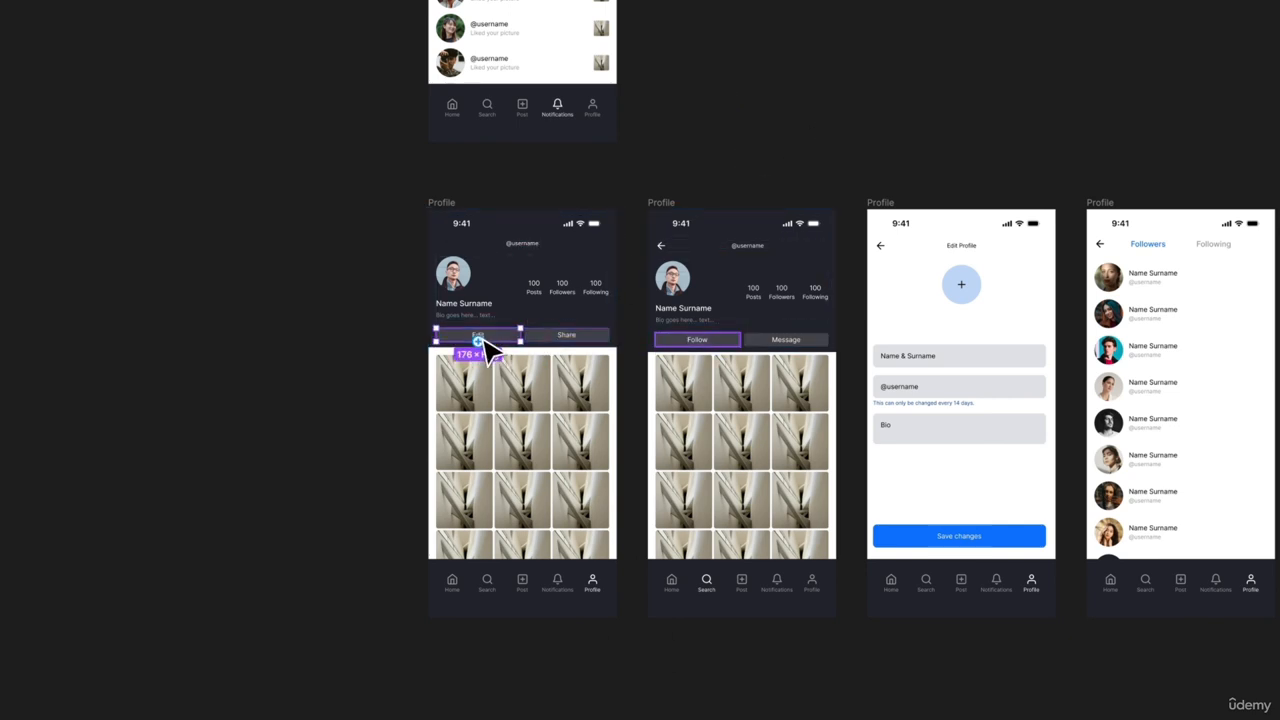
{"action": "left_click_drag", "start_coordinate": [480, 342], "coordinate": [918, 422]}
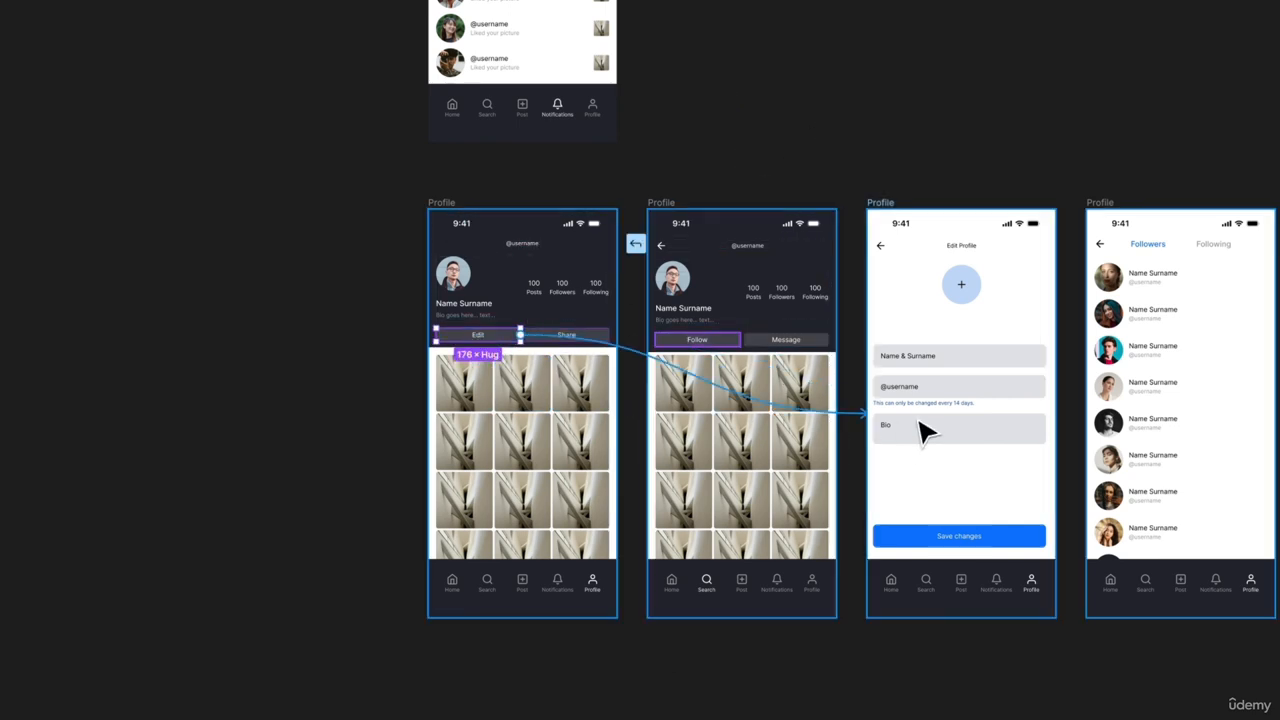
{"action": "scroll", "coordinate": [928, 432], "scroll_direction": "right", "scroll_amount": 4}
{"action": "key", "text": "Escape"}
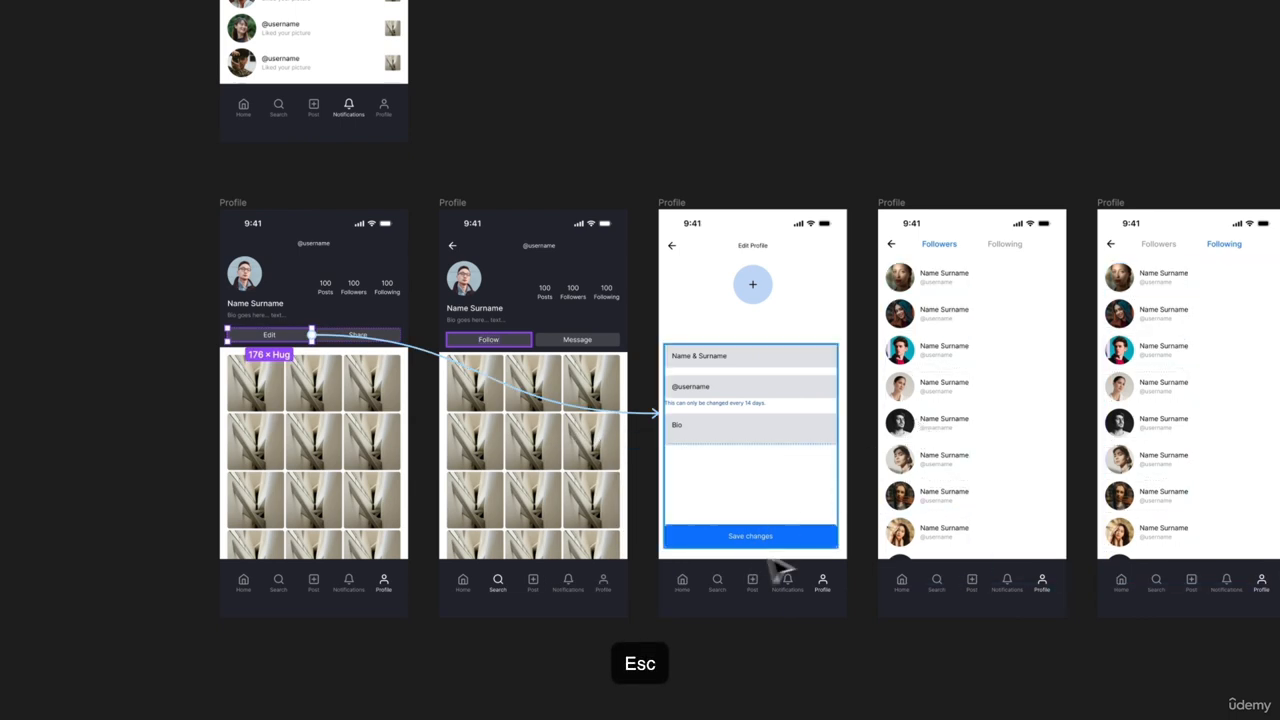
Step: Link the Save changes button in the Edit Profile frame back to the first Profile frame
{"action": "left_click", "coordinate": [795, 546]}
{"action": "left_click_drag", "start_coordinate": [750, 549], "coordinate": [632, 412]}
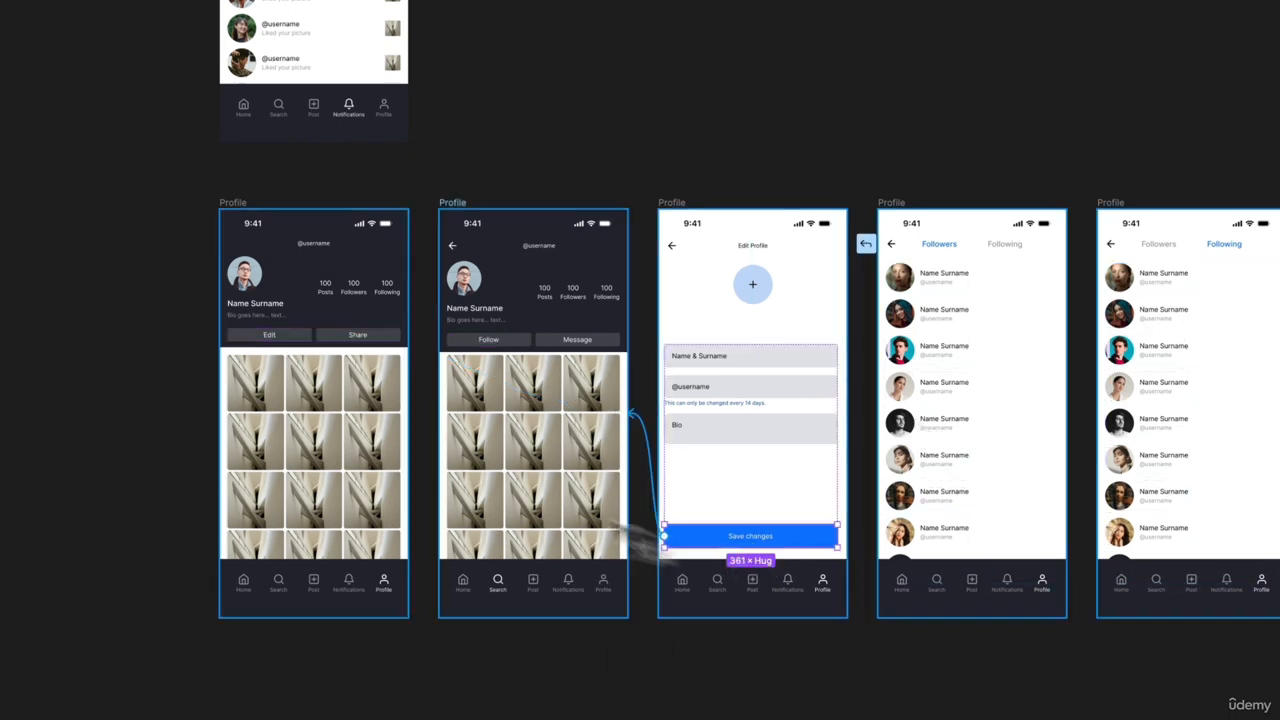
{"action": "scroll", "coordinate": [800, 220], "scroll_direction": "up", "scroll_amount": 3}
{"action": "key", "text": "Escape"}
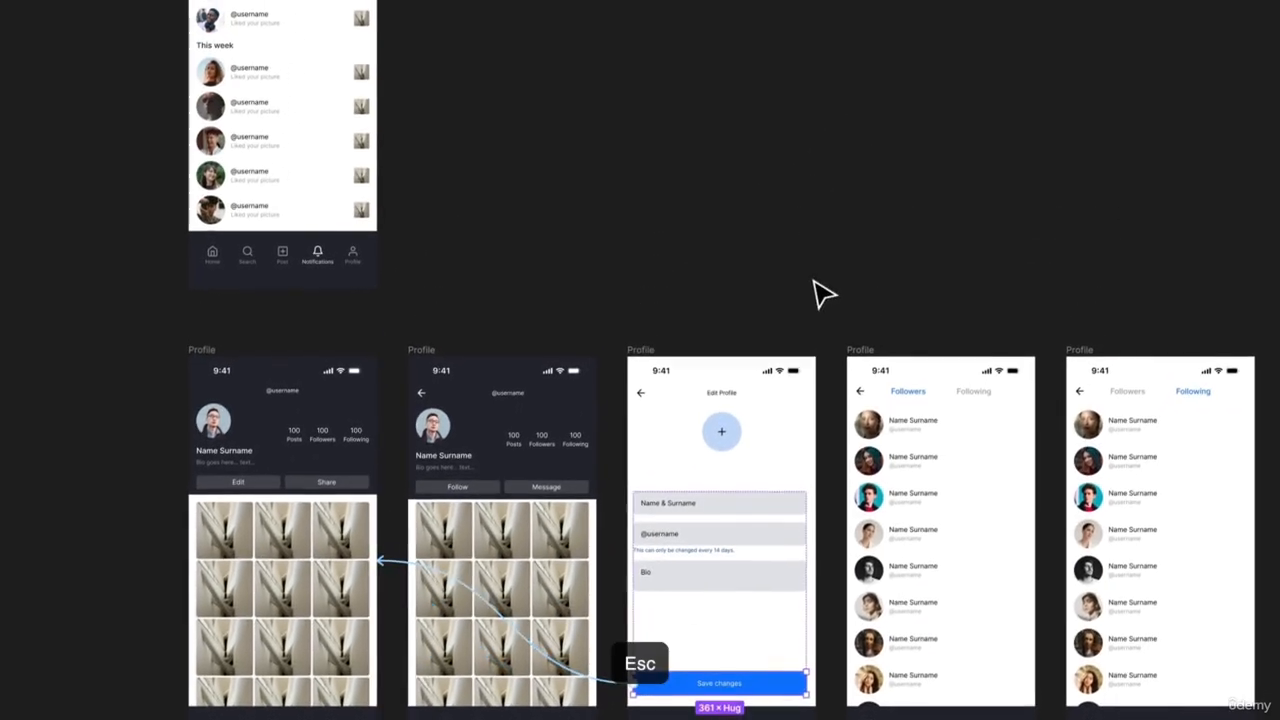
Step: Link the first Profile frame's Followers and Following counts to the Followers and Following list frames, using an on-click Dissolve for Following
{"action": "scroll", "coordinate": [923, 417], "scroll_direction": "down", "scroll_amount": 3}
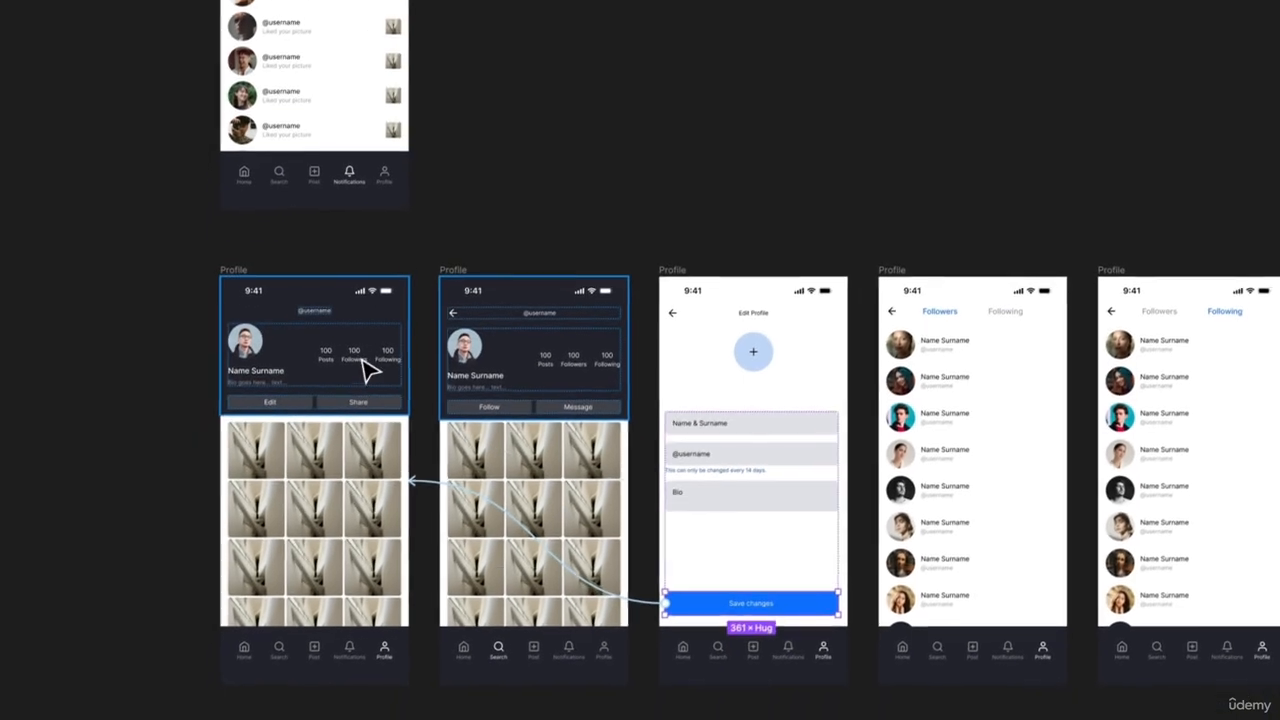
{"action": "left_click", "coordinate": [334, 448]}
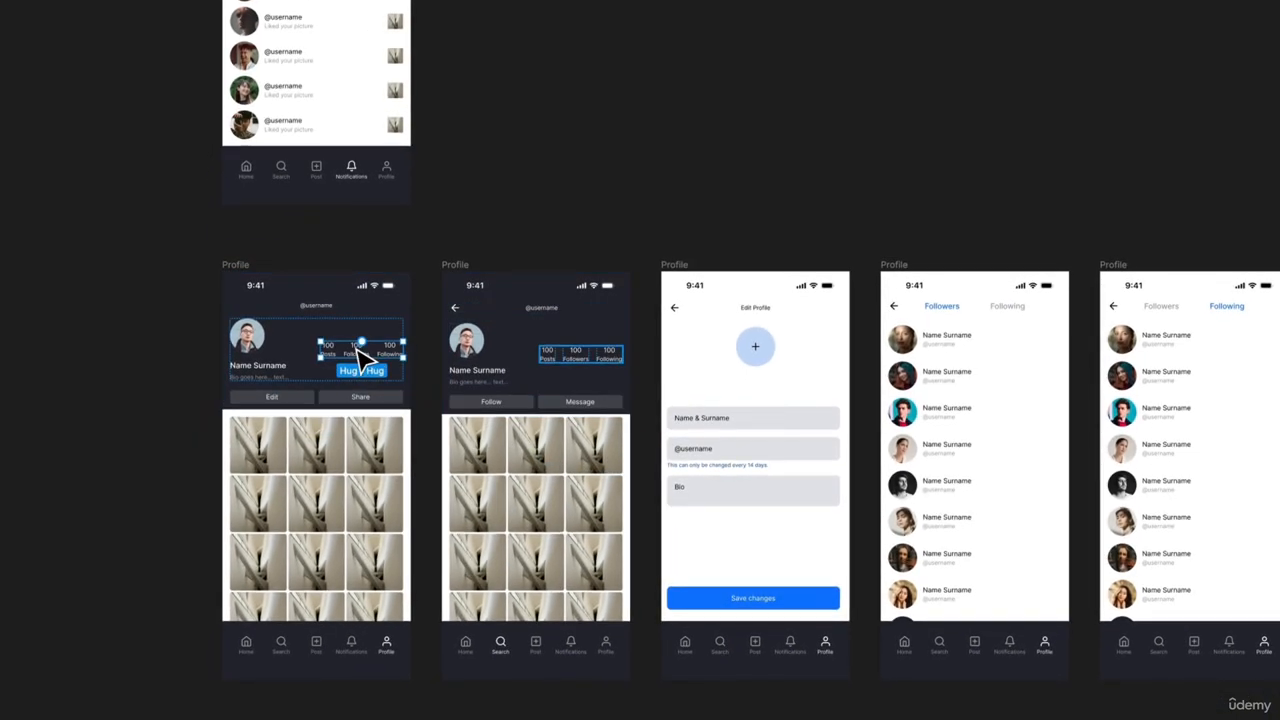
{"action": "left_click_drag", "start_coordinate": [357, 342], "coordinate": [515, 390]}
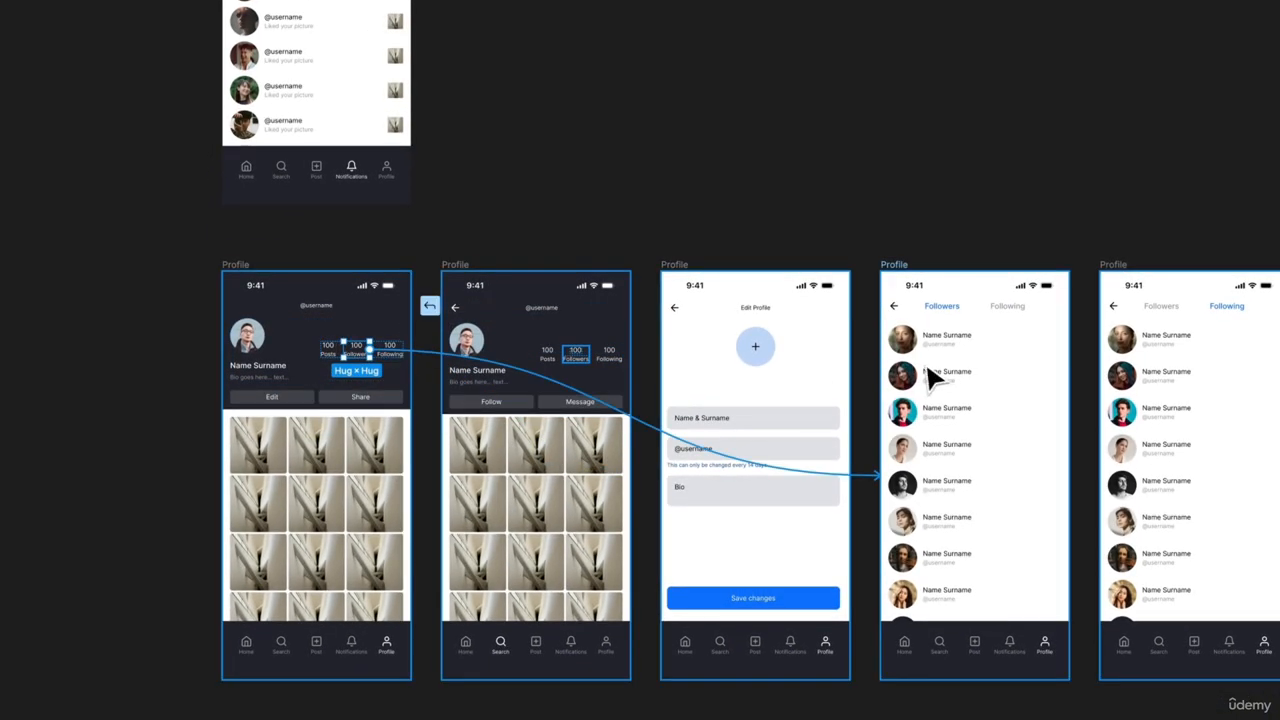
{"action": "left_click_drag", "start_coordinate": [930, 378], "coordinate": [932, 376]}
{"action": "left_click", "coordinate": [392, 351]}
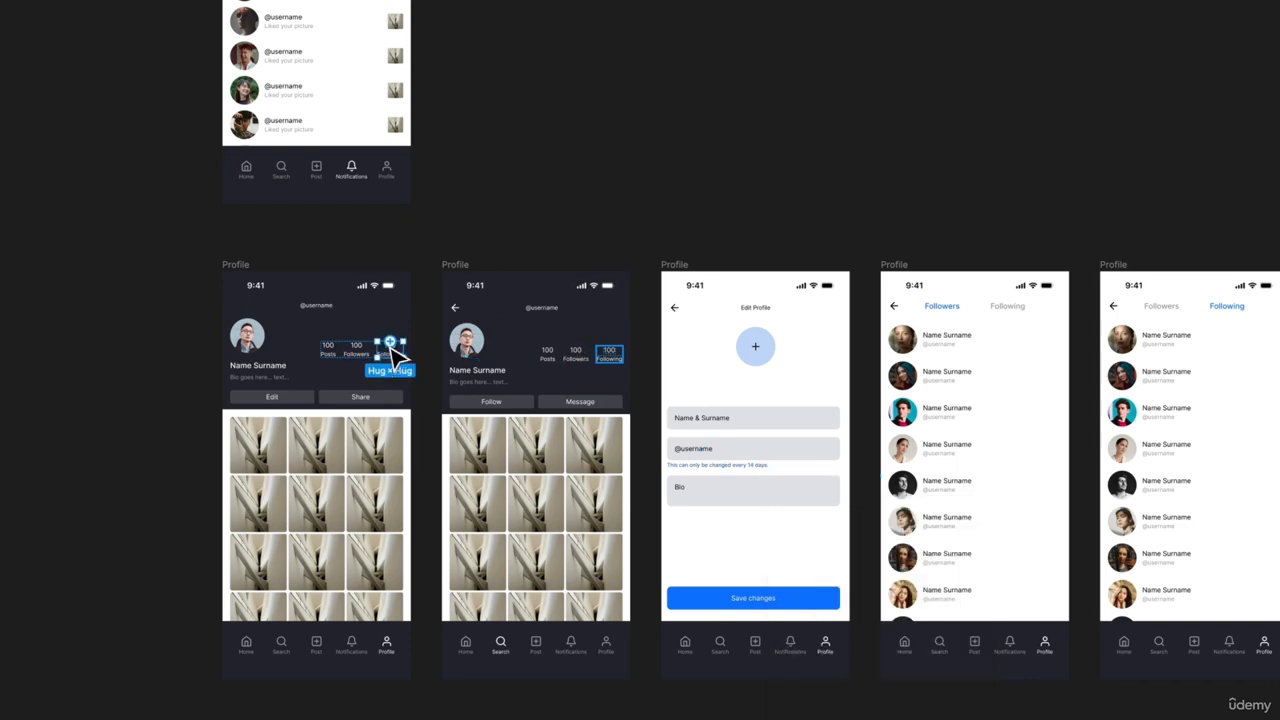
{"action": "left_click_drag", "start_coordinate": [404, 355], "coordinate": [803, 460]}
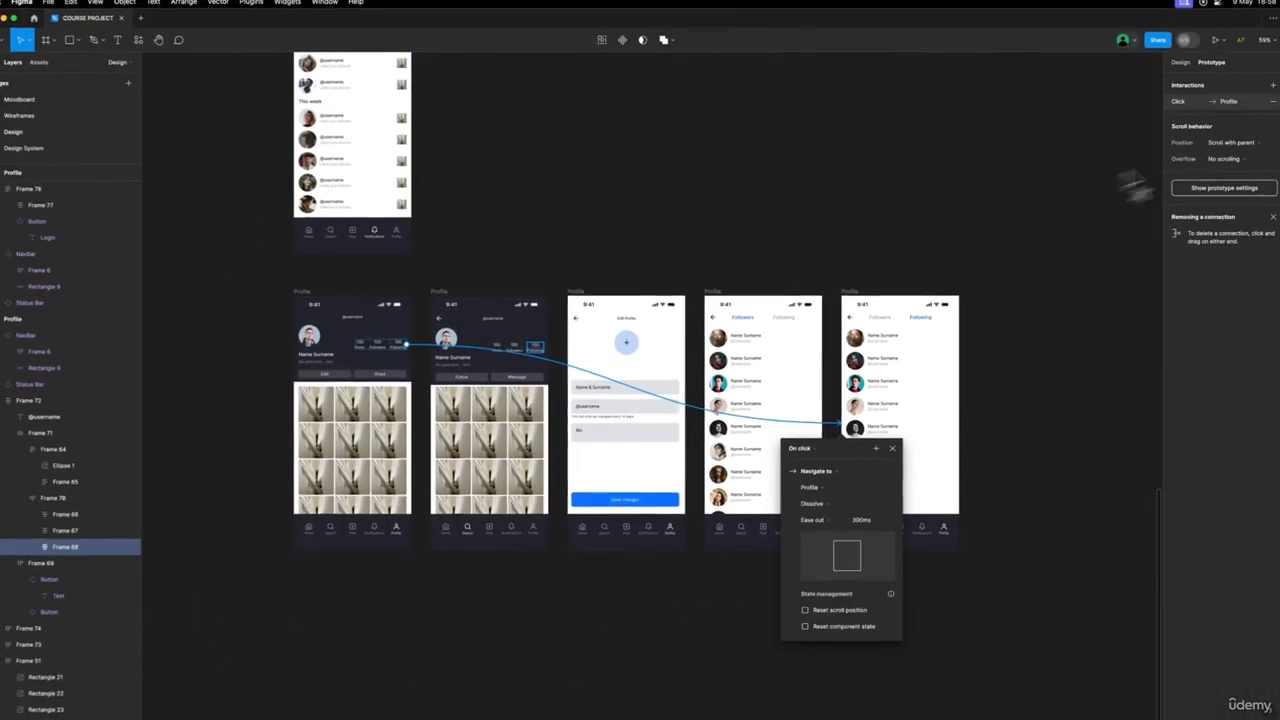
{"action": "key", "text": "Escape"}
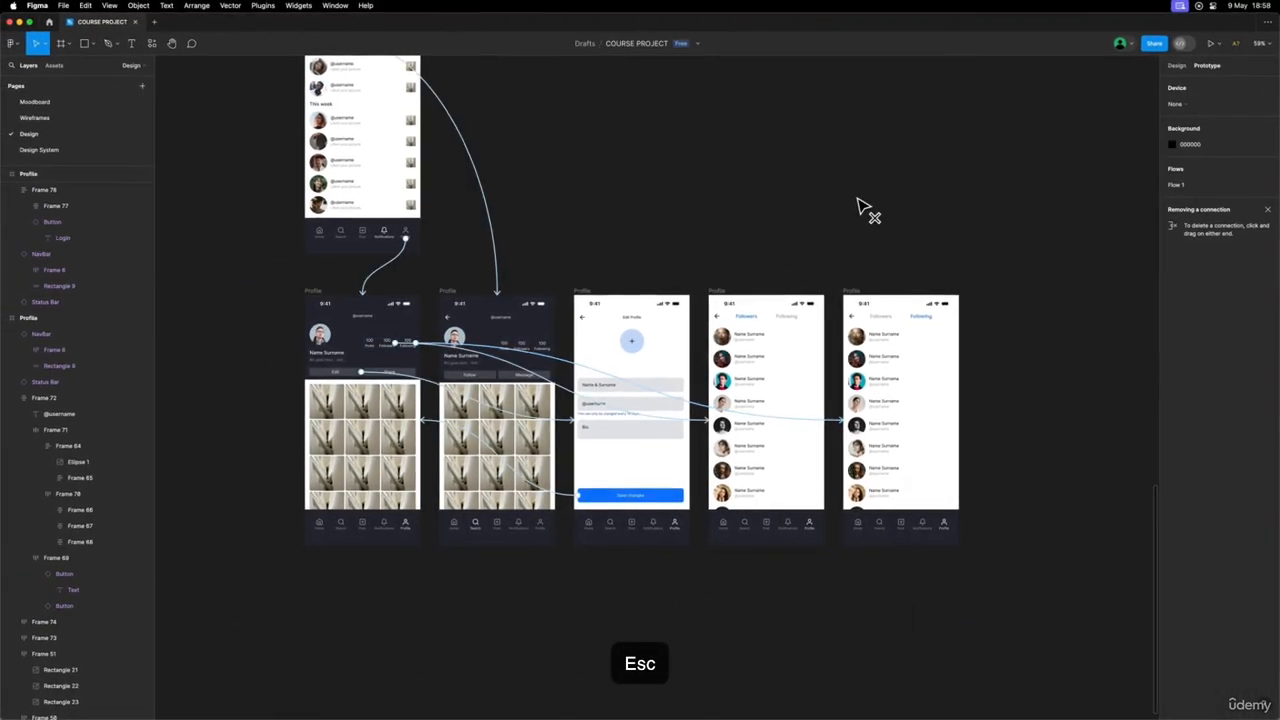
Step: Review the prototype connections across all screens, from the Profile frames up to the Login and Register frames
{"action": "scroll", "coordinate": [857, 200], "scroll_direction": "up", "scroll_amount": 6}
{"action": "scroll", "coordinate": [857, 200], "scroll_direction": "down", "scroll_amount": 5}
{"action": "scroll", "coordinate": [857, 200], "scroll_direction": "up", "scroll_amount": 3}
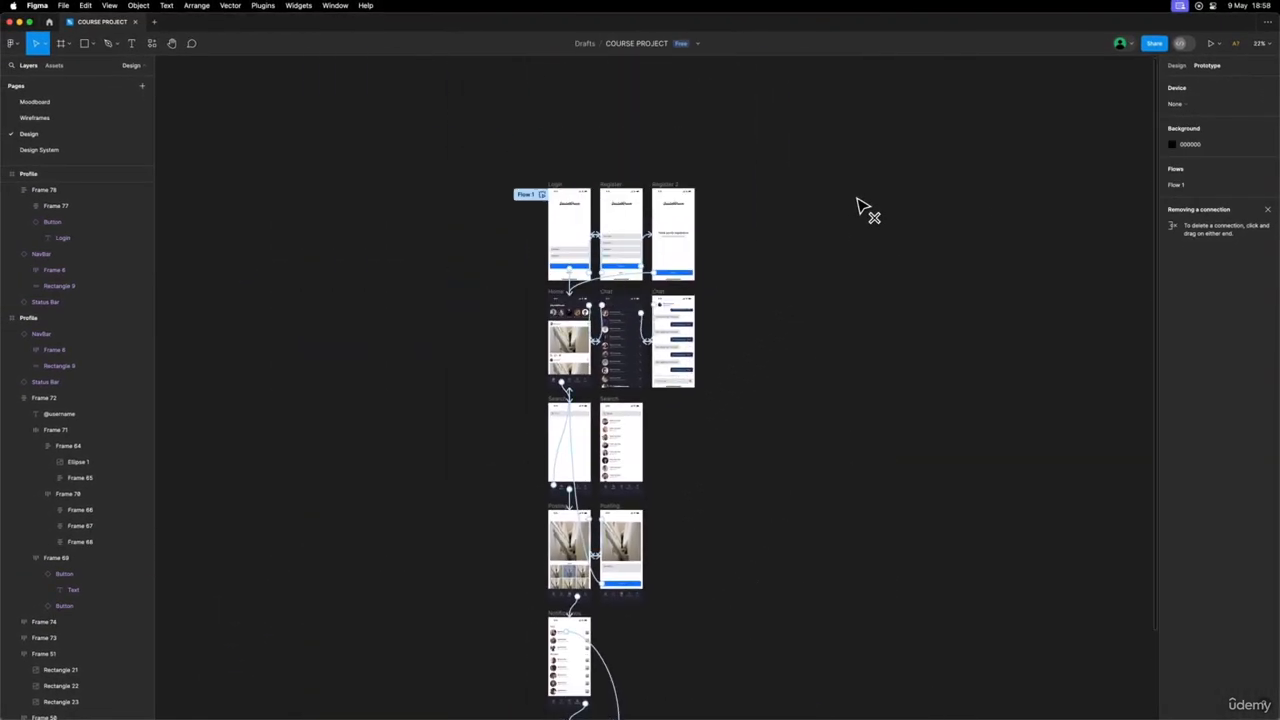
{"action": "scroll", "coordinate": [857, 200], "scroll_direction": "down", "scroll_amount": 1}
{"action": "scroll", "coordinate": [857, 200], "scroll_direction": "up", "scroll_amount": 5}
{"action": "scroll", "coordinate": [857, 200], "scroll_direction": "down", "scroll_amount": 2}
{"action": "scroll", "coordinate": [857, 200], "scroll_direction": "left", "scroll_amount": 2}
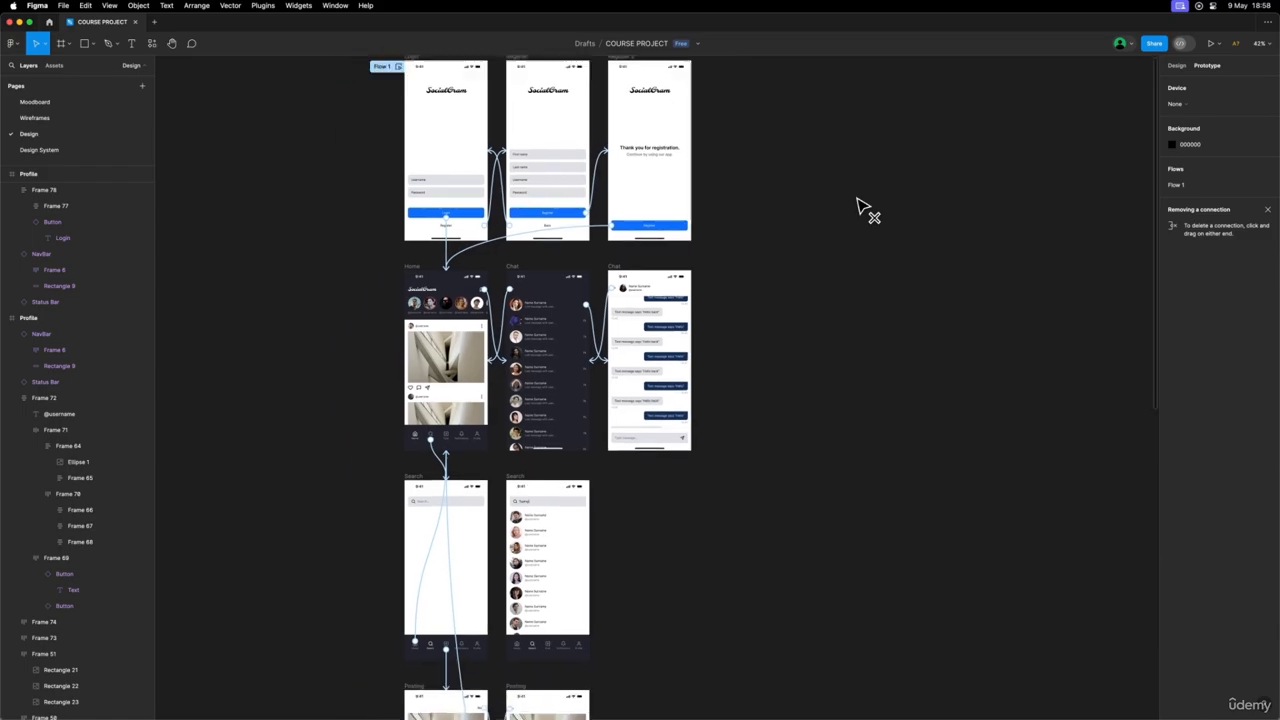
{"action": "scroll", "coordinate": [857, 200], "scroll_direction": "up", "scroll_amount": 1}
{"action": "scroll", "coordinate": [857, 200], "scroll_direction": "left", "scroll_amount": 3}
Step: Present the prototype and go from the Login screen to the Home screen with its Login button
{"action": "left_click", "coordinate": [1205, 45]}
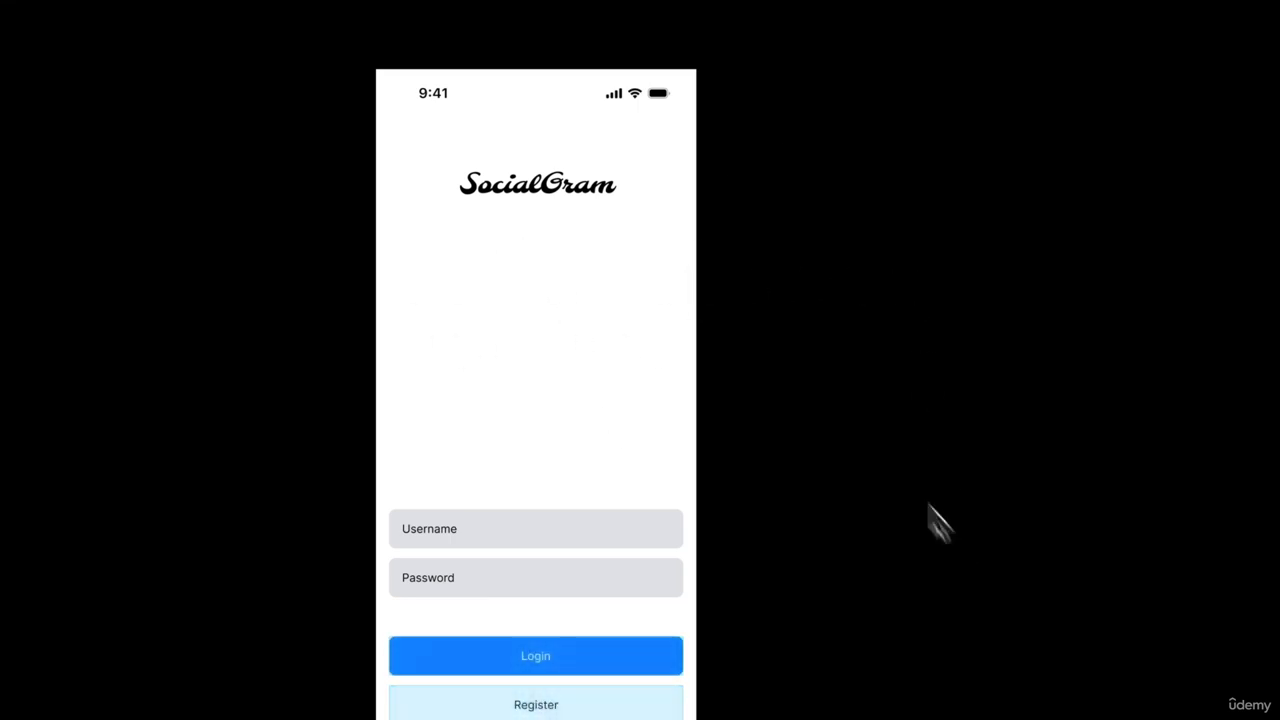
{"action": "left_click", "coordinate": [614, 356]}
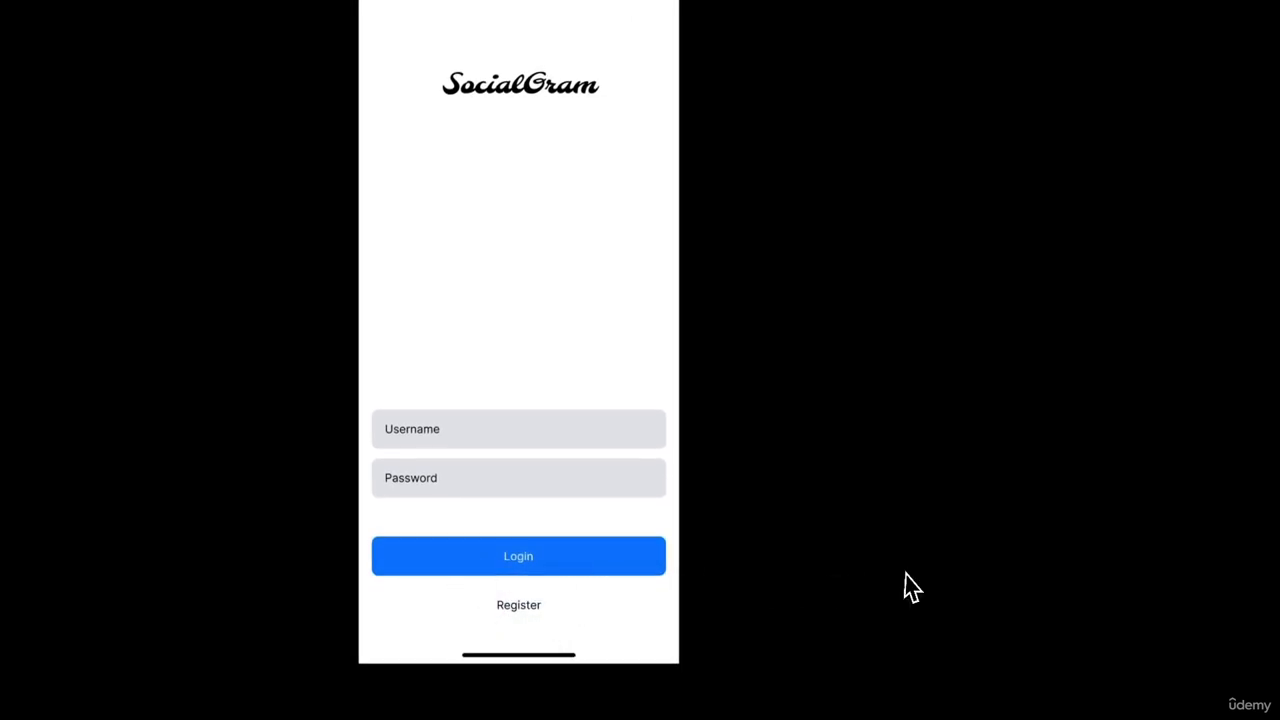
{"action": "left_click", "coordinate": [607, 556]}
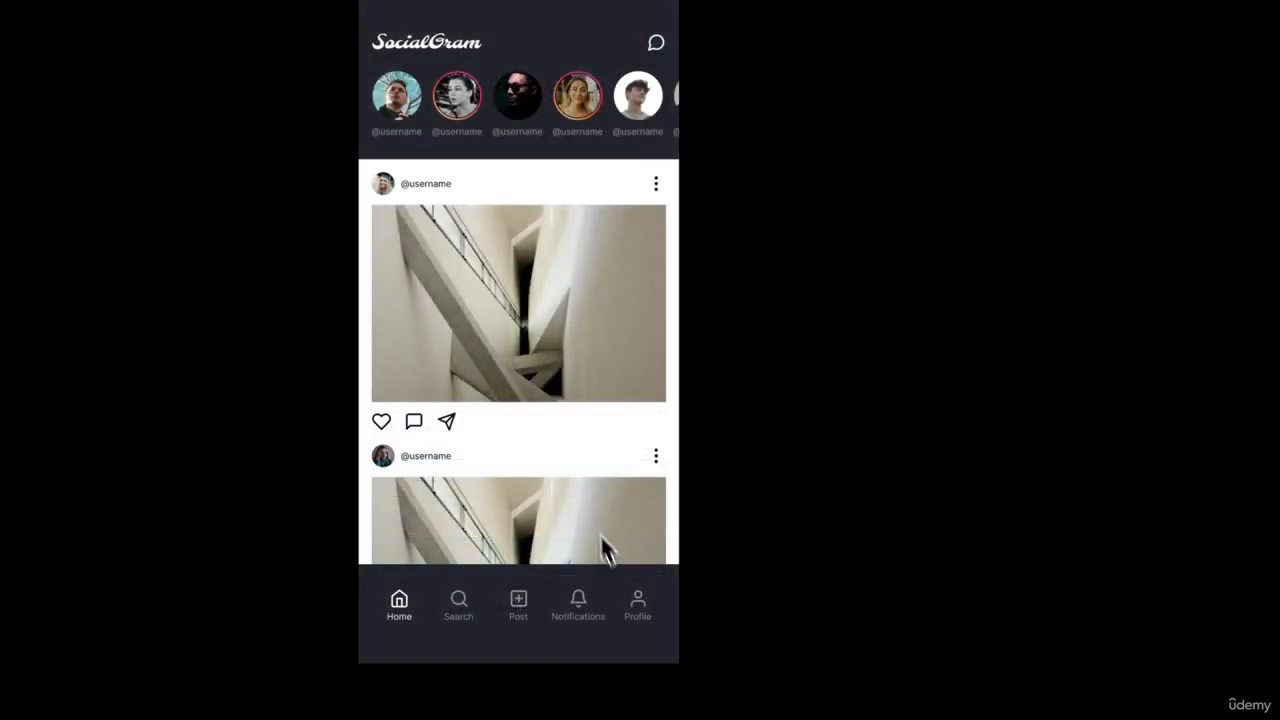
{"action": "left_click", "coordinate": [571, 485]}
{"action": "left_click", "coordinate": [497, 557]}
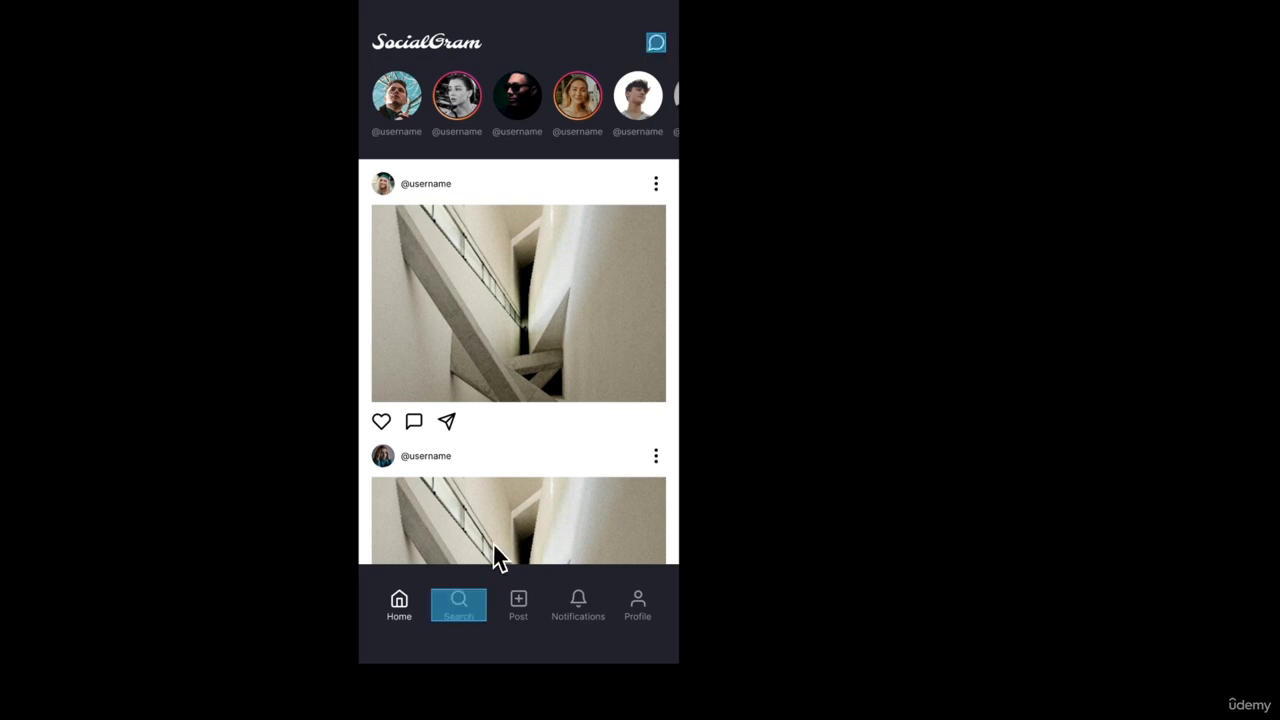
Step: Test the chat links by opening the chat list and its first conversation, then going back to Home
{"action": "left_click", "coordinate": [656, 42]}
{"action": "left_click", "coordinate": [589, 143]}
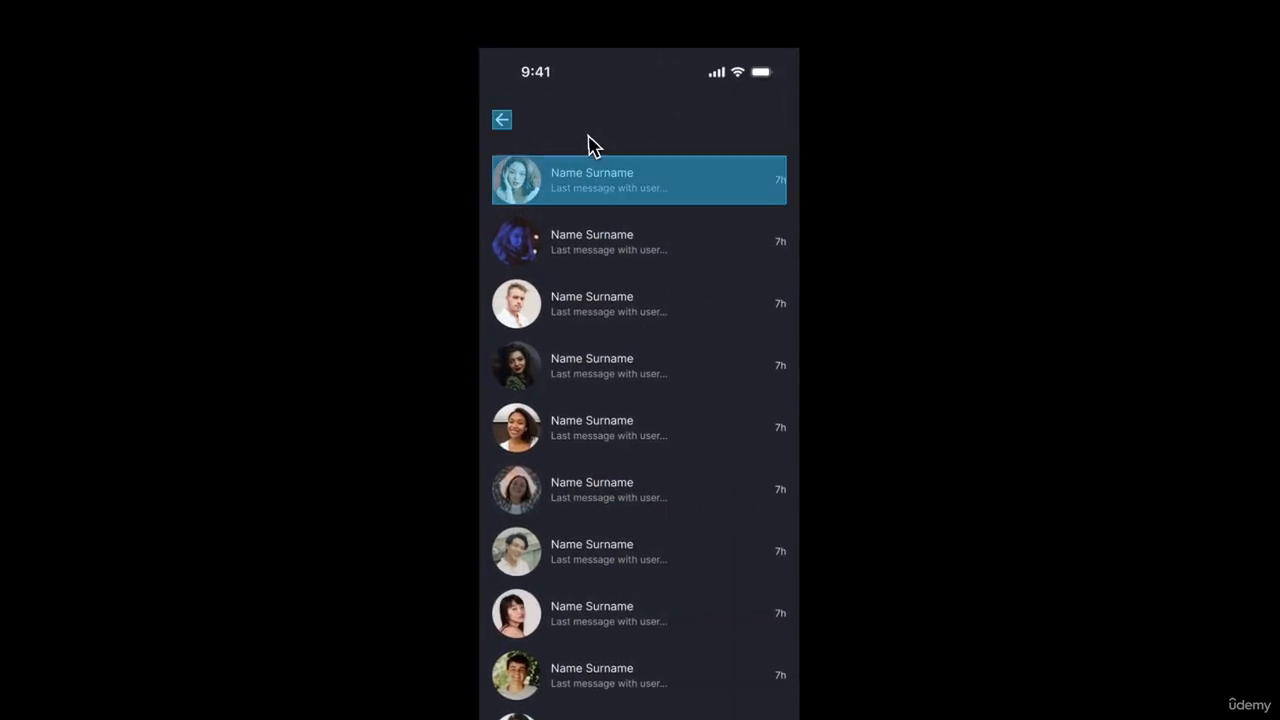
{"action": "left_click", "coordinate": [574, 176]}
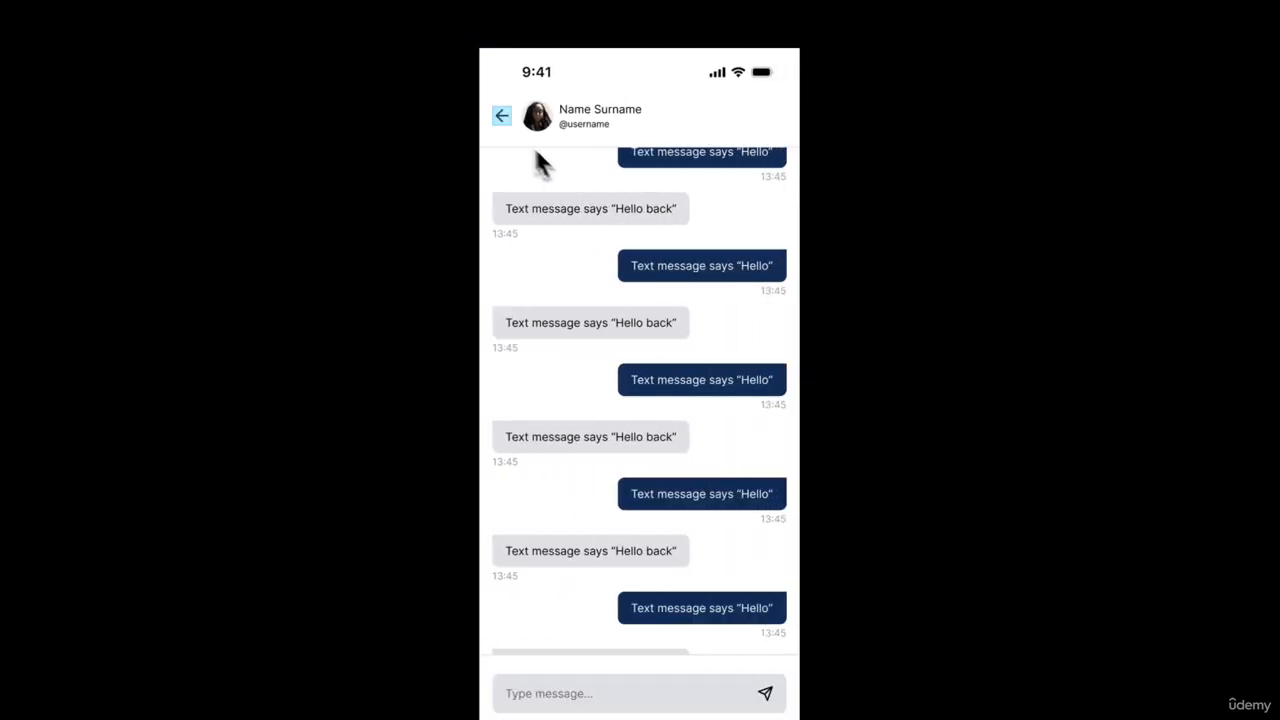
{"action": "left_click", "coordinate": [502, 117]}
{"action": "left_click", "coordinate": [504, 124]}
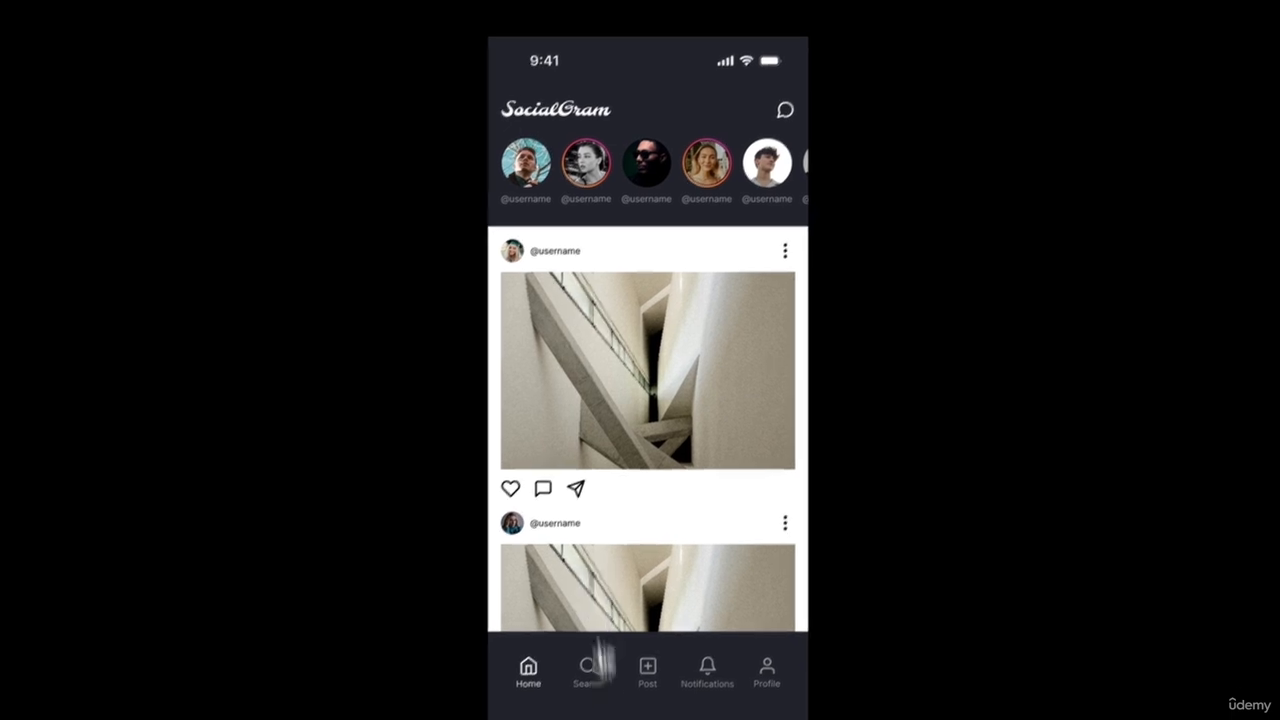
Step: Test the navigation bar by visiting the Search, Post, Notifications and Profile screens in turn
{"action": "left_click", "coordinate": [588, 666]}
{"action": "left_click", "coordinate": [623, 143]}
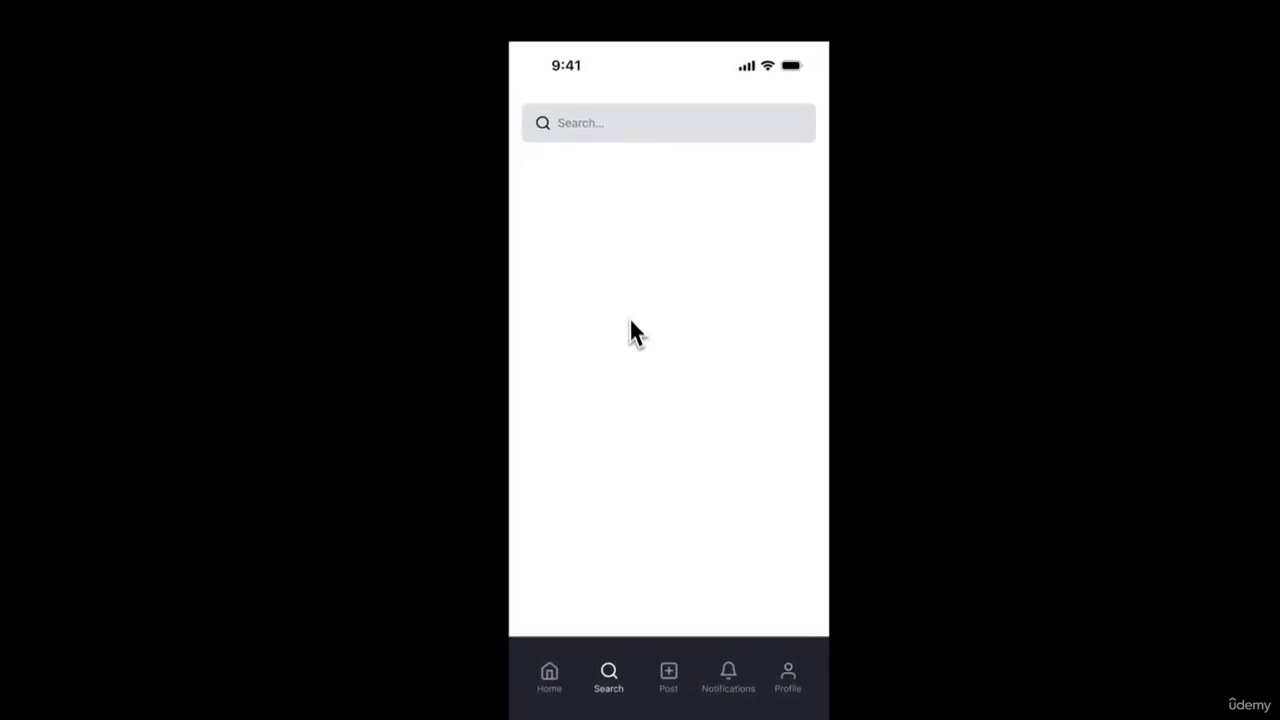
{"action": "left_click", "coordinate": [593, 166]}
{"action": "left_click", "coordinate": [670, 680]}
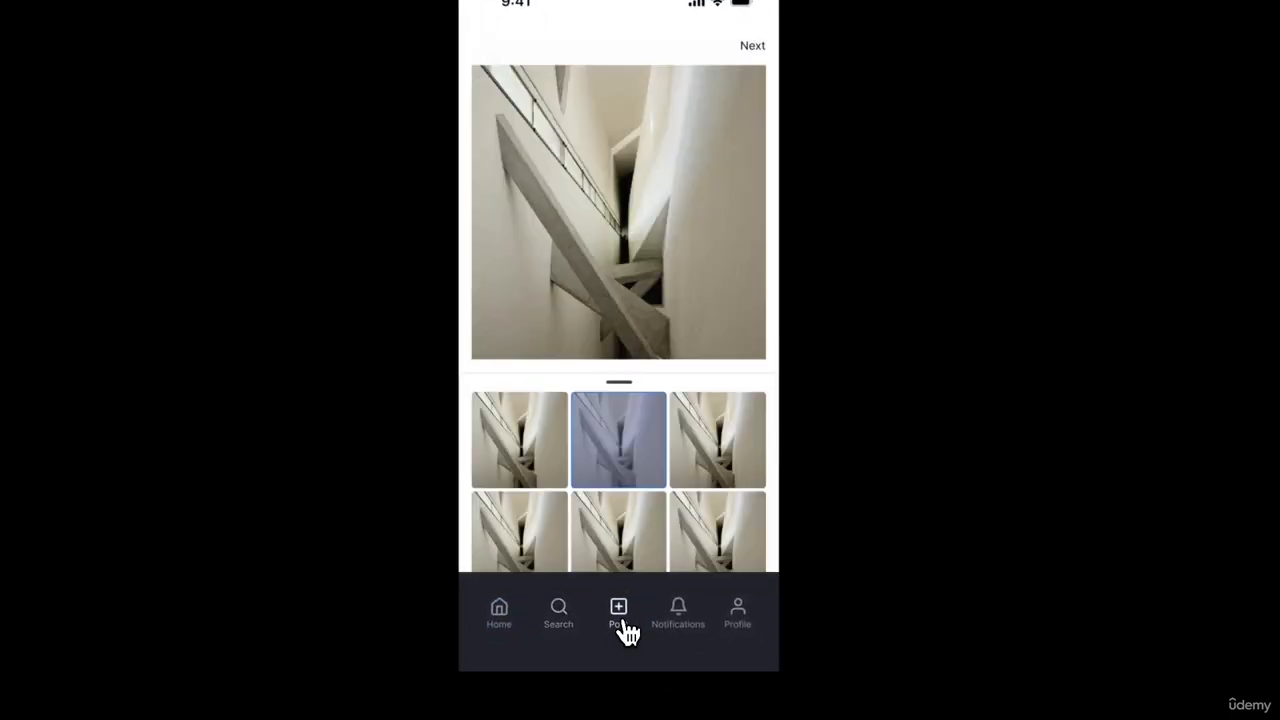
{"action": "left_click", "coordinate": [650, 545]}
{"action": "left_click", "coordinate": [680, 613]}
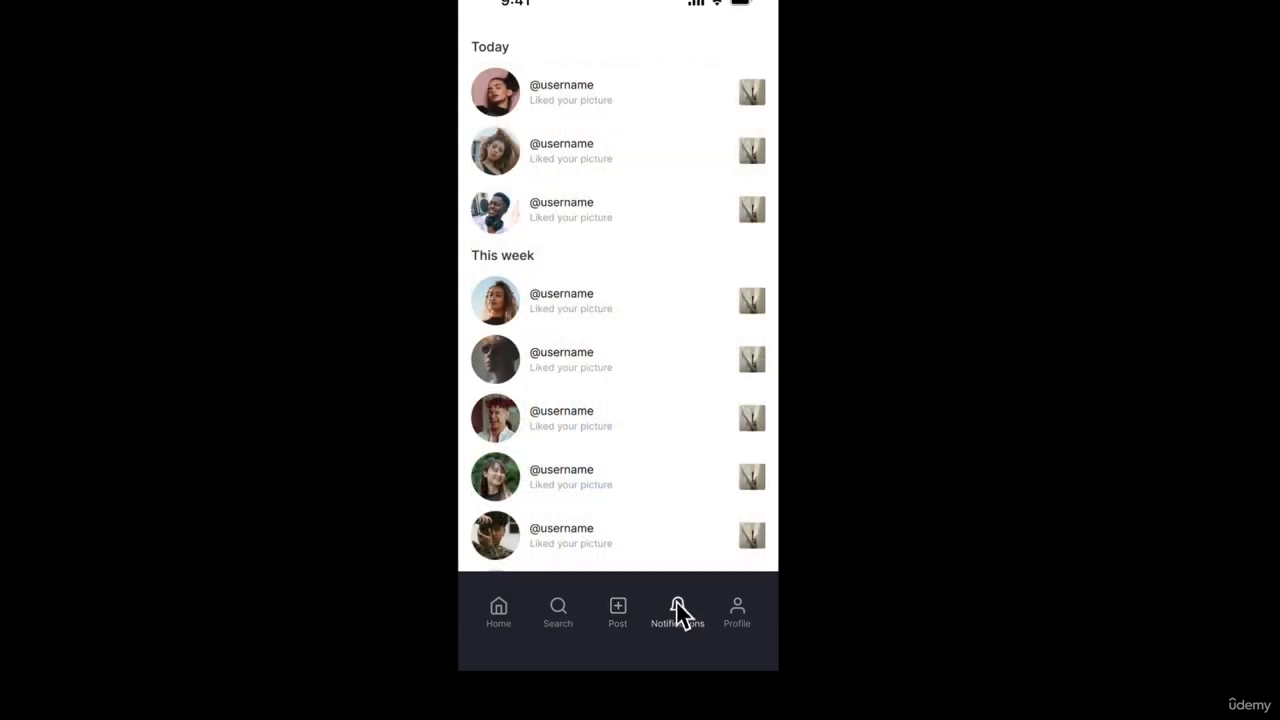
{"action": "left_click", "coordinate": [722, 608]}
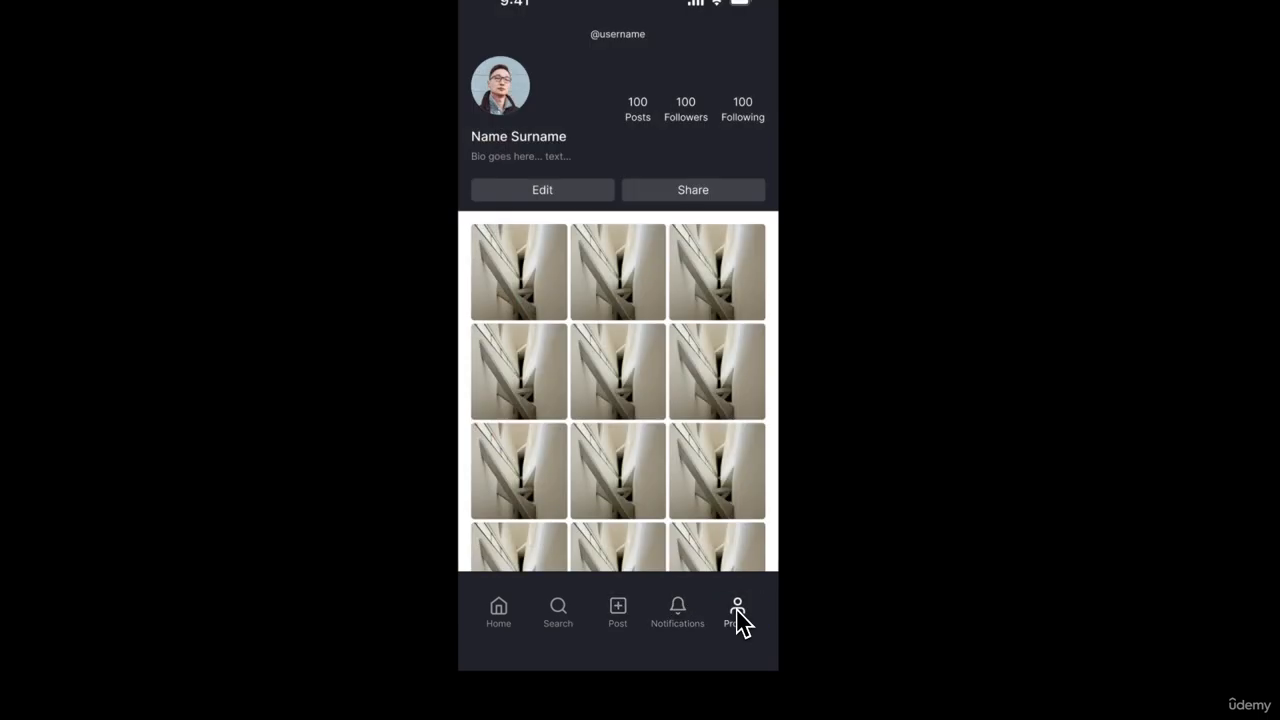
Step: Test the Profile screen's links by opening Edit Profile, saving the changes and opening the Followers list
{"action": "left_click", "coordinate": [668, 492]}
{"action": "left_click", "coordinate": [581, 200]}
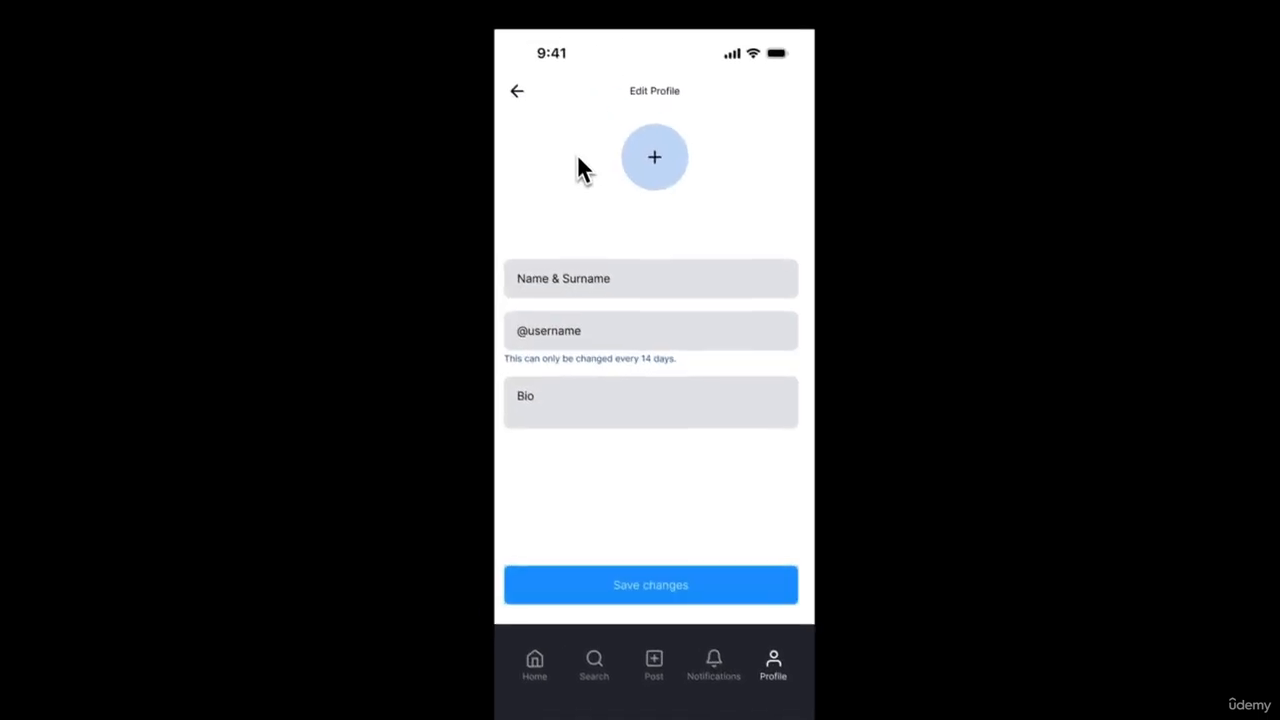
{"action": "left_click", "coordinate": [605, 540]}
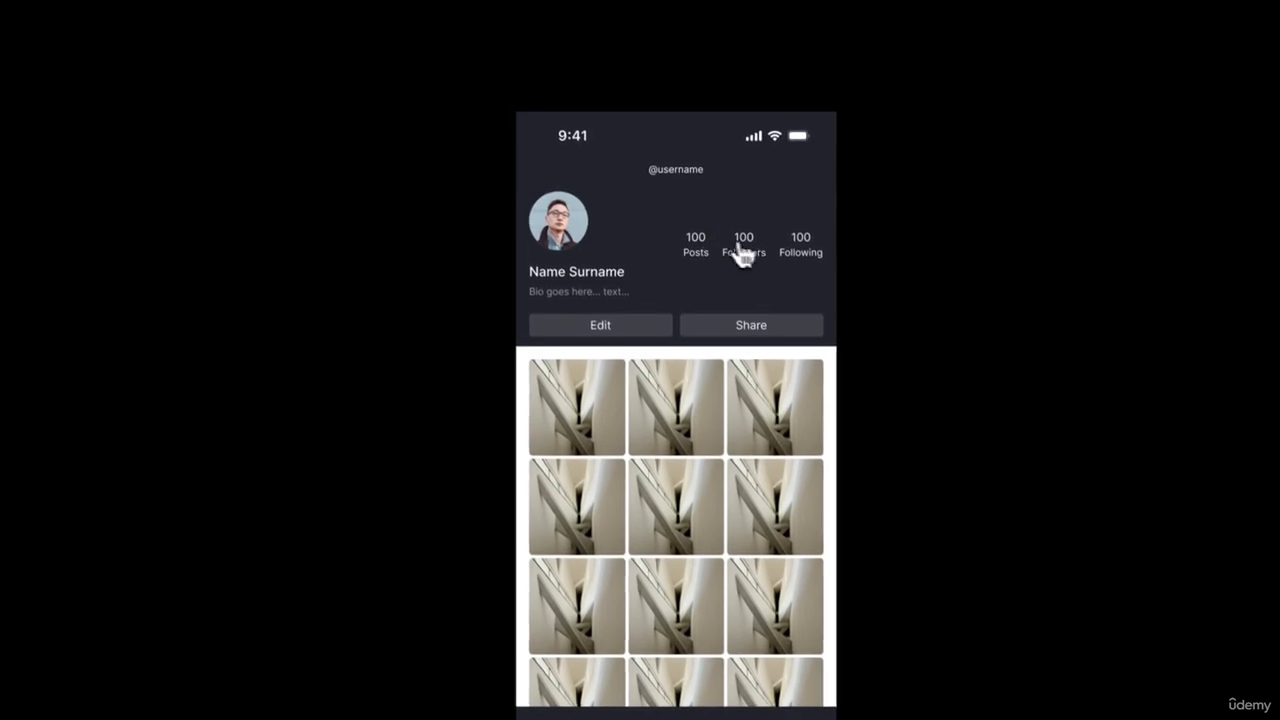
{"action": "left_click", "coordinate": [732, 177]}
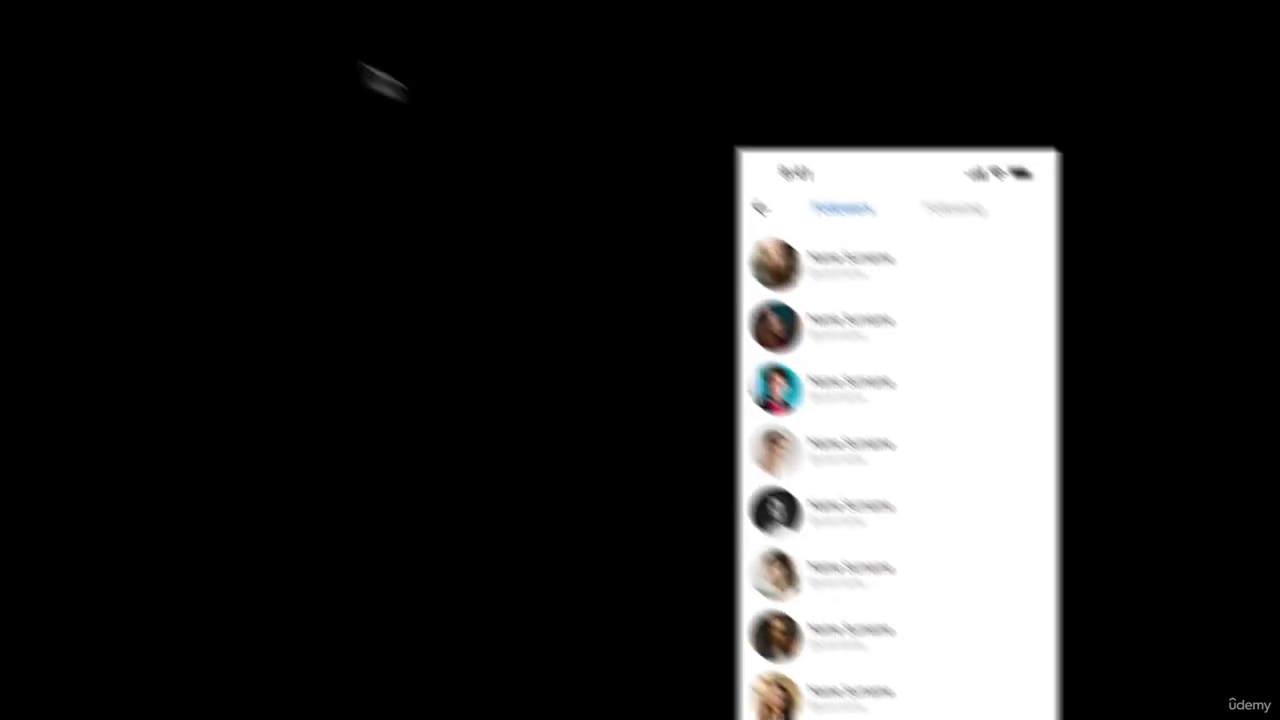
Step: Return to the design file and link the first Search frame's search field to the second Search frame with an on-click Dissolve
{"action": "left_click", "coordinate": [155, 28]}
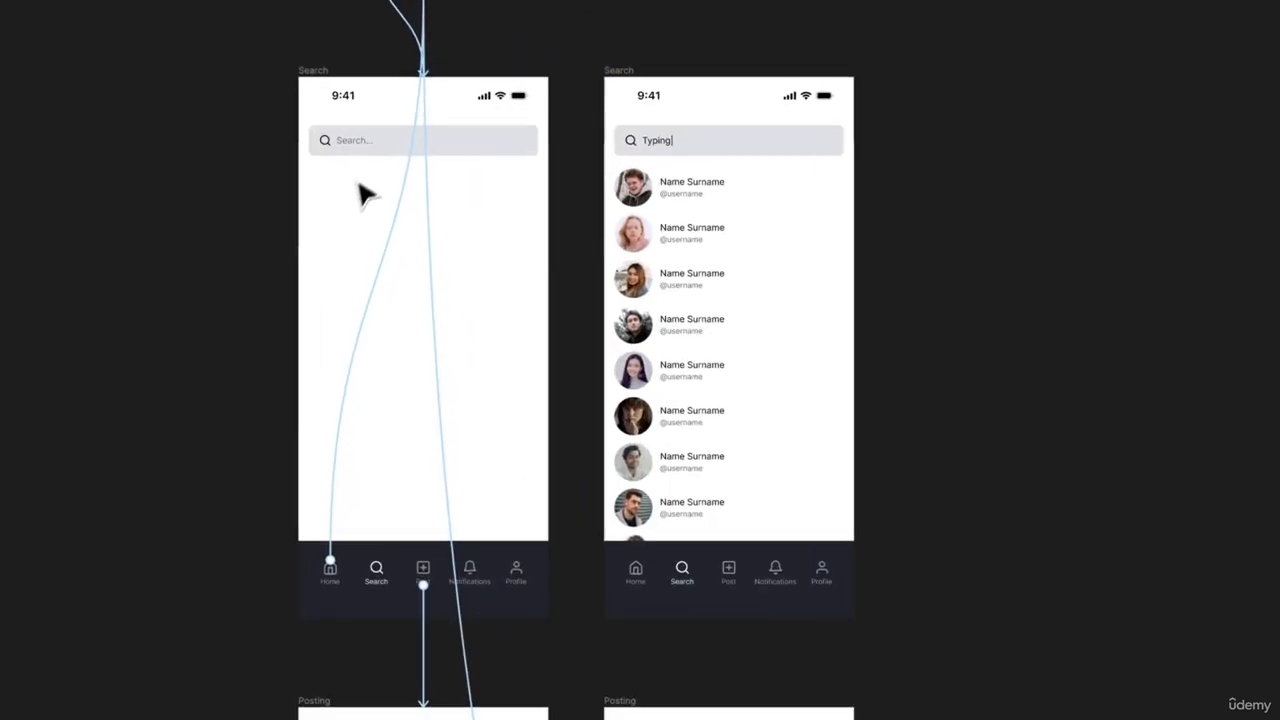
{"action": "left_click", "coordinate": [372, 148]}
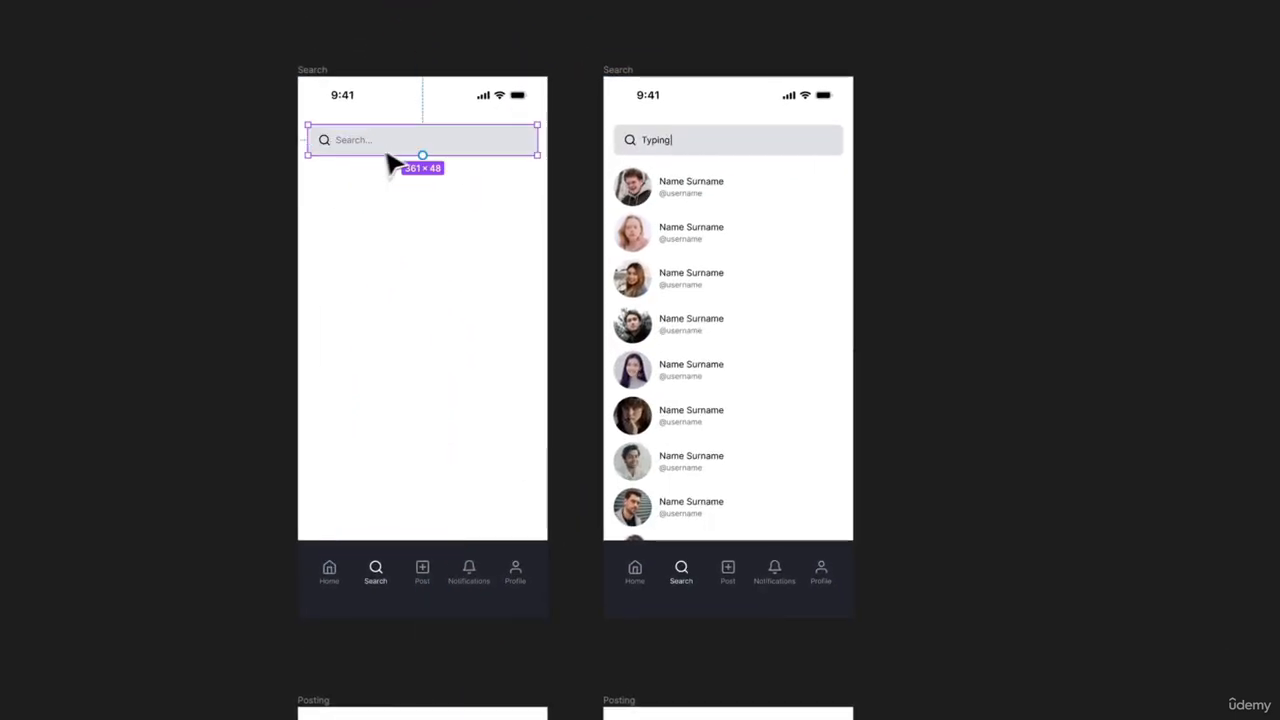
{"action": "left_click_drag", "start_coordinate": [606, 214], "coordinate": [632, 214]}
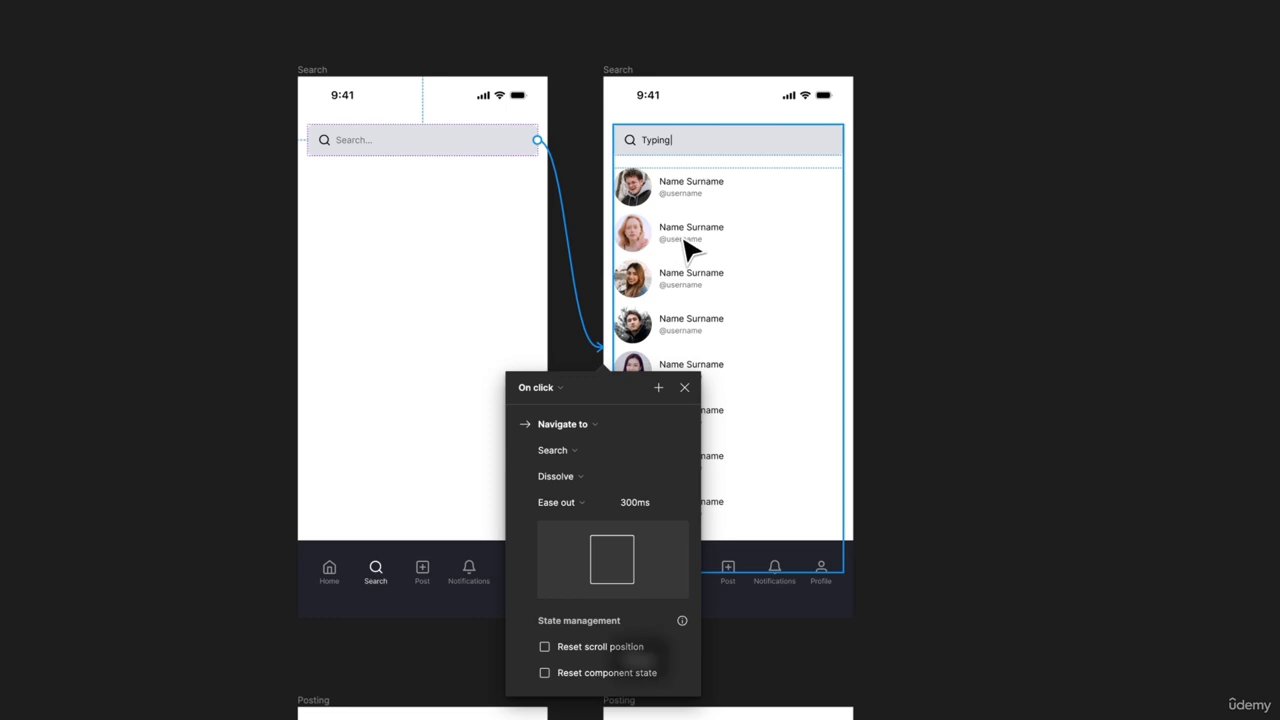
{"action": "key", "text": "Escape"}
Step: Check the links from the second Search frame's Post item and the second Posting frame's Post button
{"action": "scroll", "coordinate": [655, 595], "scroll_direction": "down", "scroll_amount": 5}
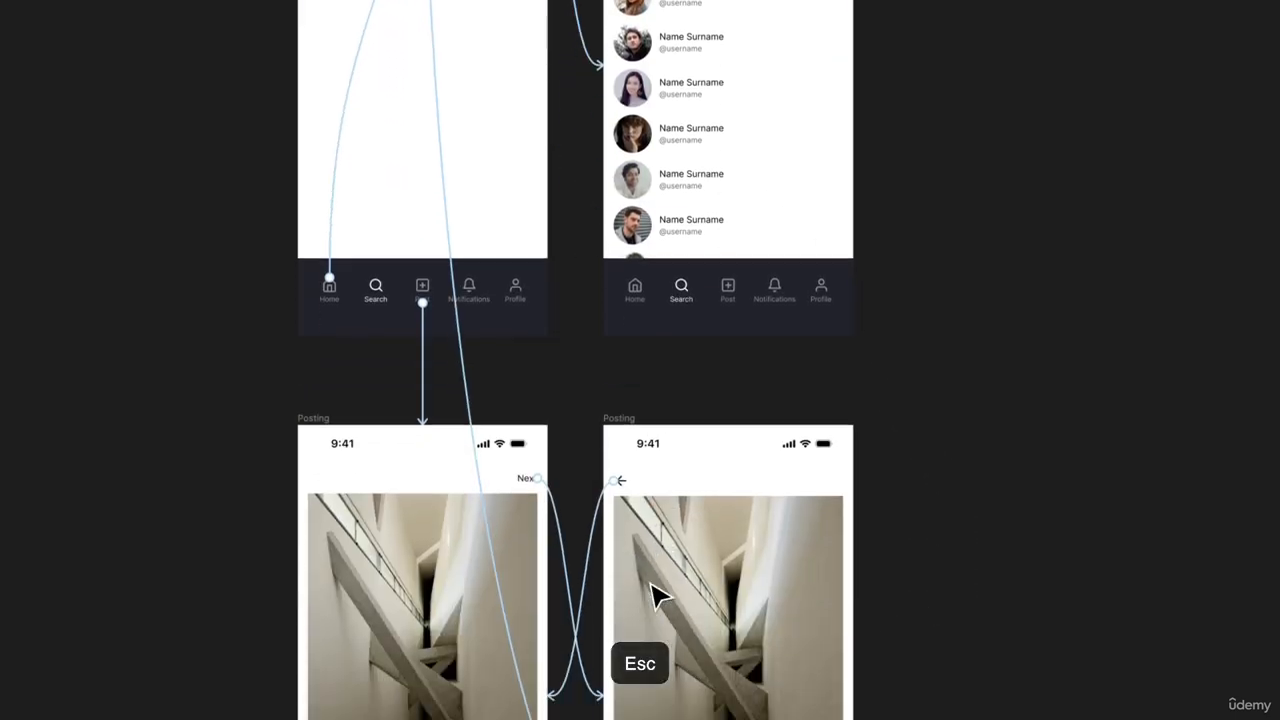
{"action": "left_click", "coordinate": [729, 297]}
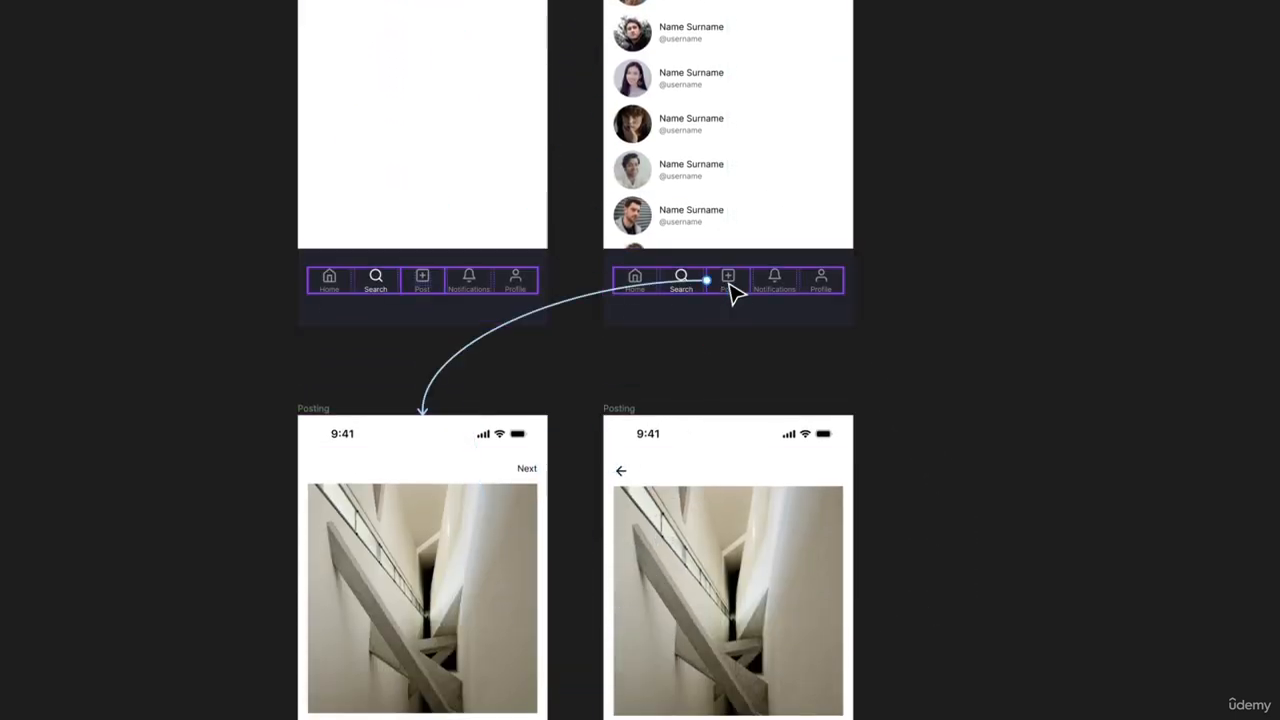
{"action": "scroll", "coordinate": [745, 345], "scroll_direction": "down", "scroll_amount": 8}
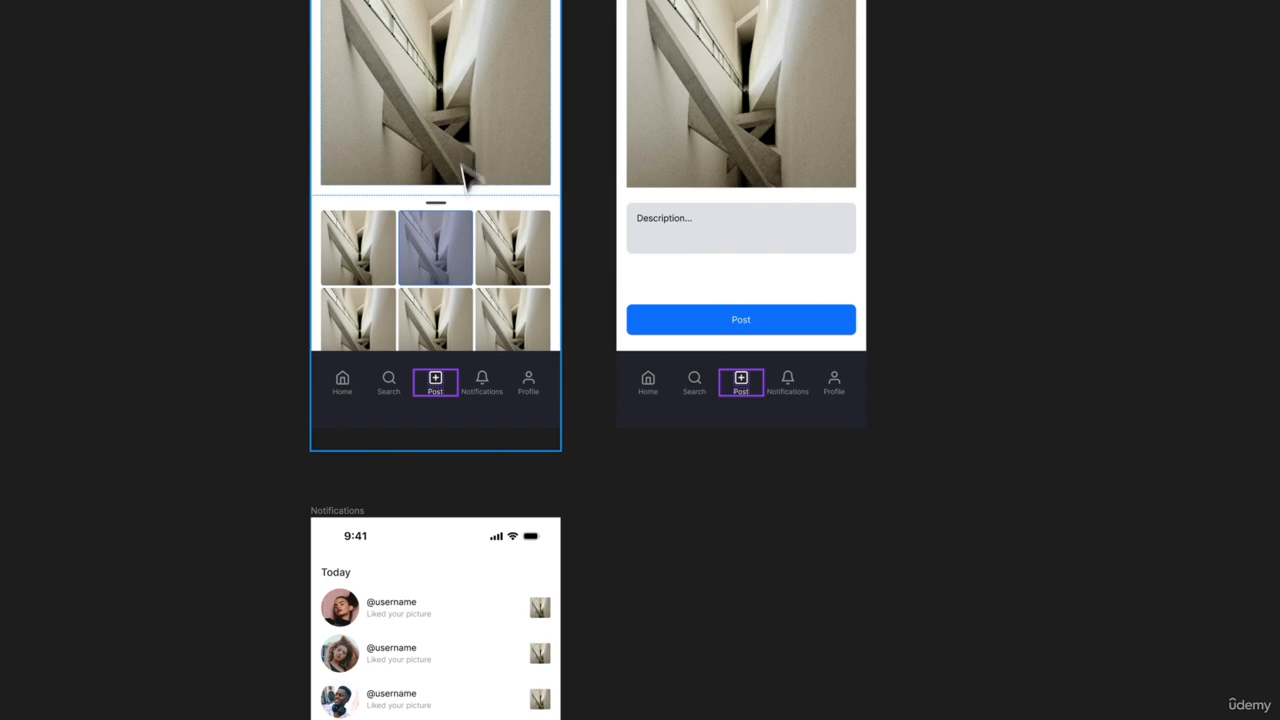
{"action": "left_click", "coordinate": [668, 332]}
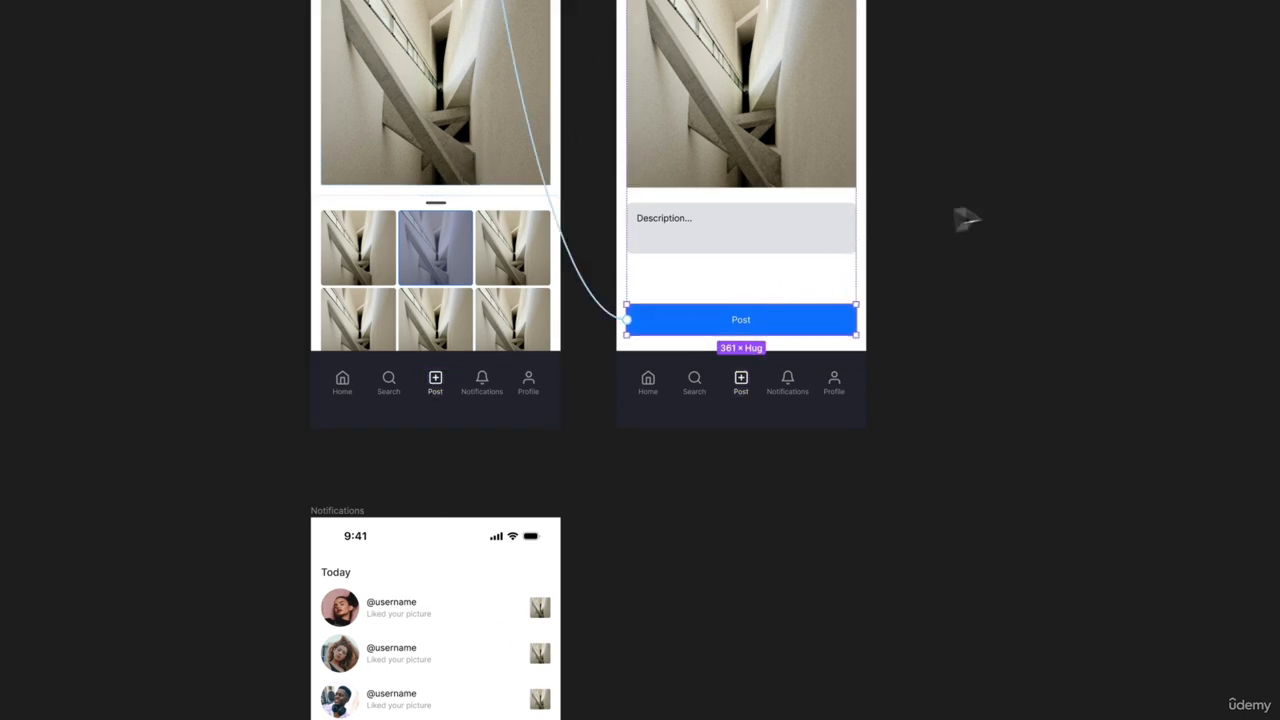
{"action": "left_click", "coordinate": [966, 220]}
{"action": "scroll", "coordinate": [630, 478], "scroll_direction": "down", "scroll_amount": 4}
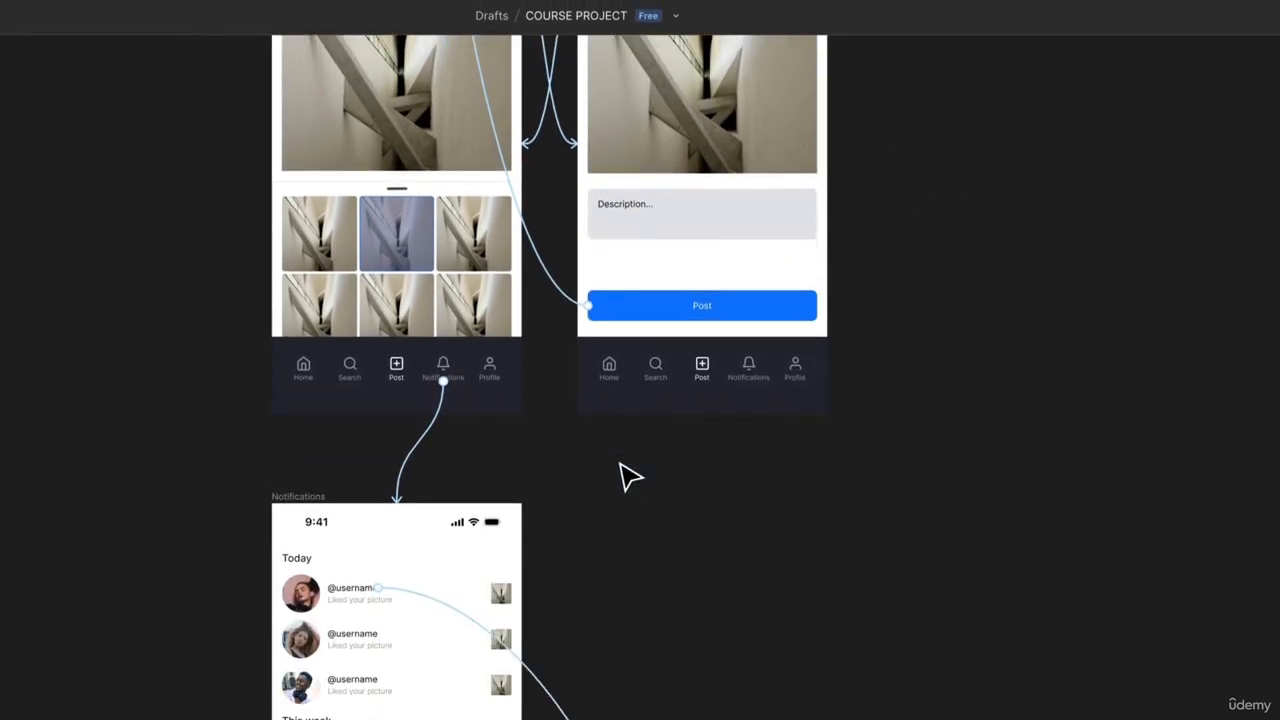
Step: Link the Following label in the Followers list frame to the Following list frame with an on-click Dissolve
{"action": "scroll", "coordinate": [623, 477], "scroll_direction": "down", "scroll_amount": 10}
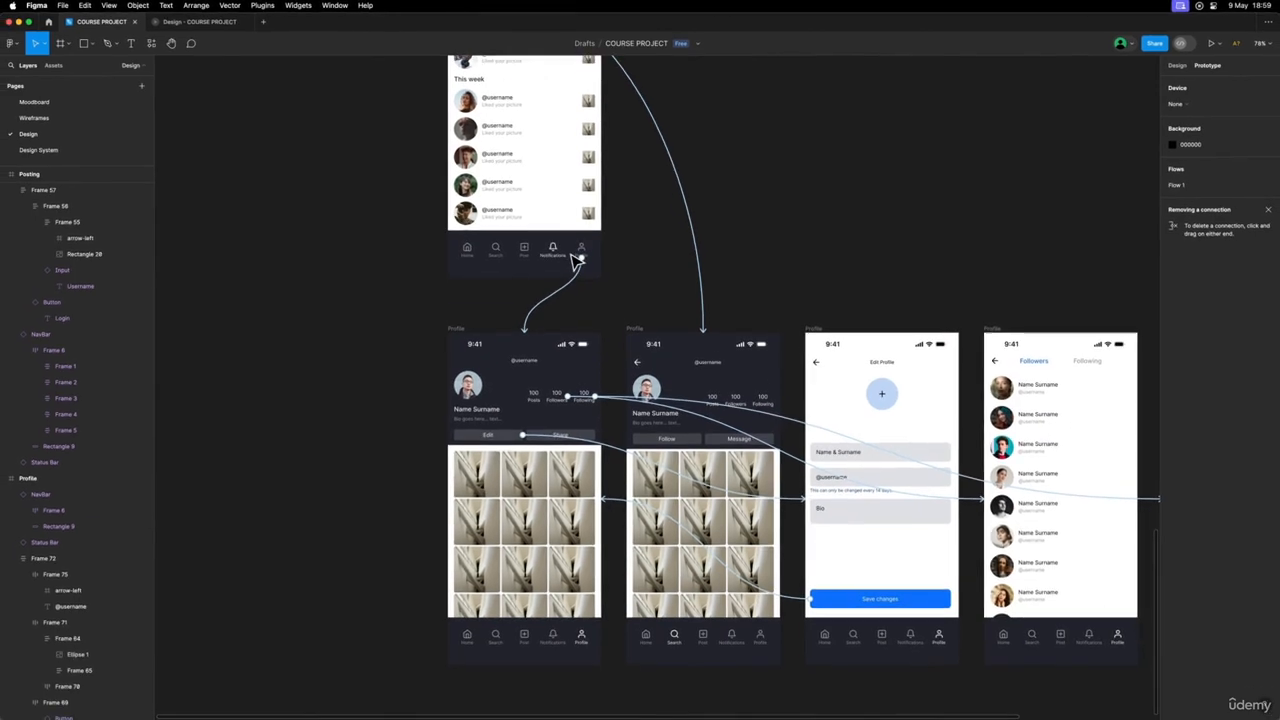
{"action": "scroll", "coordinate": [586, 312], "scroll_direction": "down", "scroll_amount": 5}
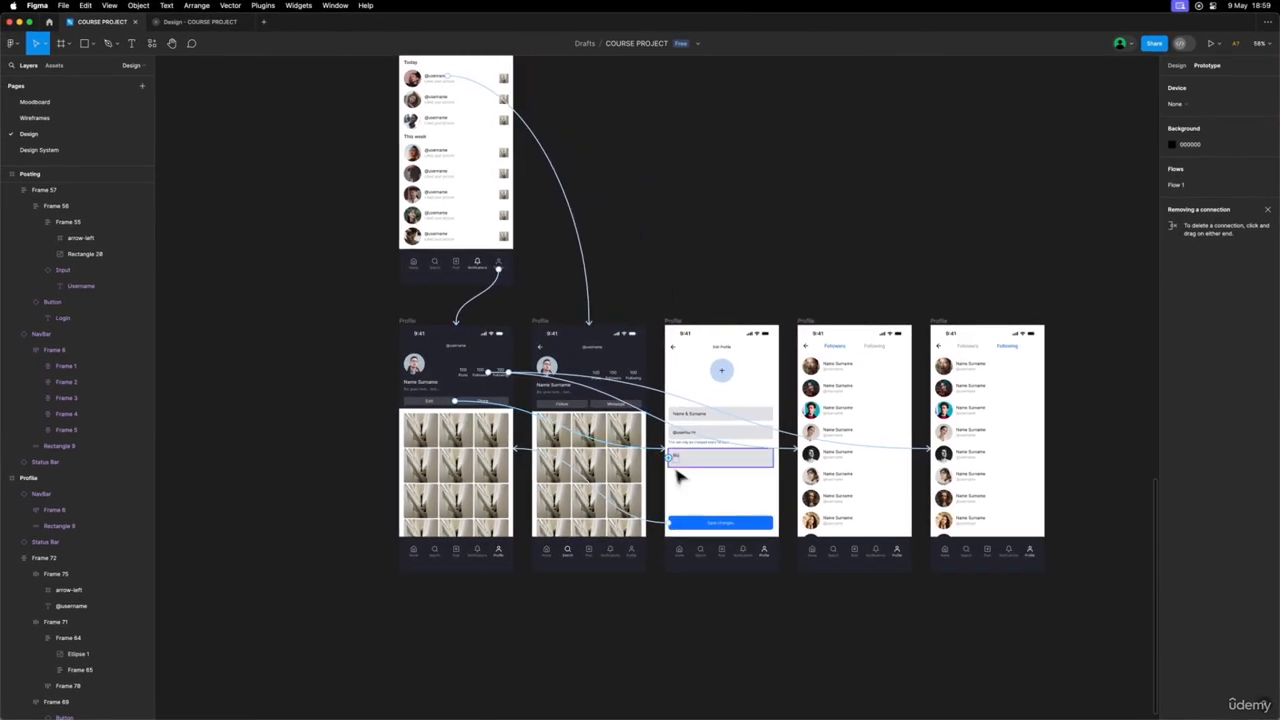
{"action": "scroll", "coordinate": [677, 477], "scroll_direction": "up", "scroll_amount": 5}
{"action": "scroll", "coordinate": [578, 400], "scroll_direction": "down", "scroll_amount": 4}
{"action": "scroll", "coordinate": [578, 402], "scroll_direction": "up", "scroll_amount": 2}
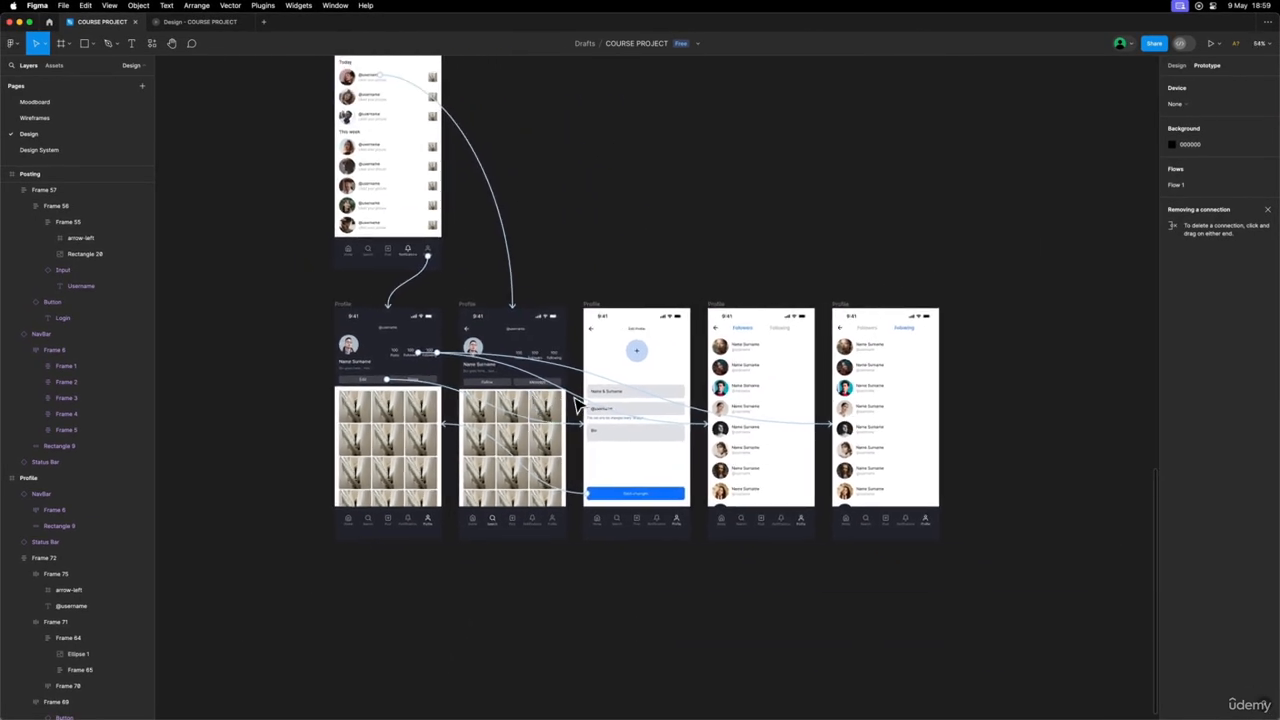
{"action": "left_click", "coordinate": [848, 303]}
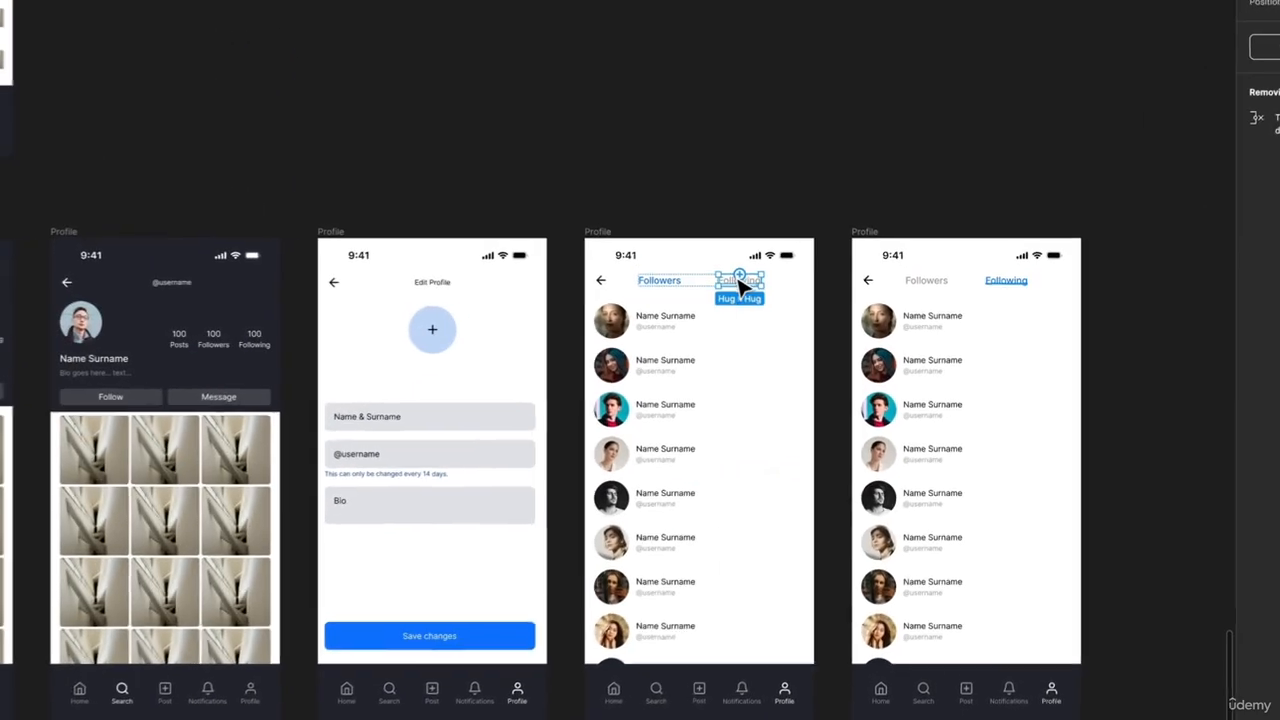
{"action": "left_click_drag", "start_coordinate": [735, 287], "coordinate": [895, 342]}
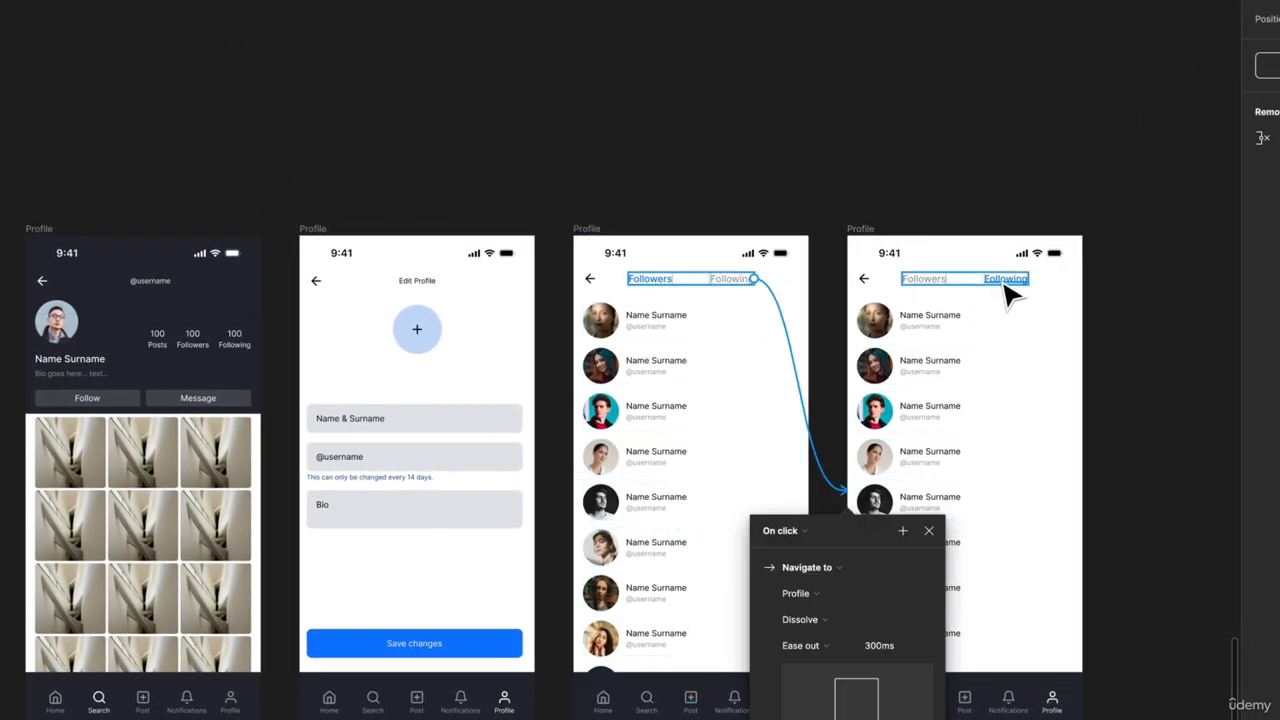
Step: Link the Followers label in the Following list frame back to the Followers list frame
{"action": "left_click", "coordinate": [926, 285]}
{"action": "left_click_drag", "start_coordinate": [925, 274], "coordinate": [771, 409]}
{"action": "key", "text": "Escape"}
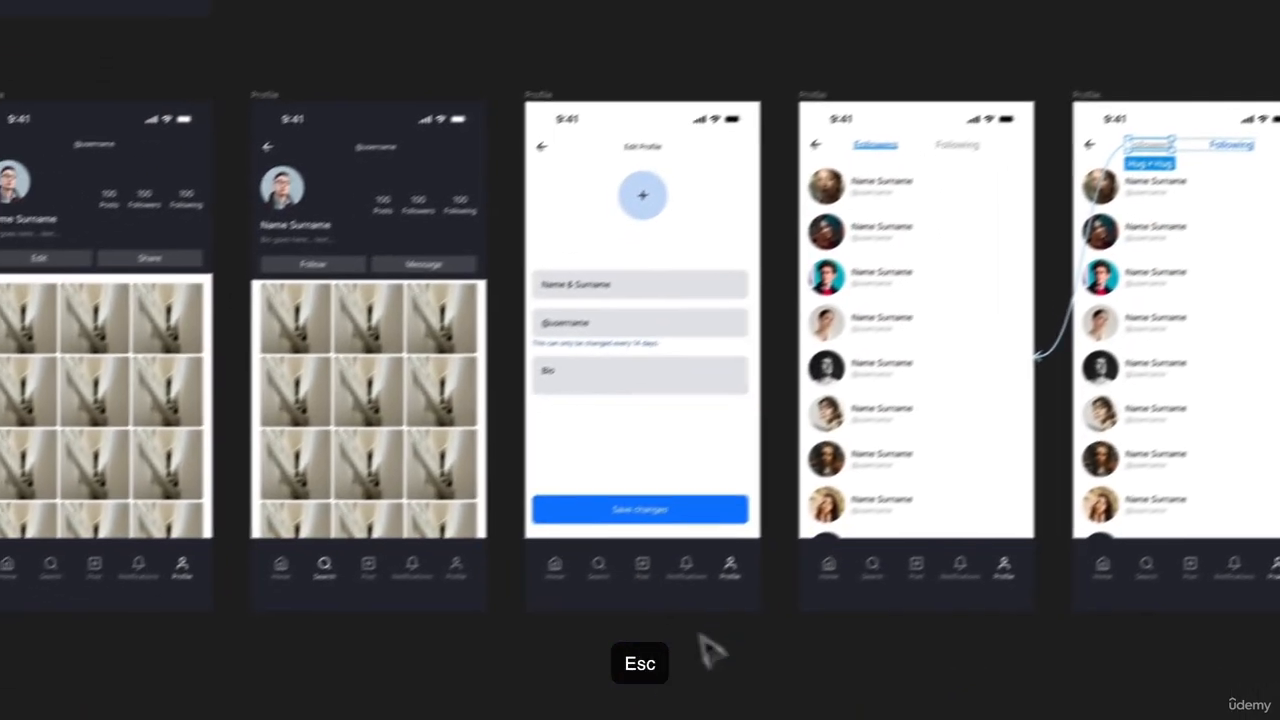
{"action": "left_click", "coordinate": [743, 609]}
Step: Link the Edit Profile frame's back arrow to the first Profile frame
{"action": "scroll", "coordinate": [739, 579], "scroll_direction": "down", "scroll_amount": 3}
{"action": "scroll", "coordinate": [743, 590], "scroll_direction": "up", "scroll_amount": 3}
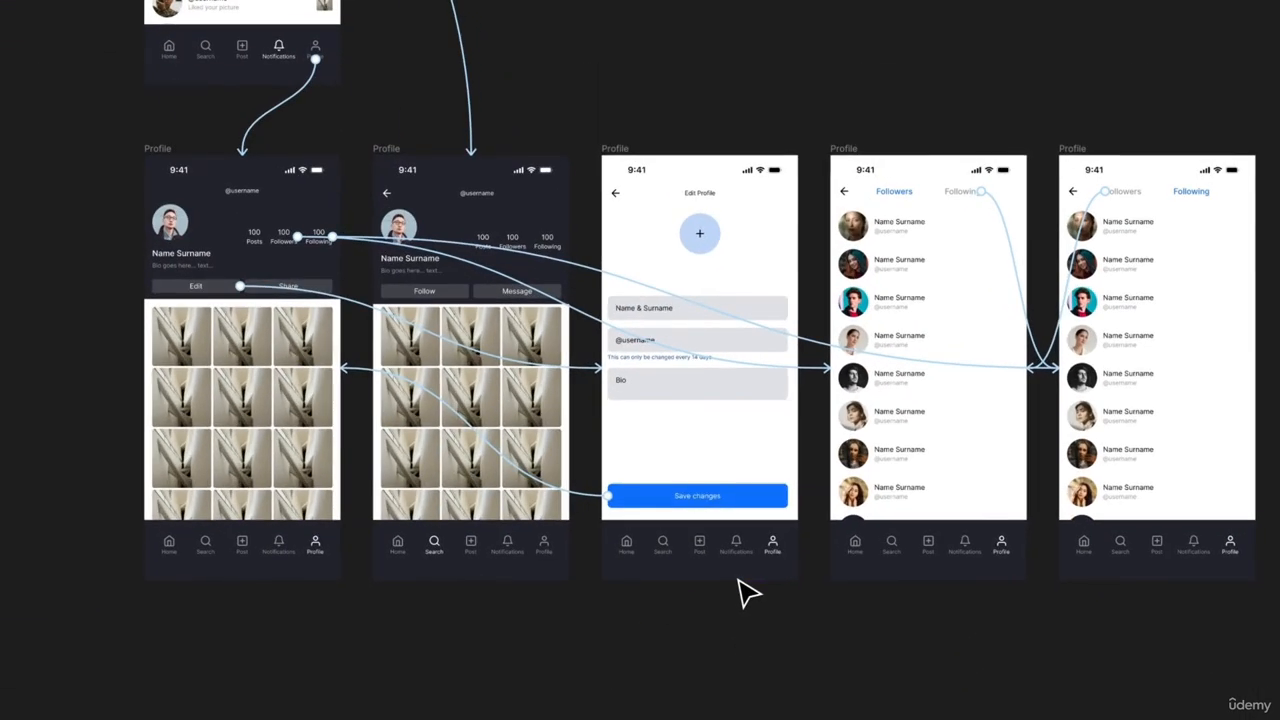
{"action": "left_click", "coordinate": [617, 198]}
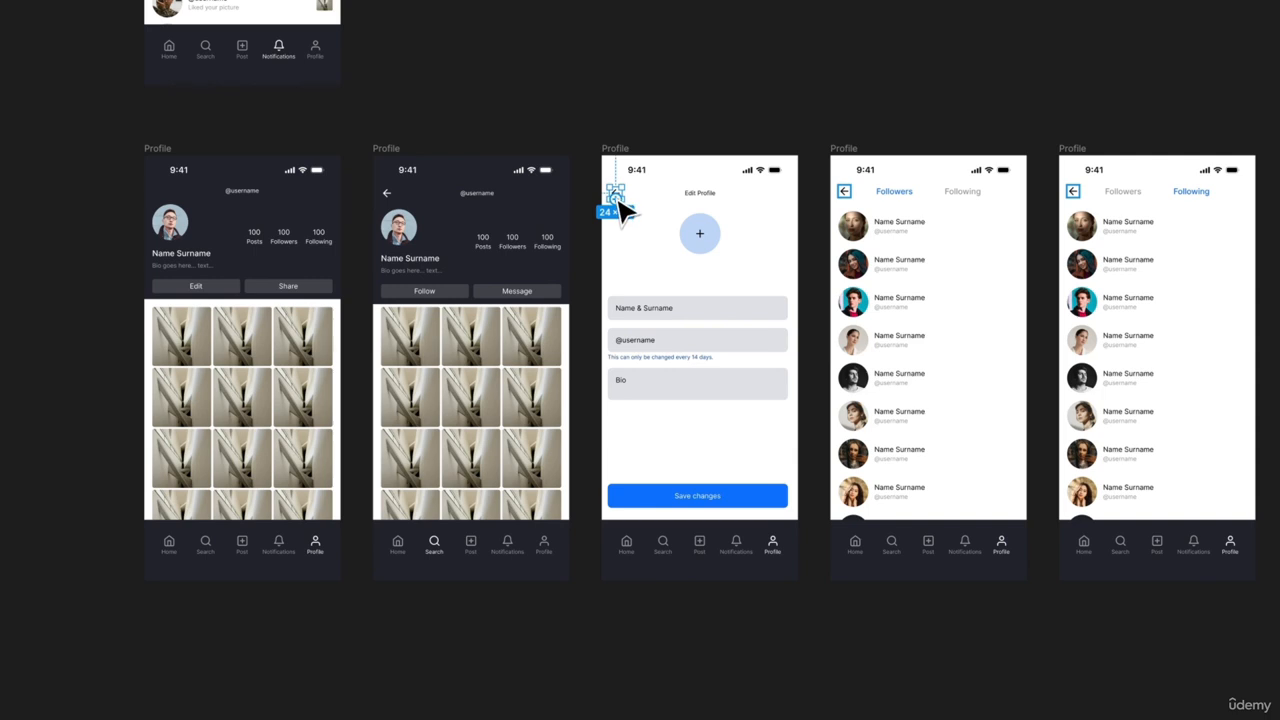
{"action": "left_click_drag", "start_coordinate": [620, 208], "coordinate": [515, 268]}
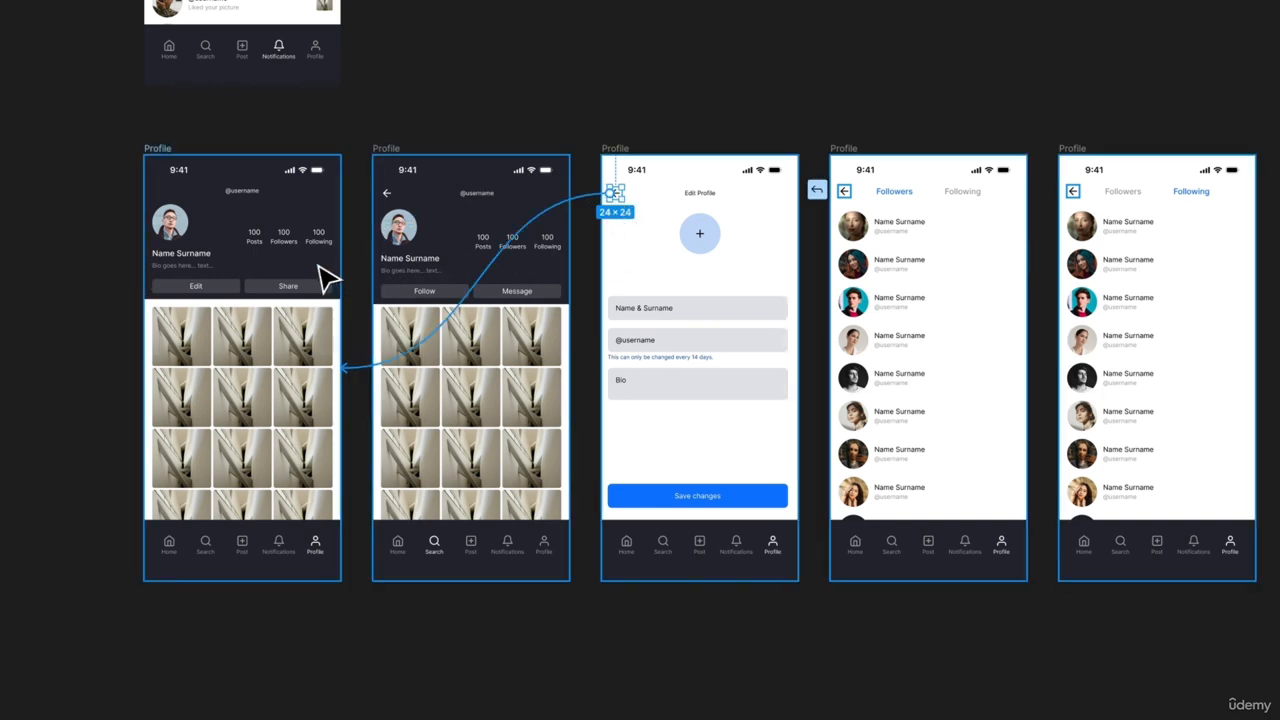
{"action": "left_click_drag", "start_coordinate": [328, 280], "coordinate": [328, 280]}
{"action": "key", "text": "Escape"}
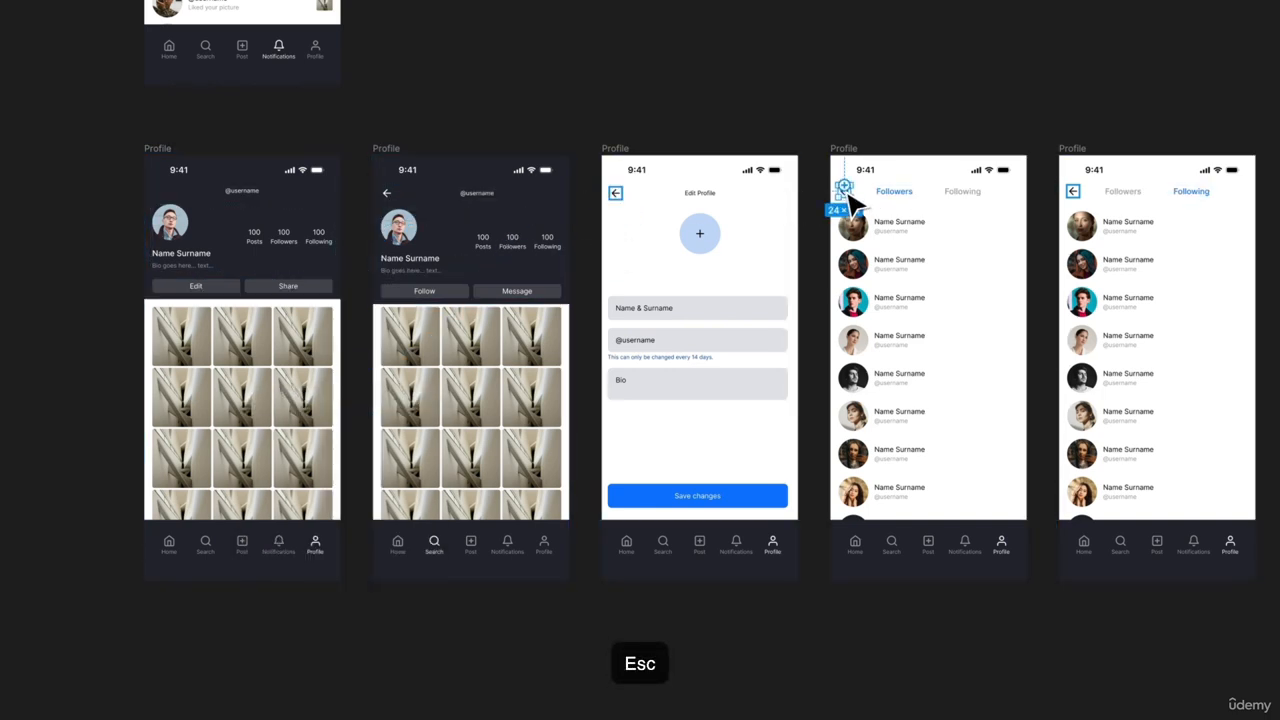
Step: Link the Followers frame's back arrow to the second Profile frame with an on-click Dissolve, and try linking the Following frame's back arrow
{"action": "left_click_drag", "start_coordinate": [848, 195], "coordinate": [573, 316]}
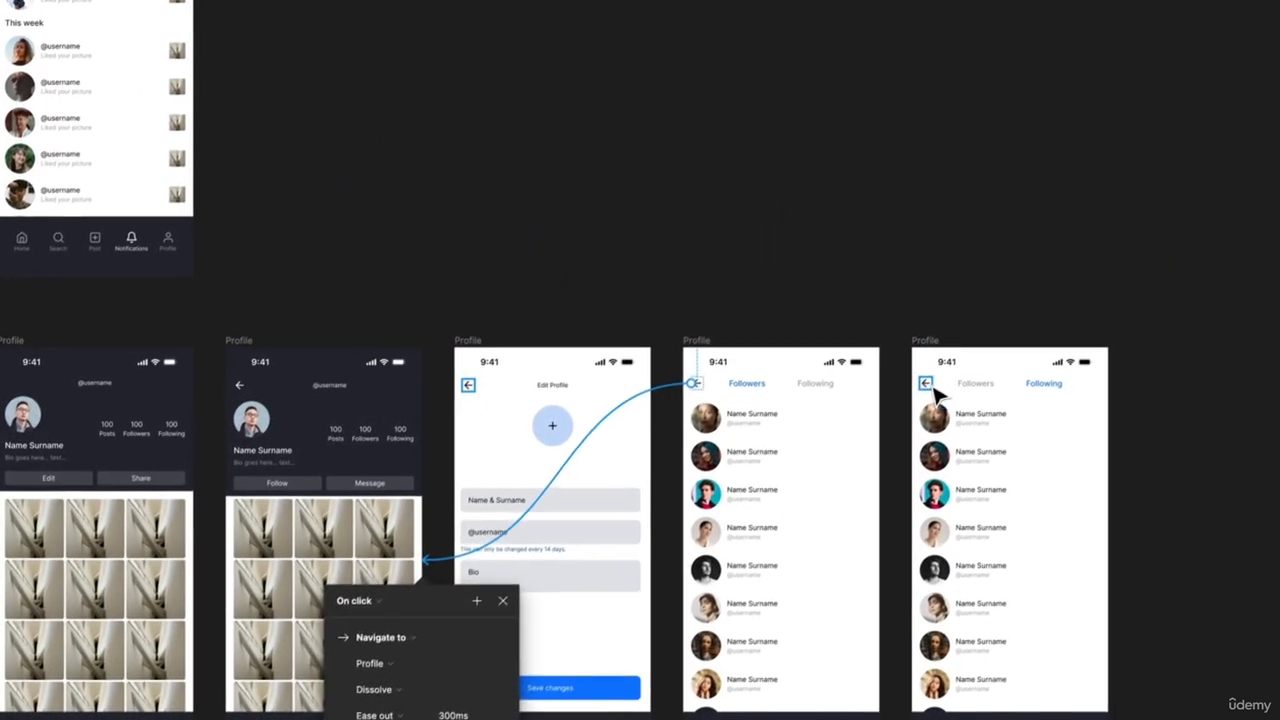
{"action": "left_click", "coordinate": [1075, 193]}
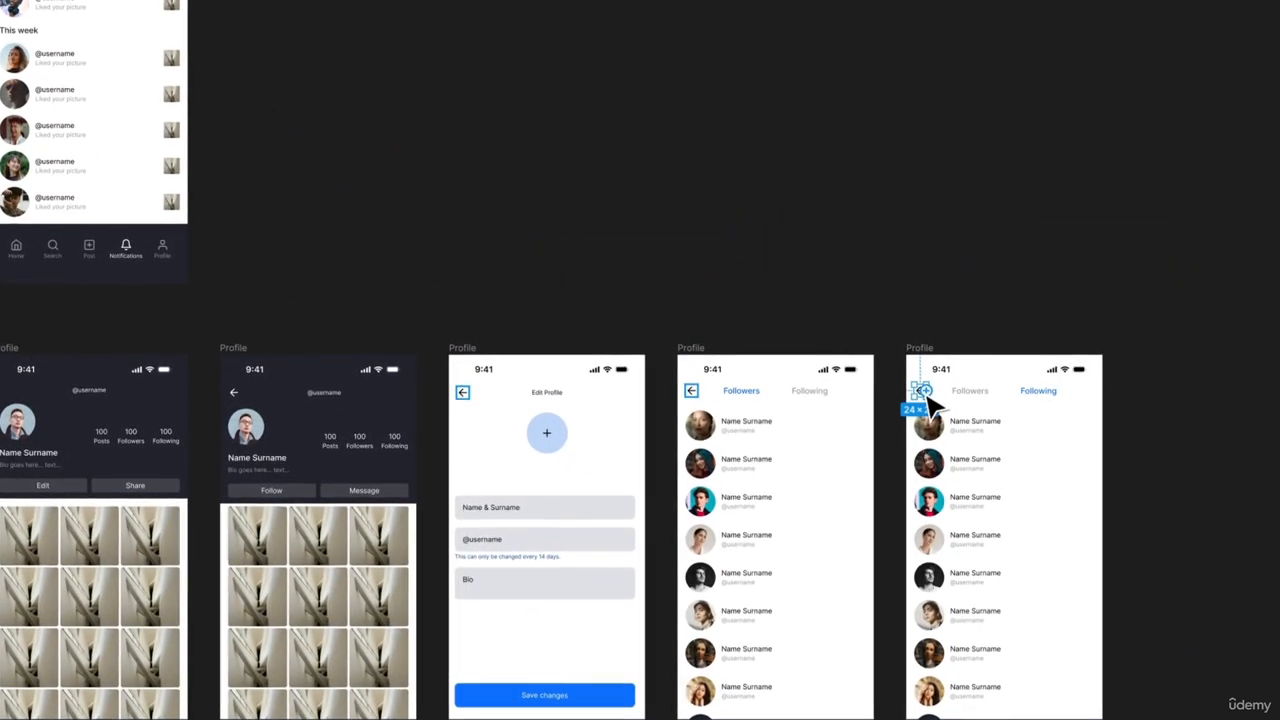
{"action": "left_click_drag", "start_coordinate": [927, 395], "coordinate": [425, 565]}
{"action": "left_click", "coordinate": [416, 162]}
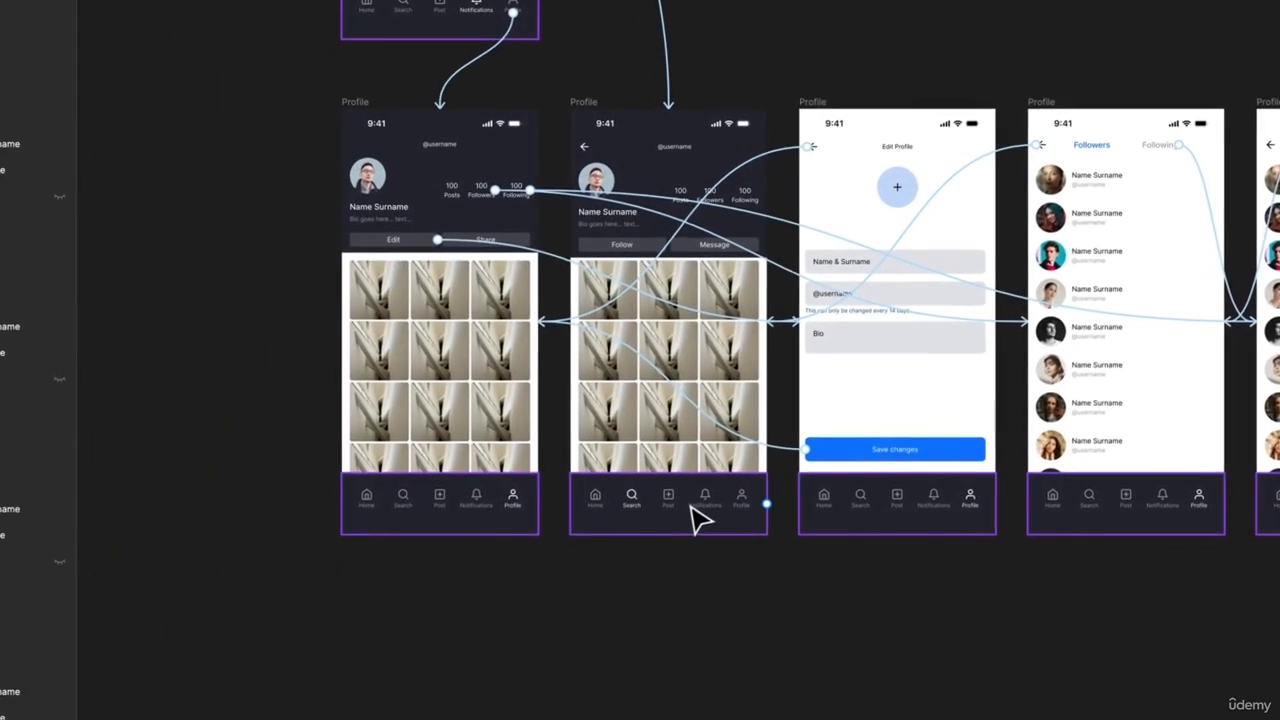
{"action": "left_click", "coordinate": [735, 505]}
{"action": "double_click", "coordinate": [732, 498]}
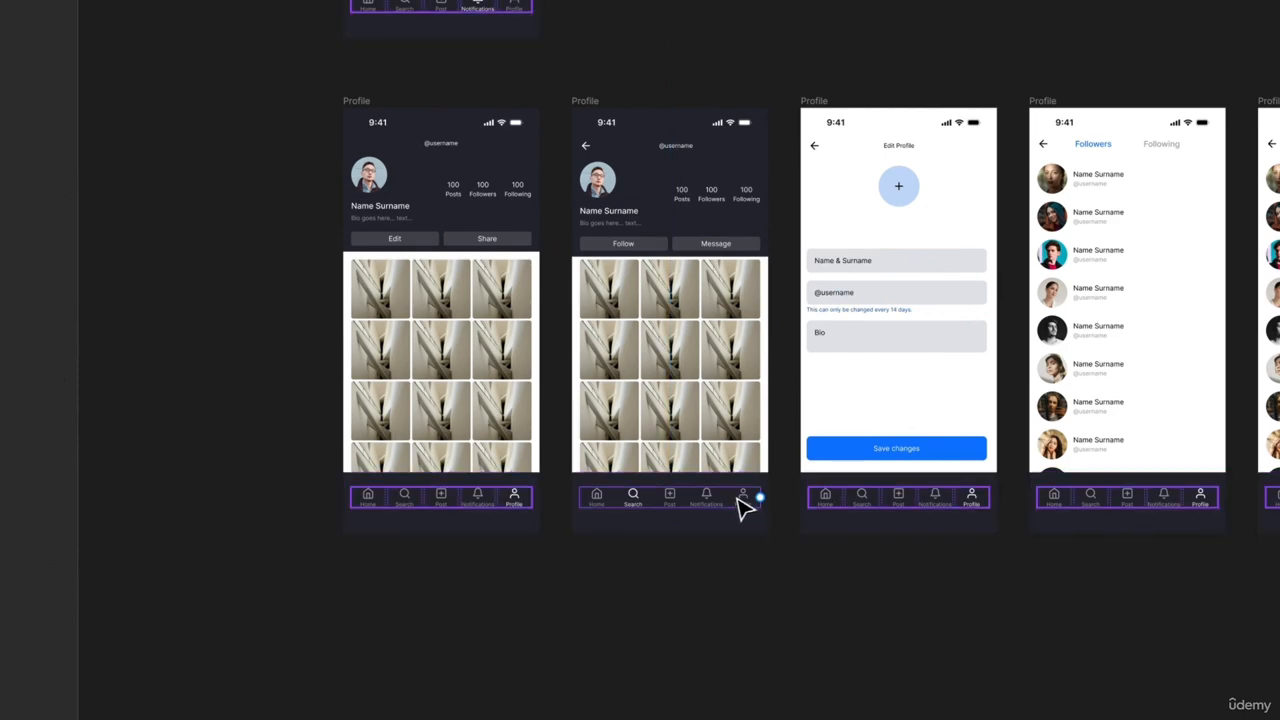
{"action": "left_click_drag", "start_coordinate": [605, 533], "coordinate": [523, 527]}
{"action": "left_click", "coordinate": [410, 568]}
Step: Place a copy of the Home frame's navigation bar on the empty canvas beside the Home frame
{"action": "scroll", "coordinate": [412, 568], "scroll_direction": "up", "scroll_amount": 6}
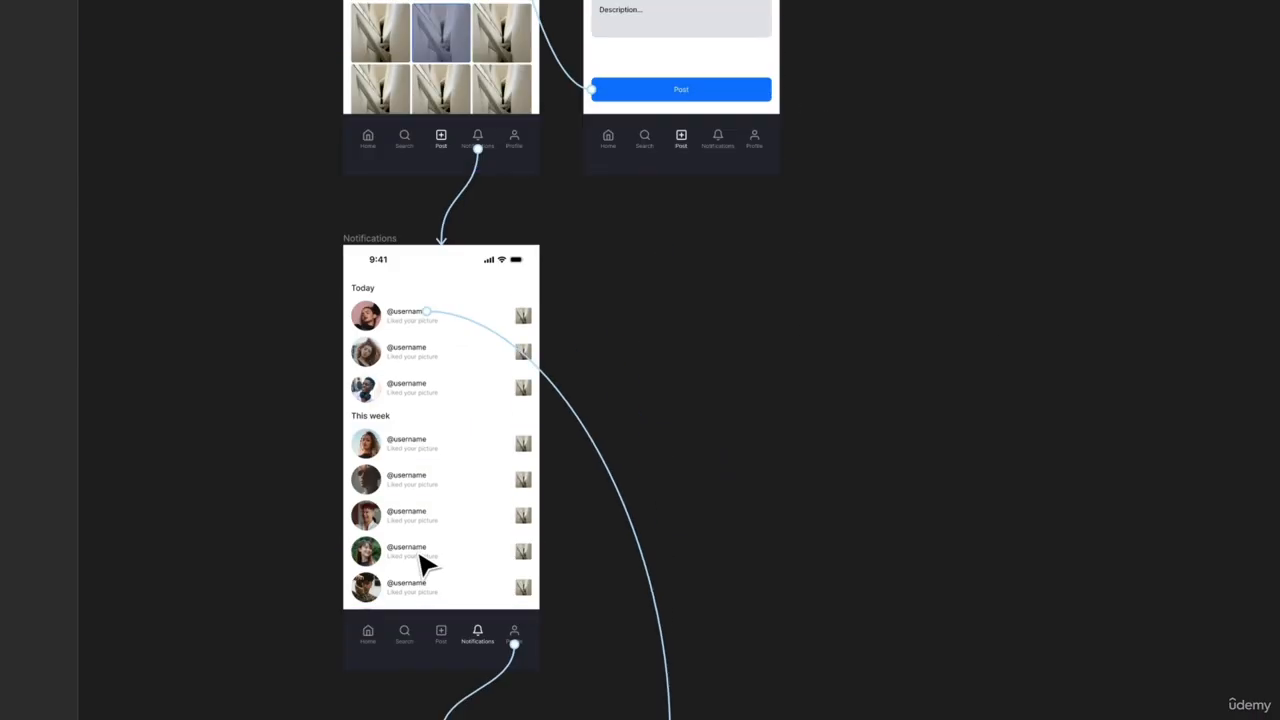
{"action": "scroll", "coordinate": [598, 245], "scroll_direction": "left", "scroll_amount": 5}
{"action": "scroll", "coordinate": [598, 245], "scroll_direction": "up", "scroll_amount": 2}
{"action": "scroll", "coordinate": [600, 251], "scroll_direction": "down", "scroll_amount": 4}
{"action": "scroll", "coordinate": [600, 251], "scroll_direction": "up", "scroll_amount": 6}
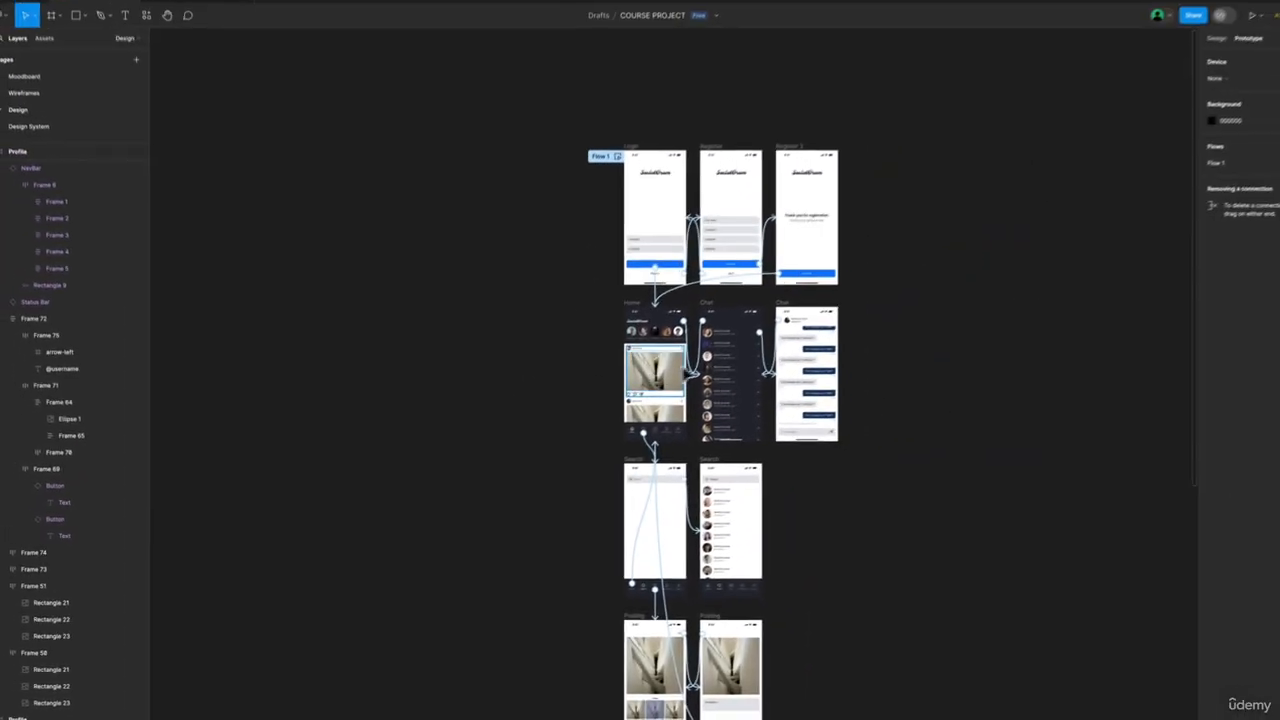
{"action": "scroll", "coordinate": [677, 445], "scroll_direction": "up", "scroll_amount": 10}
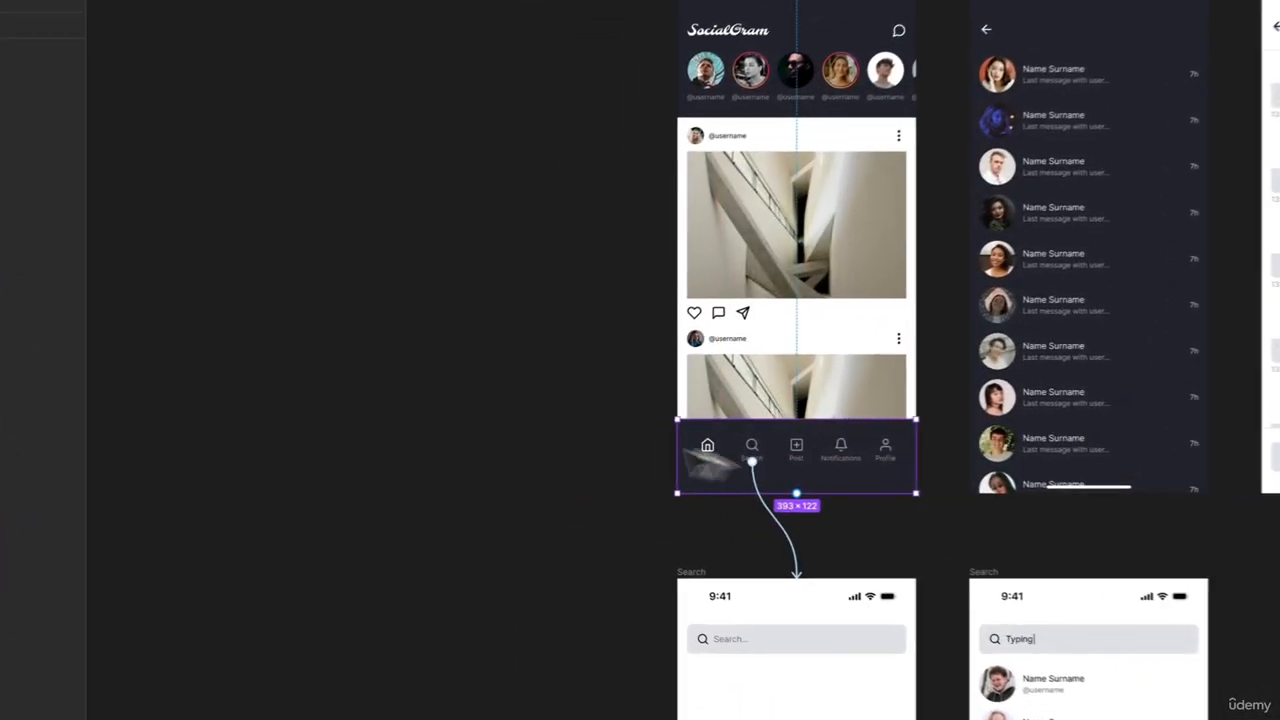
{"action": "left_click_drag", "start_coordinate": [690, 457], "coordinate": [289, 338]}
{"action": "scroll", "coordinate": [357, 455], "scroll_direction": "left", "scroll_amount": 4}
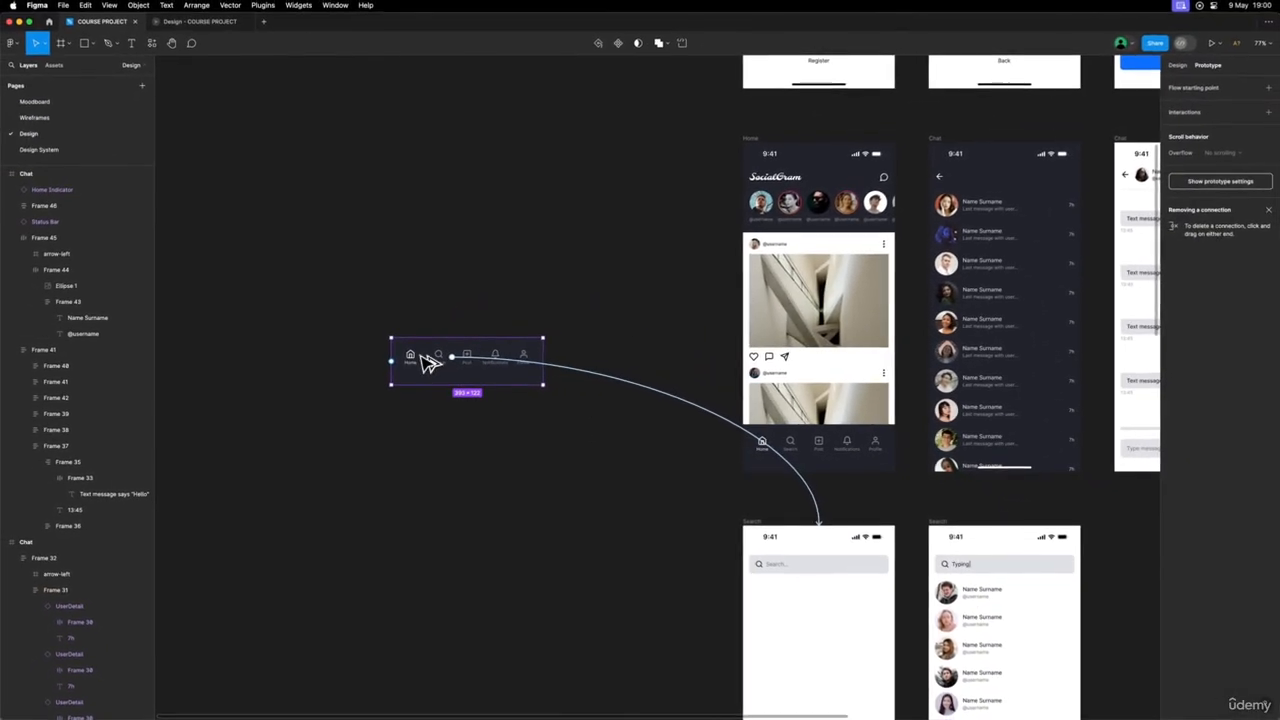
{"action": "scroll", "coordinate": [526, 368], "scroll_direction": "right", "scroll_amount": 1}
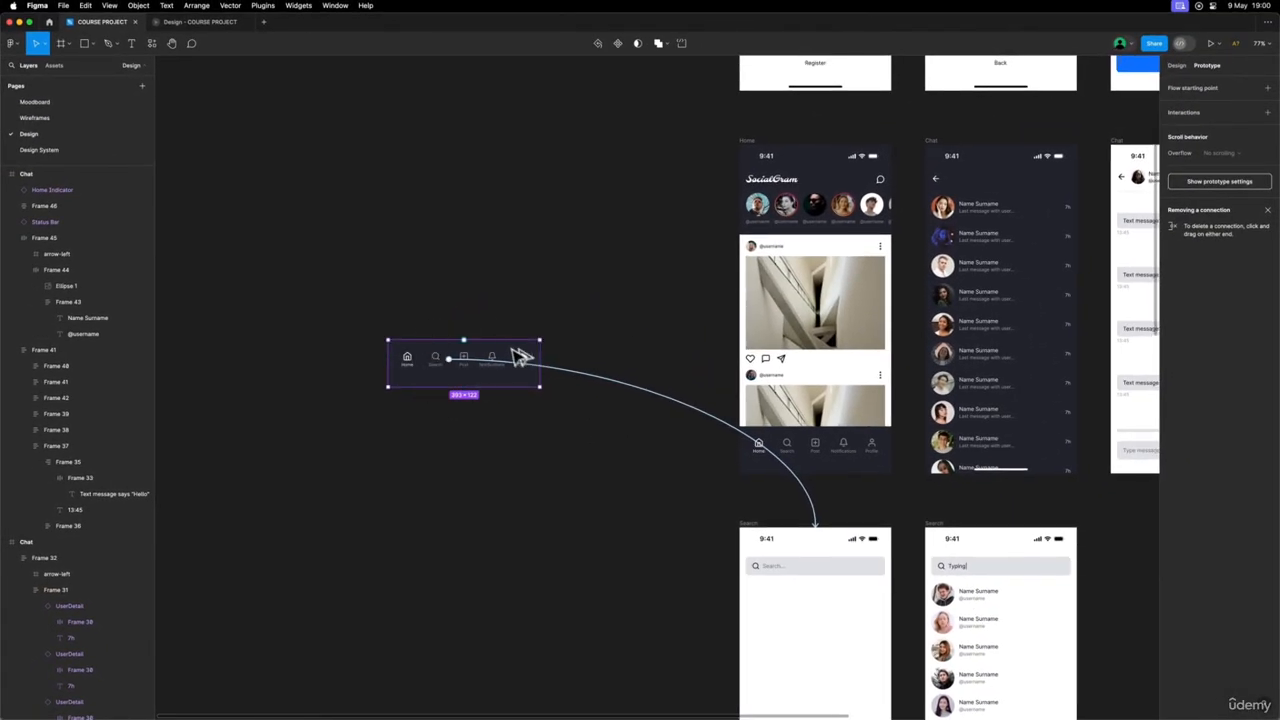
Step: Link the Home item in the copied navigation bar to the Home frame
{"action": "left_click", "coordinate": [474, 309]}
{"action": "left_click", "coordinate": [334, 382]}
{"action": "double_click", "coordinate": [335, 384]}
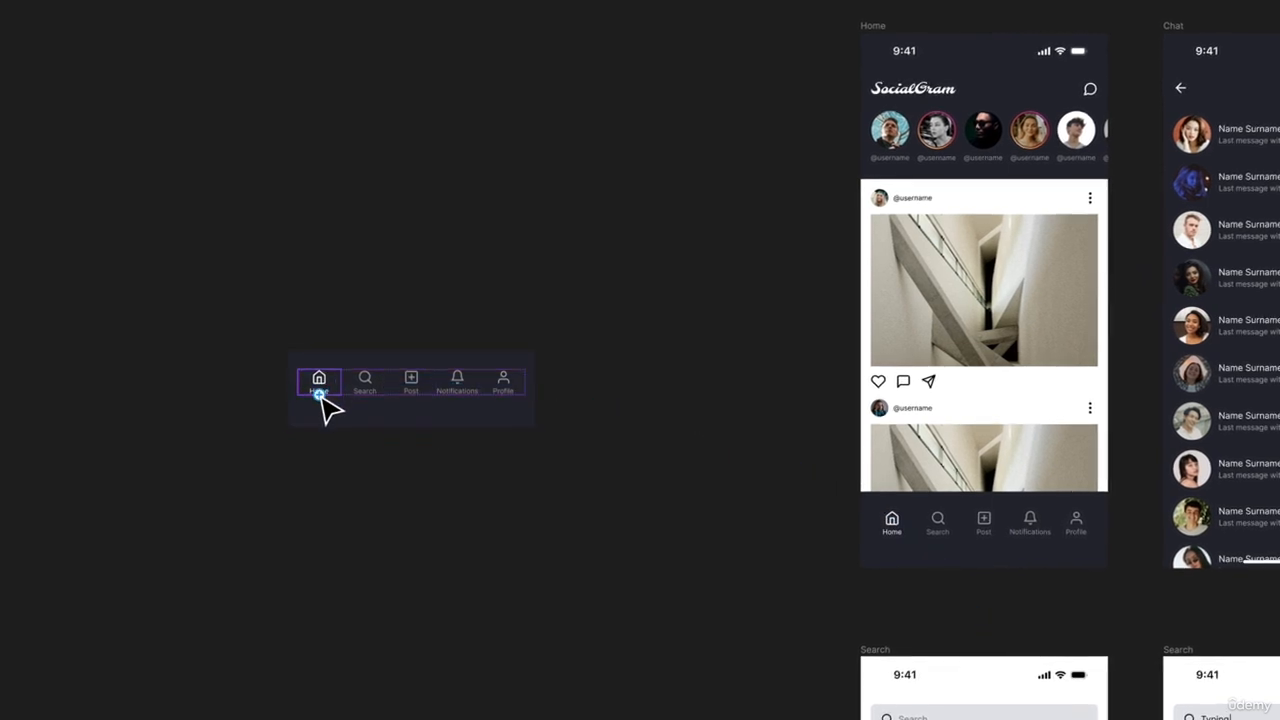
{"action": "left_click_drag", "start_coordinate": [320, 395], "coordinate": [886, 500]}
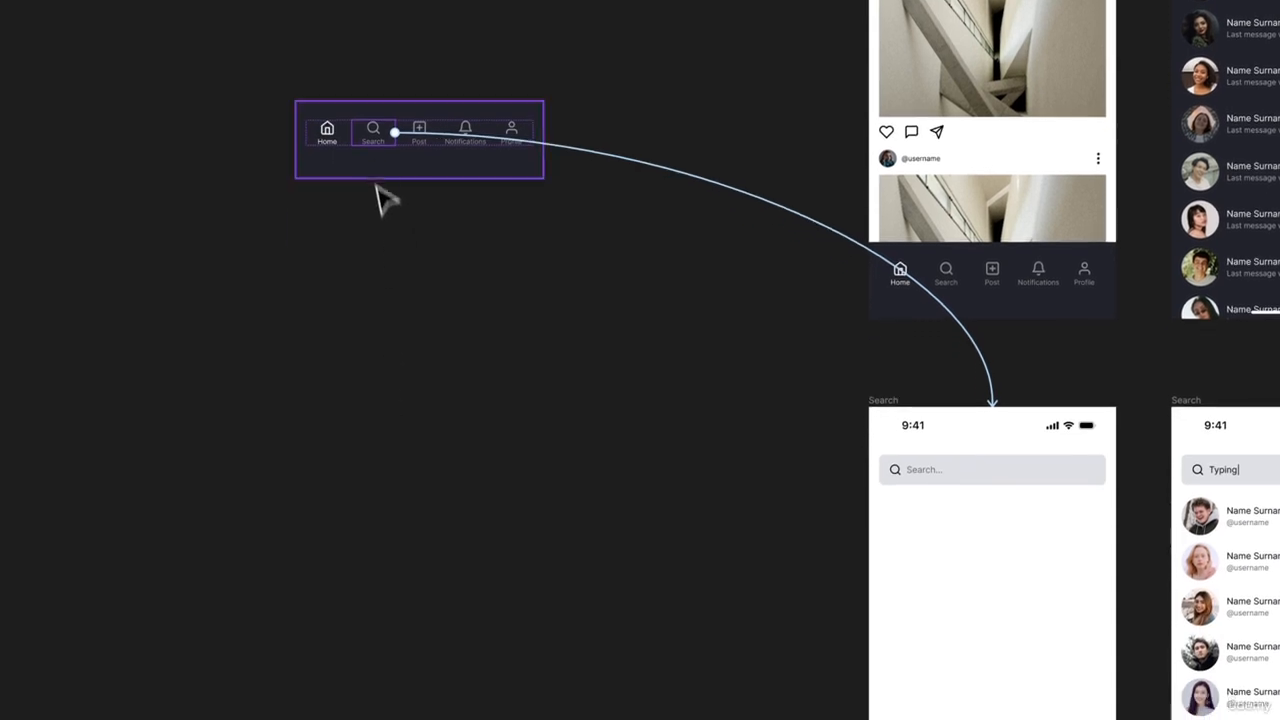
{"action": "scroll", "coordinate": [755, 530], "scroll_direction": "down", "scroll_amount": 1}
{"action": "scroll", "coordinate": [485, 86], "scroll_direction": "down", "scroll_amount": 4}
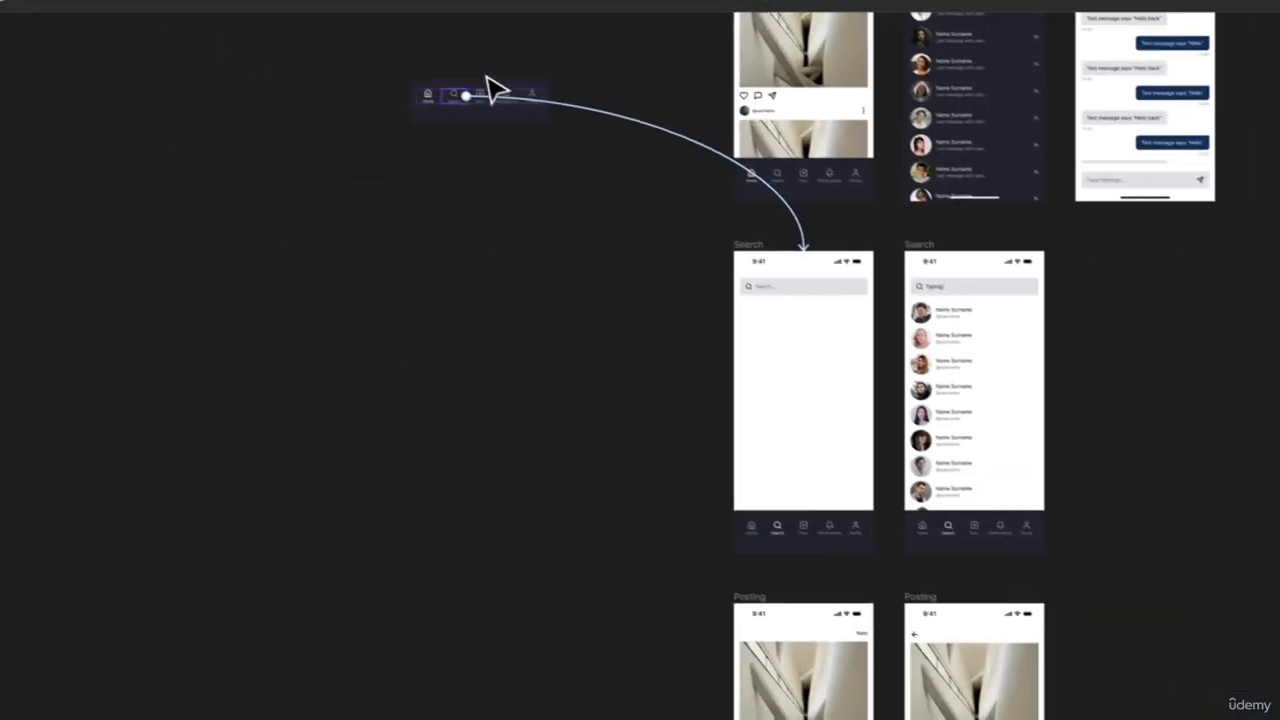
{"action": "scroll", "coordinate": [836, 640], "scroll_direction": "down", "scroll_amount": 1}
Step: Delete the copied navigation bar together with its links
{"action": "left_click", "coordinate": [456, 236]}
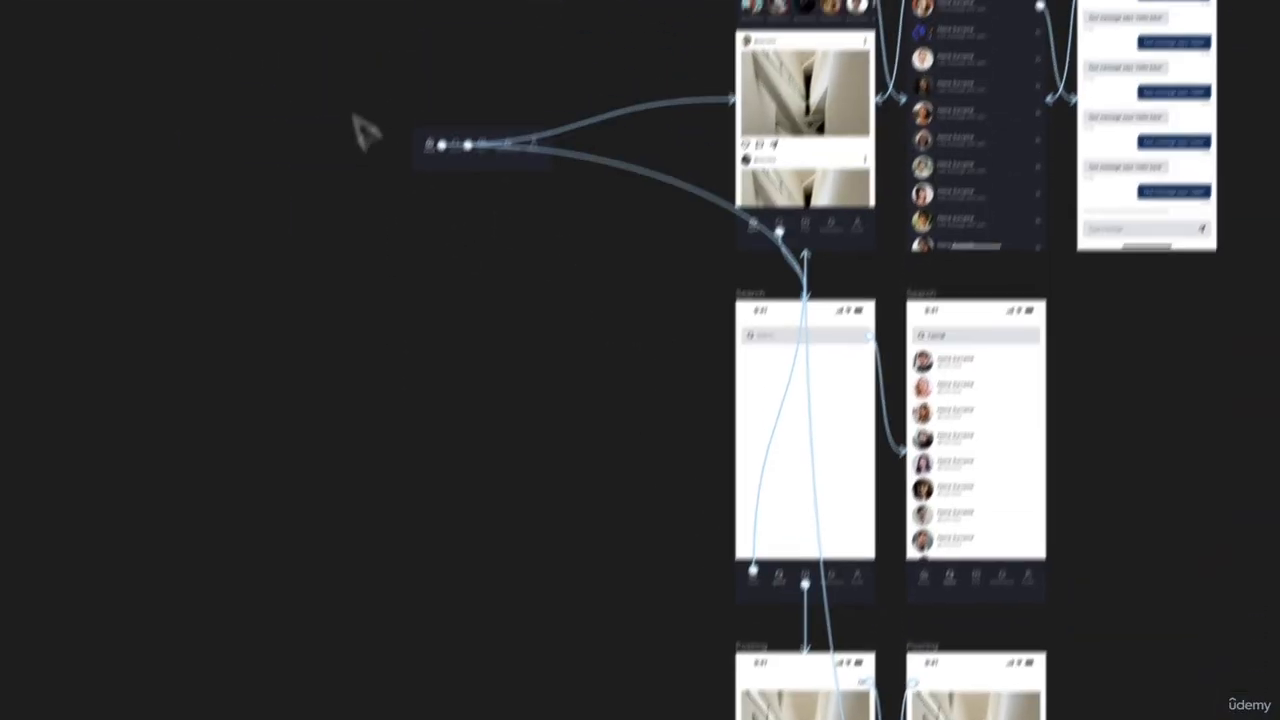
{"action": "left_click_drag", "start_coordinate": [311, 207], "coordinate": [535, 352]}
{"action": "key", "text": "BackSpace"}
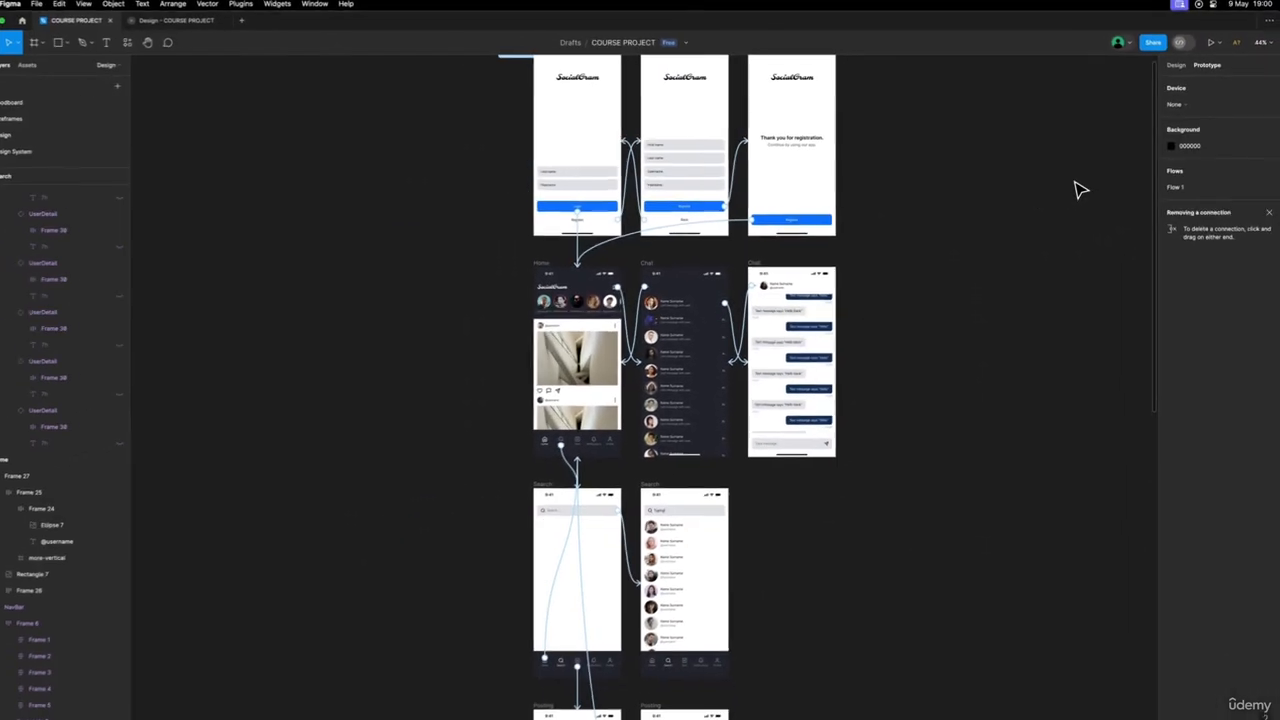
Step: Review the prototype connections across all screens, from login and registration down to the row of Profile frames
{"action": "scroll", "coordinate": [1080, 186], "scroll_direction": "right", "scroll_amount": 2}
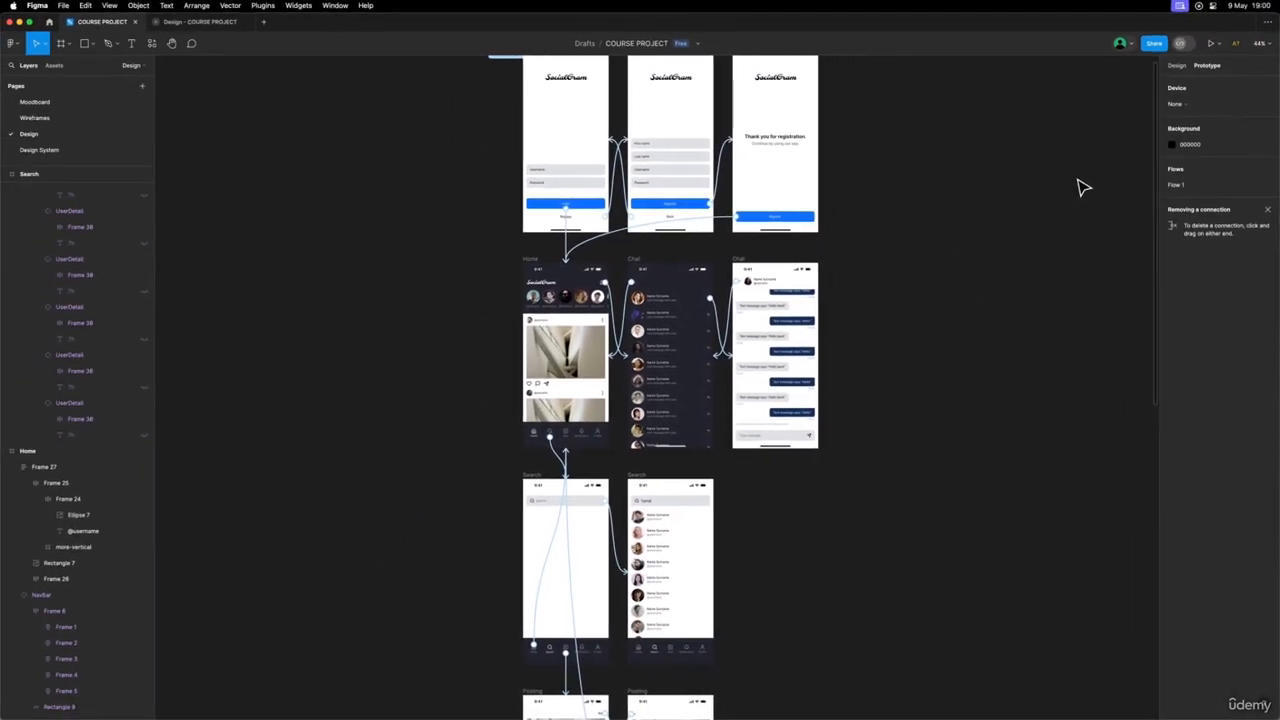
{"action": "scroll", "coordinate": [578, 428], "scroll_direction": "up", "scroll_amount": 5}
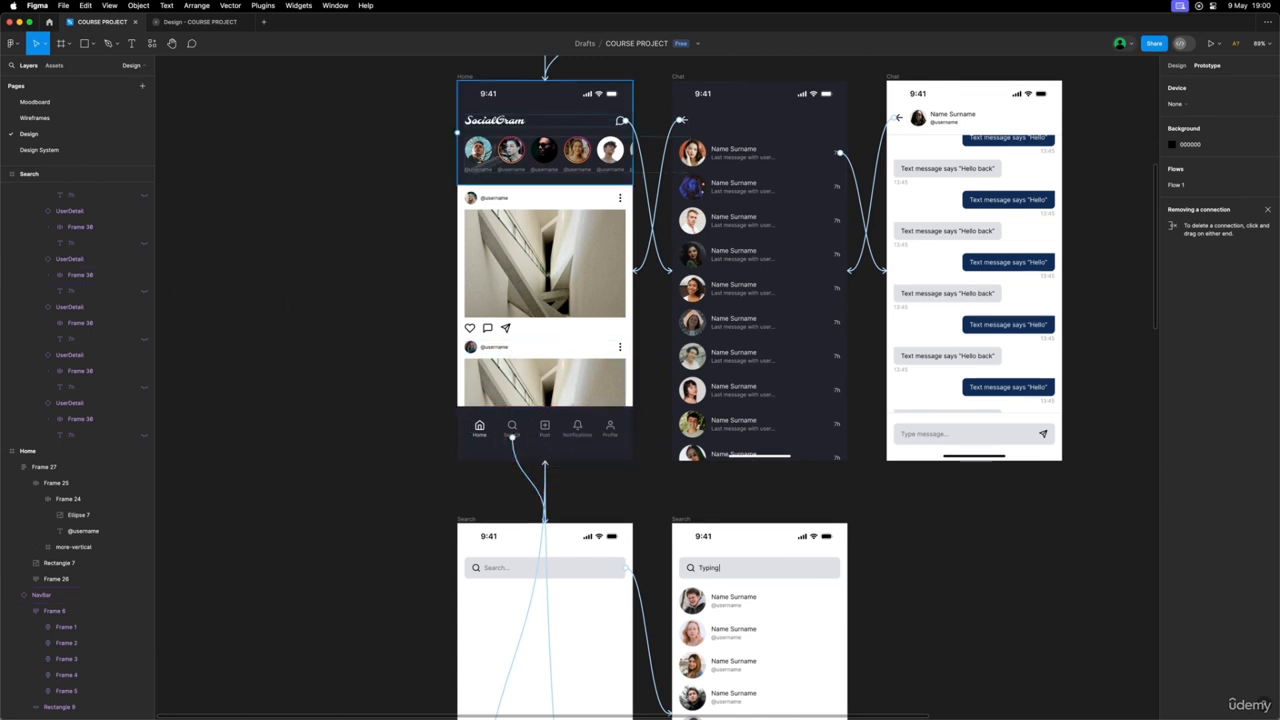
{"action": "scroll", "coordinate": [440, 175], "scroll_direction": "down", "scroll_amount": 5}
{"action": "scroll", "coordinate": [400, 200], "scroll_direction": "up", "scroll_amount": 2}
{"action": "scroll", "coordinate": [400, 280], "scroll_direction": "up", "scroll_amount": 2}
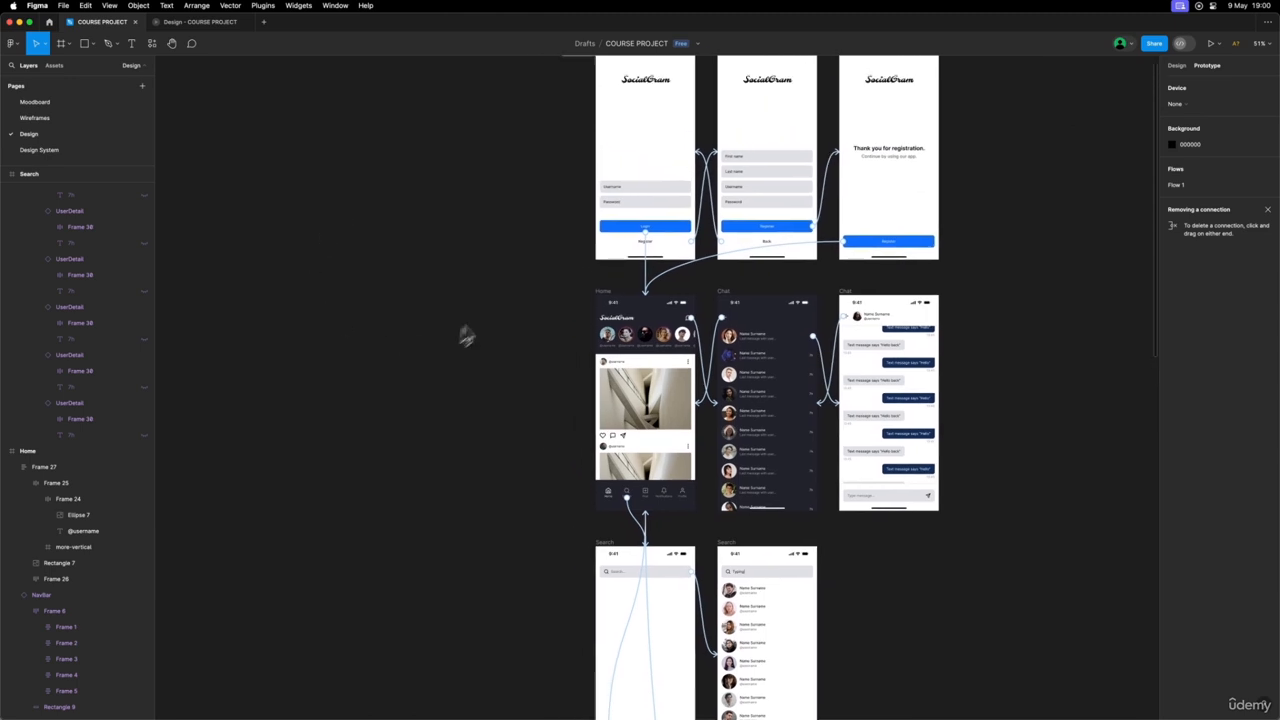
{"action": "scroll", "coordinate": [737, 337], "scroll_direction": "down", "scroll_amount": 10}
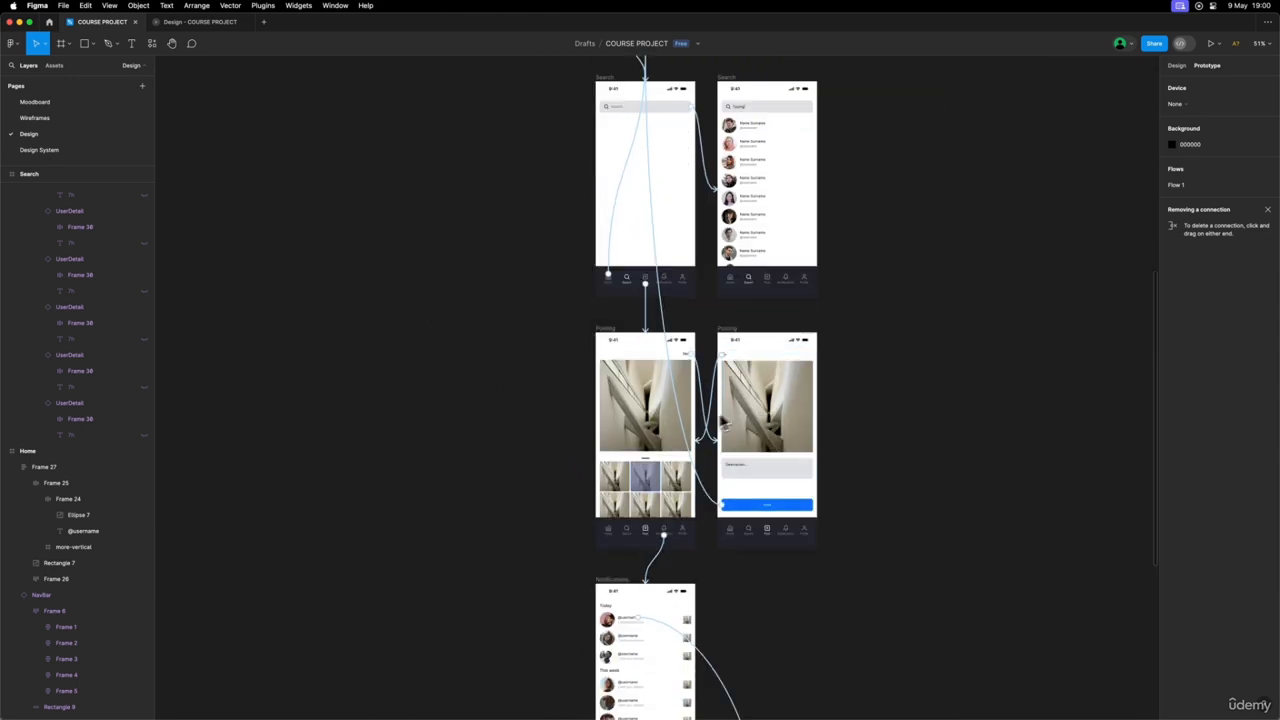
{"action": "scroll", "coordinate": [903, 543], "scroll_direction": "right", "scroll_amount": 8}
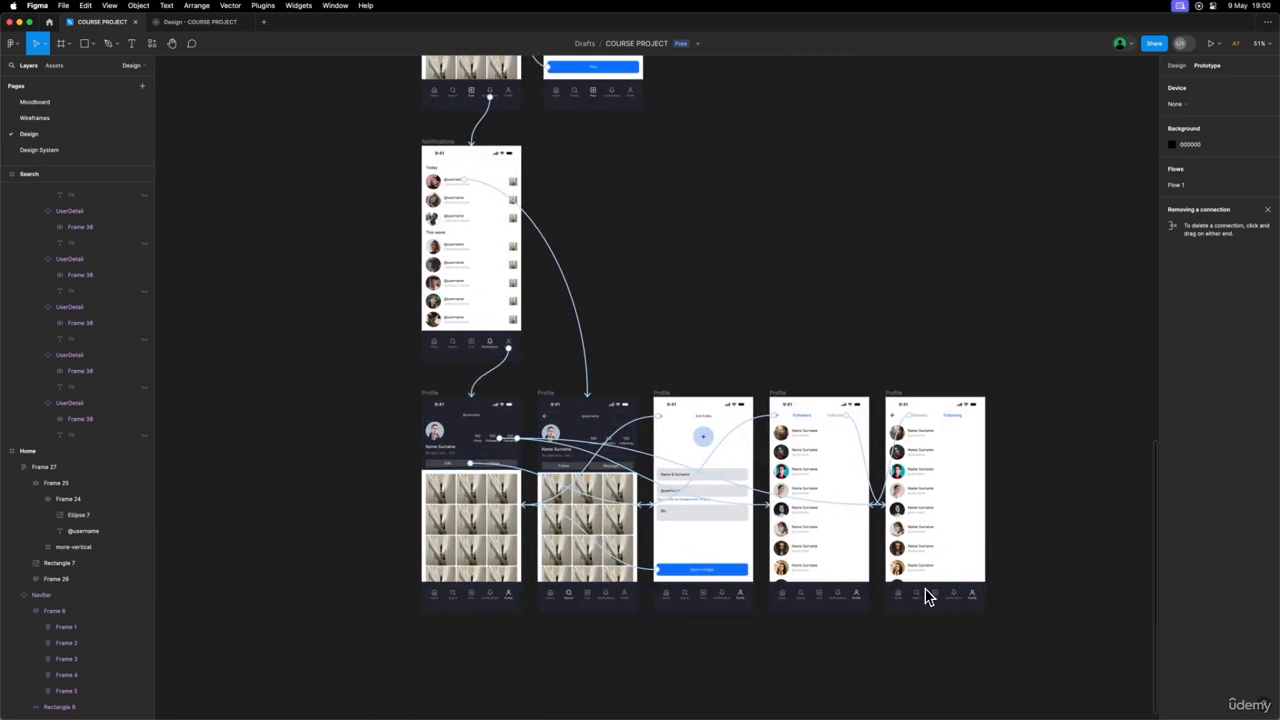
{"action": "scroll", "coordinate": [586, 323], "scroll_direction": "left", "scroll_amount": 3}
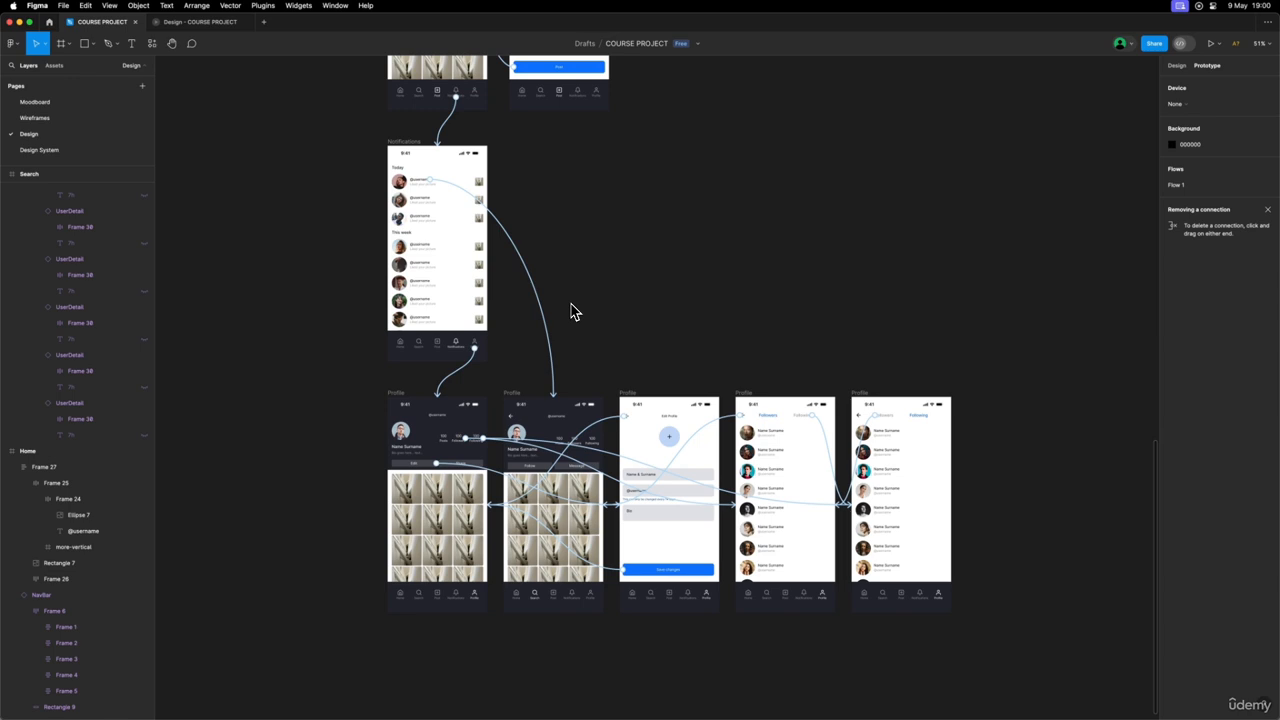
{"action": "scroll", "coordinate": [573, 312], "scroll_direction": "up", "scroll_amount": 5}
{"action": "scroll", "coordinate": [573, 312], "scroll_direction": "down", "scroll_amount": 3}
{"action": "scroll", "coordinate": [573, 312], "scroll_direction": "up", "scroll_amount": 2}
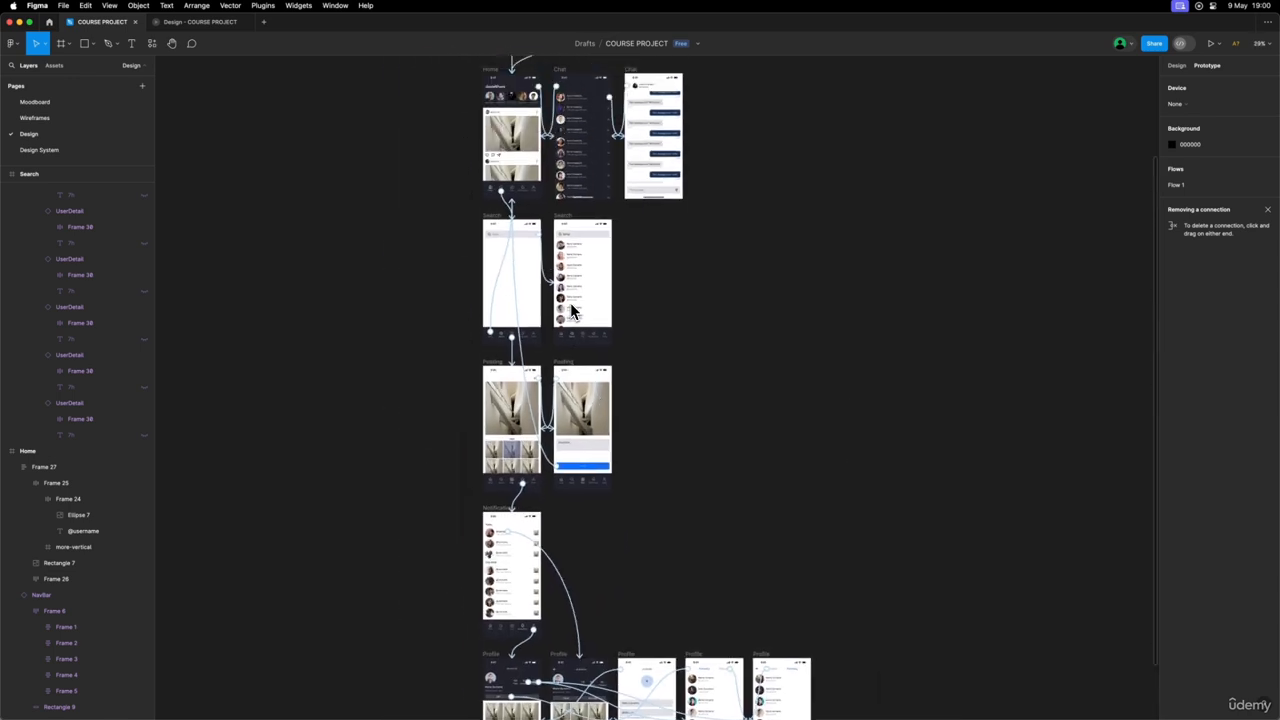
{"action": "scroll", "coordinate": [572, 312], "scroll_direction": "up", "scroll_amount": 6}
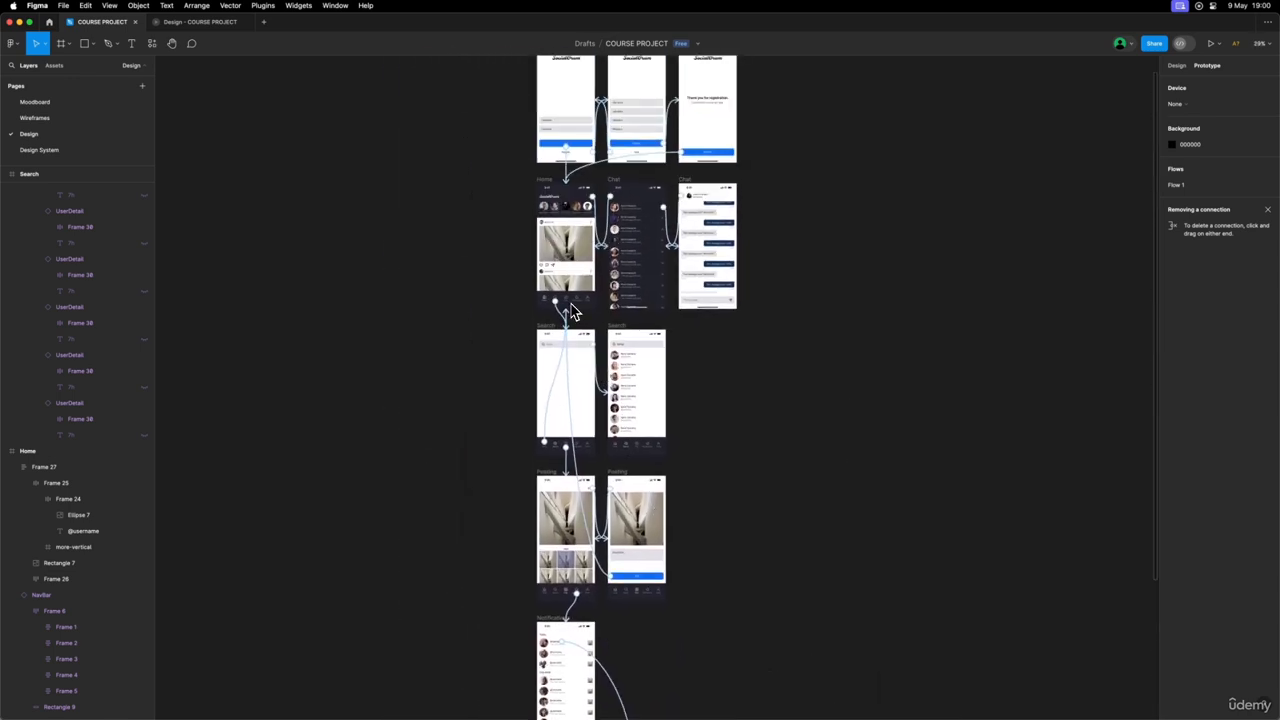
{"action": "scroll", "coordinate": [573, 312], "scroll_direction": "down", "scroll_amount": 8}
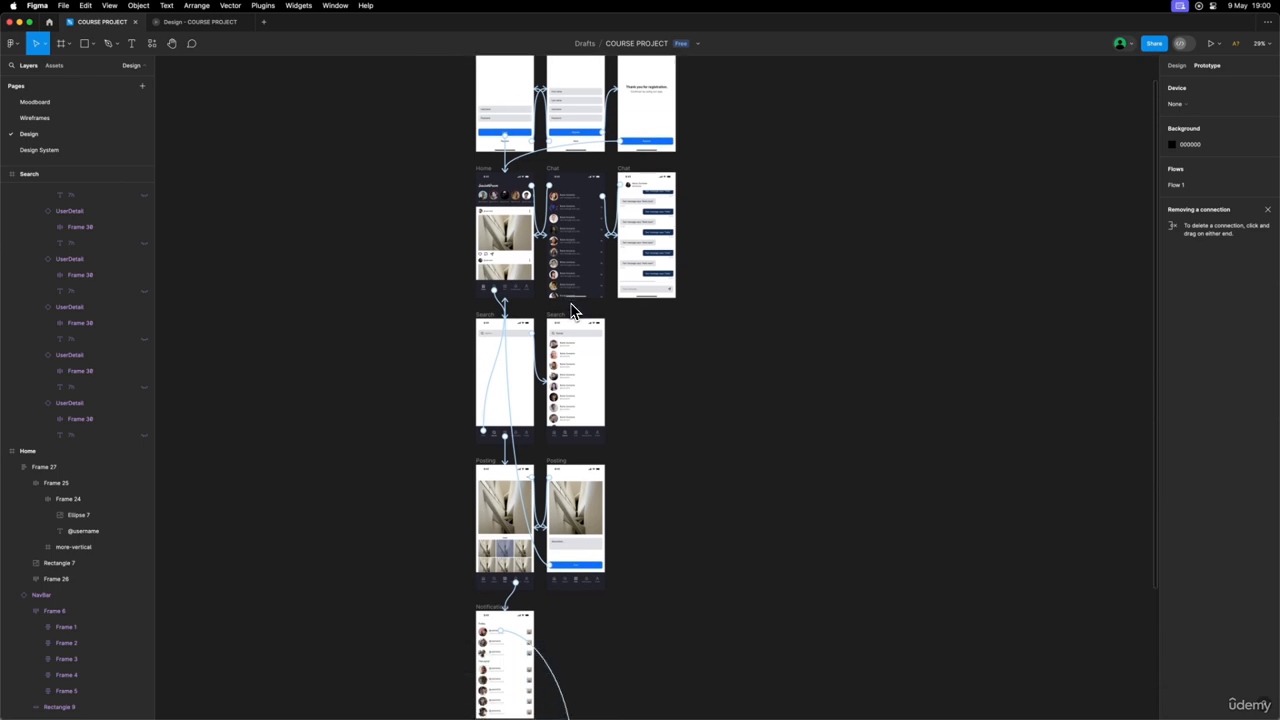
{"action": "scroll", "coordinate": [573, 312], "scroll_direction": "up", "scroll_amount": 1}
{"action": "scroll", "coordinate": [573, 312], "scroll_direction": "left", "scroll_amount": 1}
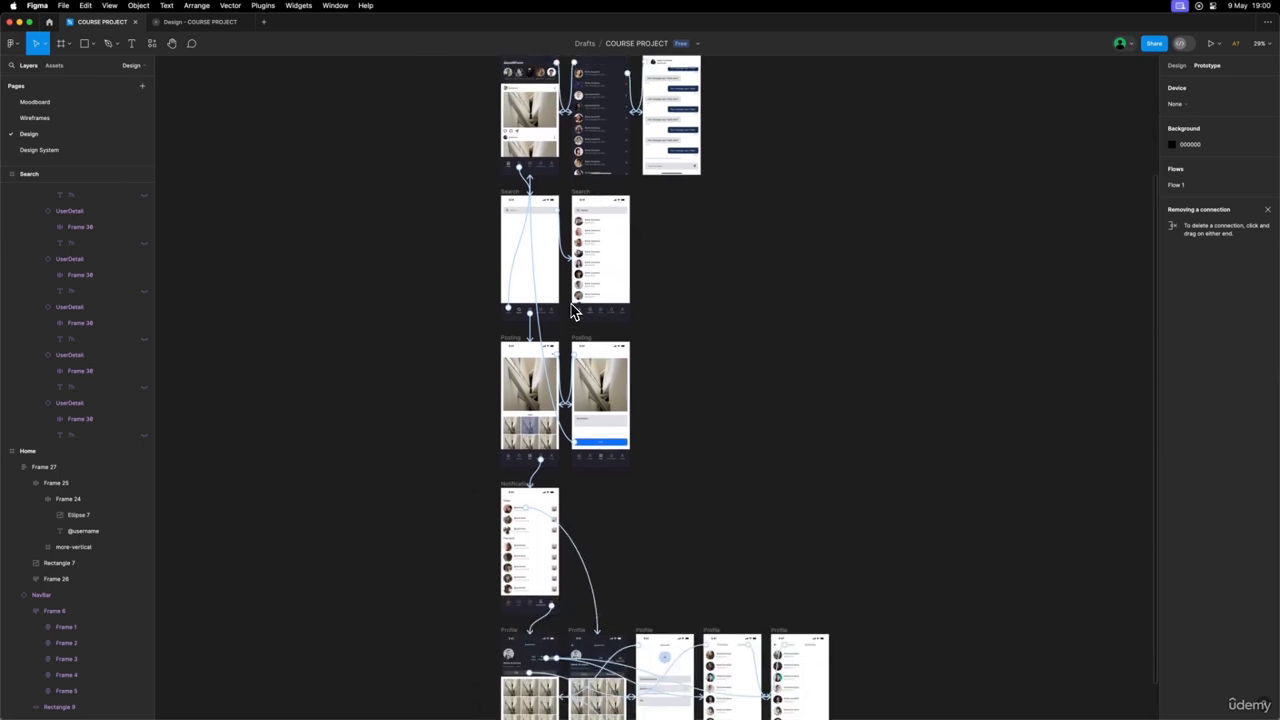
{"action": "scroll", "coordinate": [643, 585], "scroll_direction": "up", "scroll_amount": 6}
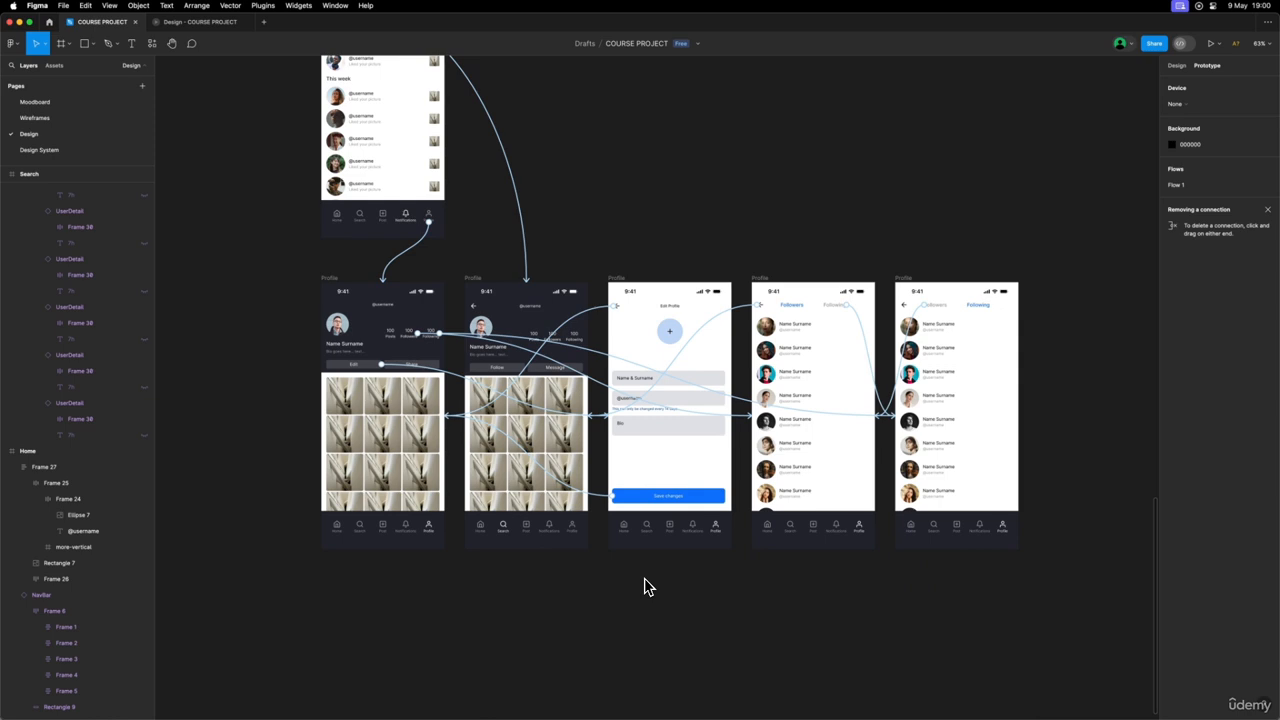
Step: Examine the connections from the Profile row back up to the login screens, and the complete prototype flow in one overview
{"action": "scroll", "coordinate": [643, 585], "scroll_direction": "up", "scroll_amount": 10}
{"action": "scroll", "coordinate": [644, 587], "scroll_direction": "up", "scroll_amount": 5}
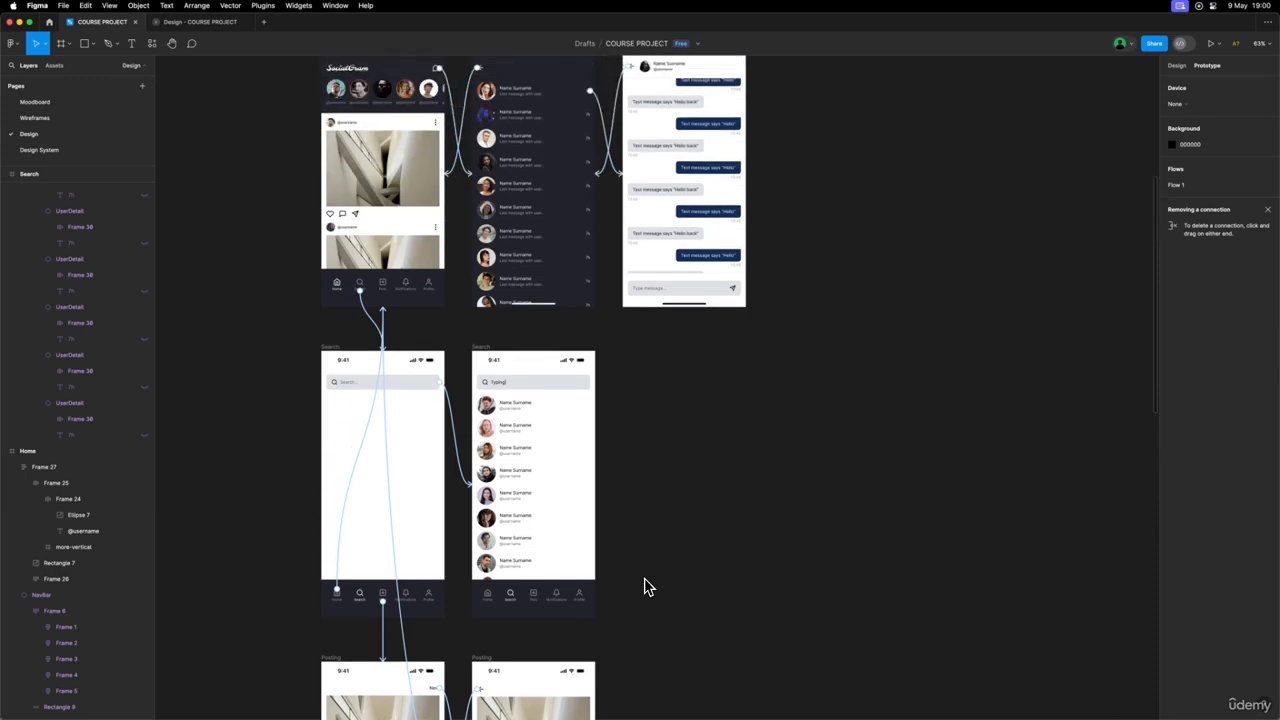
{"action": "scroll", "coordinate": [644, 587], "scroll_direction": "left", "scroll_amount": 2}
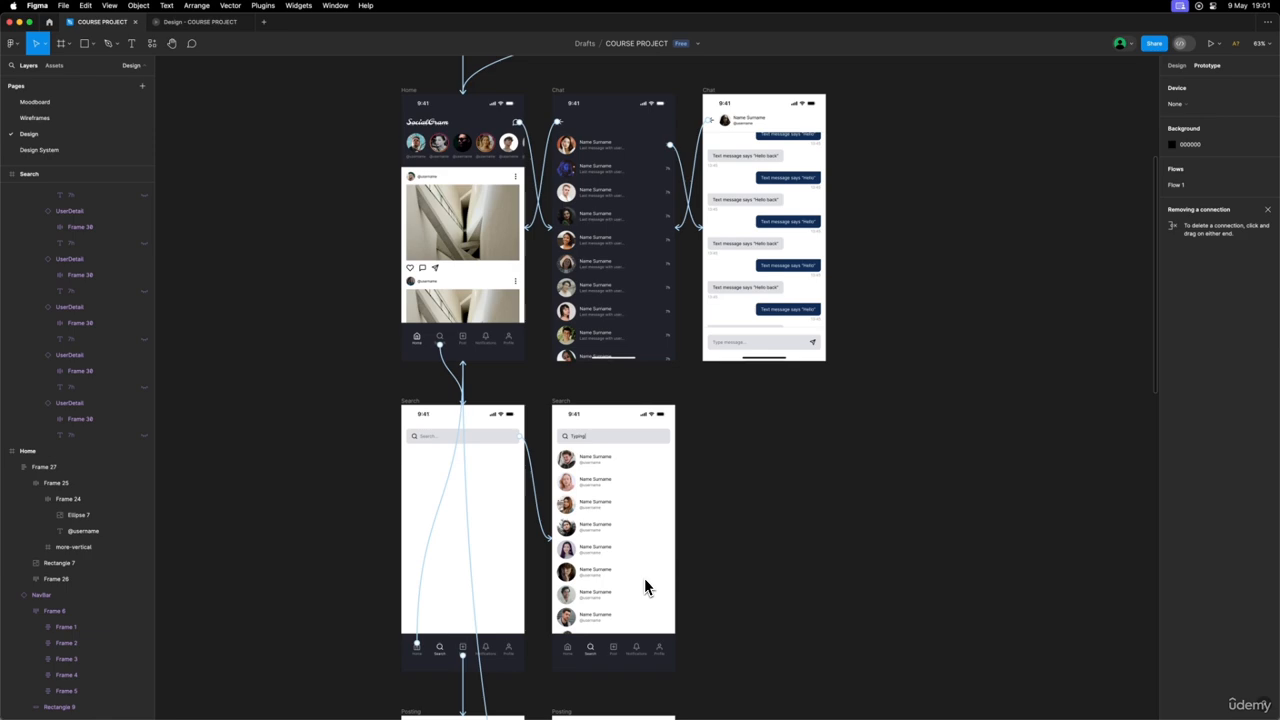
{"action": "scroll", "coordinate": [644, 587], "scroll_direction": "up", "scroll_amount": 8}
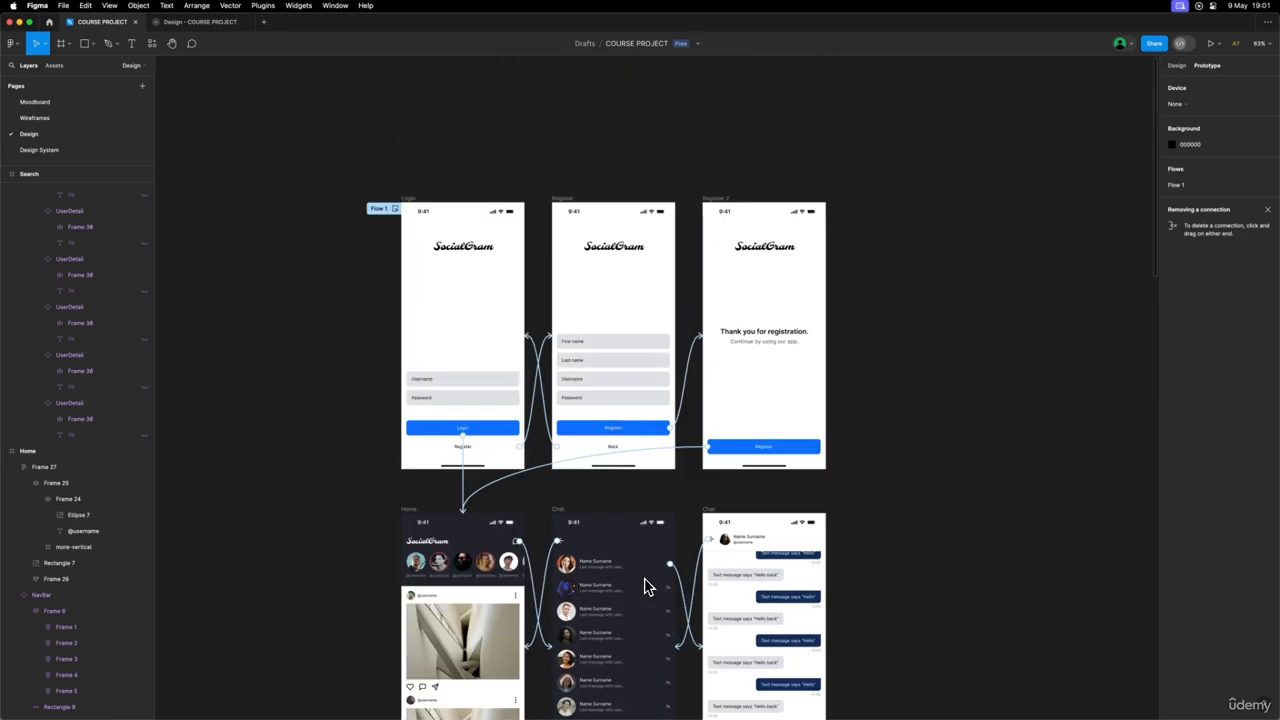
{"action": "scroll", "coordinate": [644, 587], "scroll_direction": "down", "scroll_amount": 10}
{"action": "scroll", "coordinate": [644, 587], "scroll_direction": "down", "scroll_amount": 5}
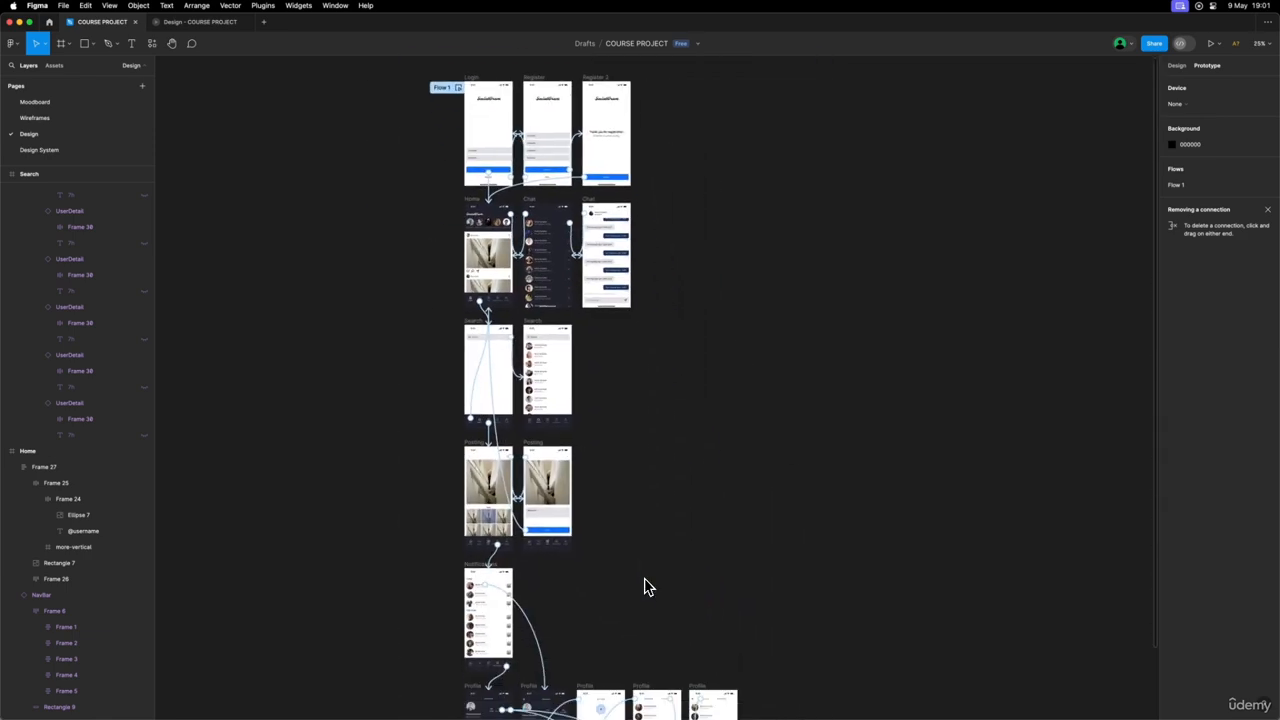
{"action": "scroll", "coordinate": [644, 587], "scroll_direction": "down", "scroll_amount": 2}
{"action": "scroll", "coordinate": [644, 587], "scroll_direction": "up", "scroll_amount": 3}
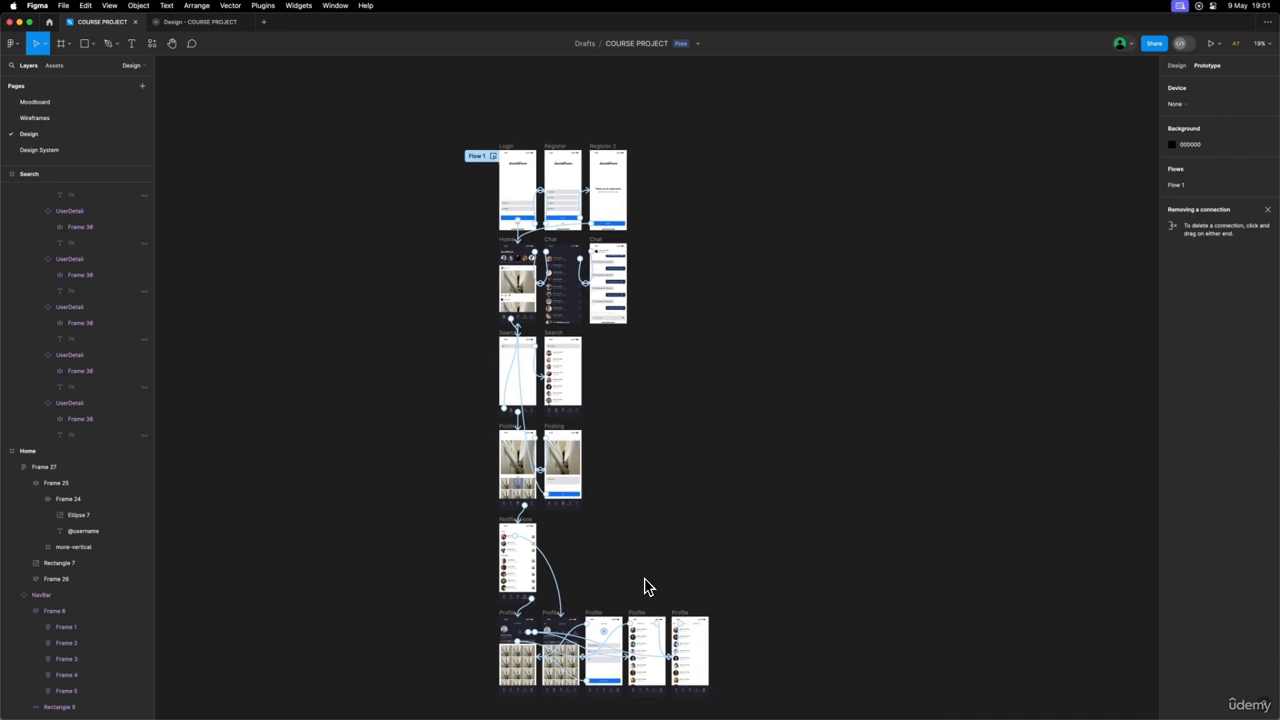
{"action": "scroll", "coordinate": [644, 587], "scroll_direction": "up", "scroll_amount": 1}
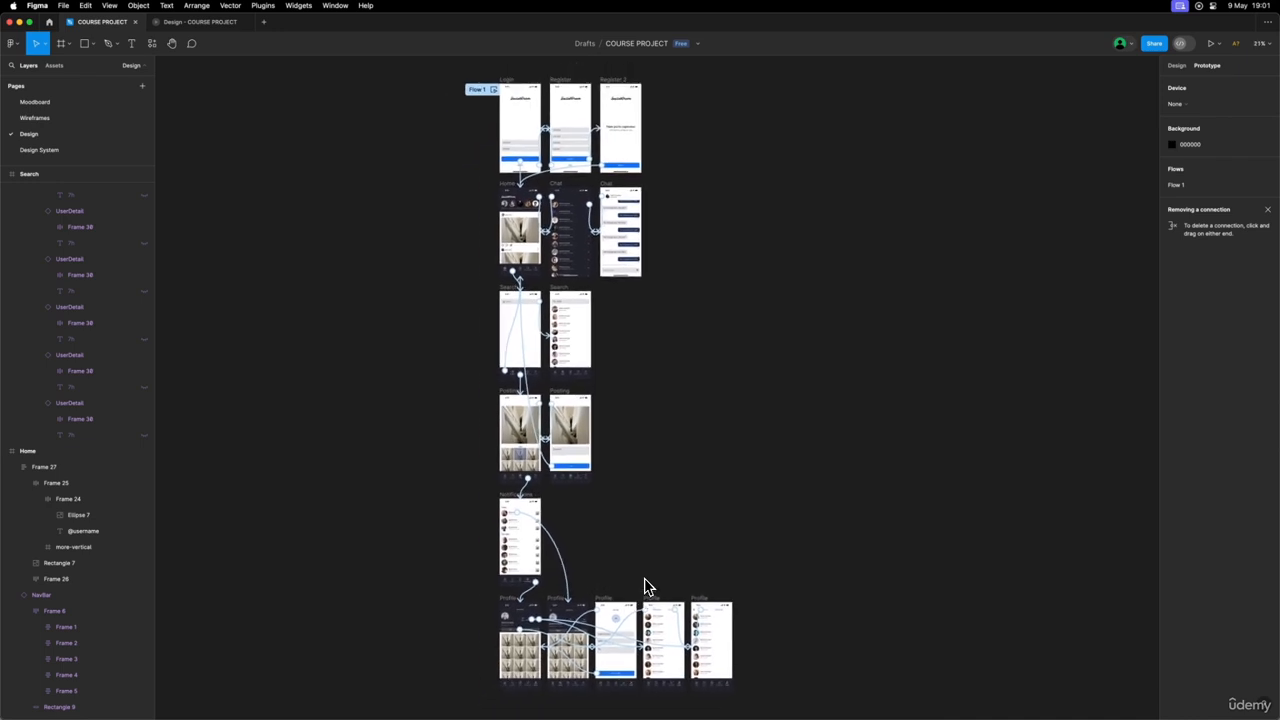